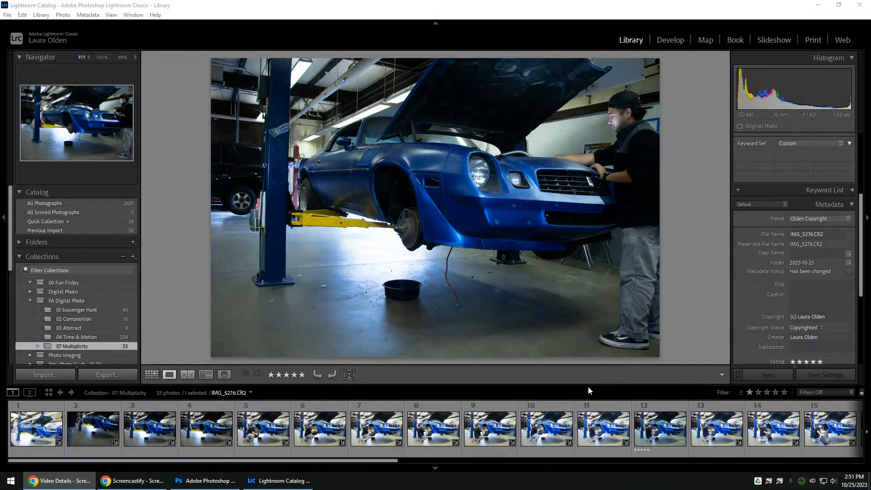
- Review the opening photos in the 07 Multiplicity collection, comparing the third and fourth empty-garage frames
click(35, 432)
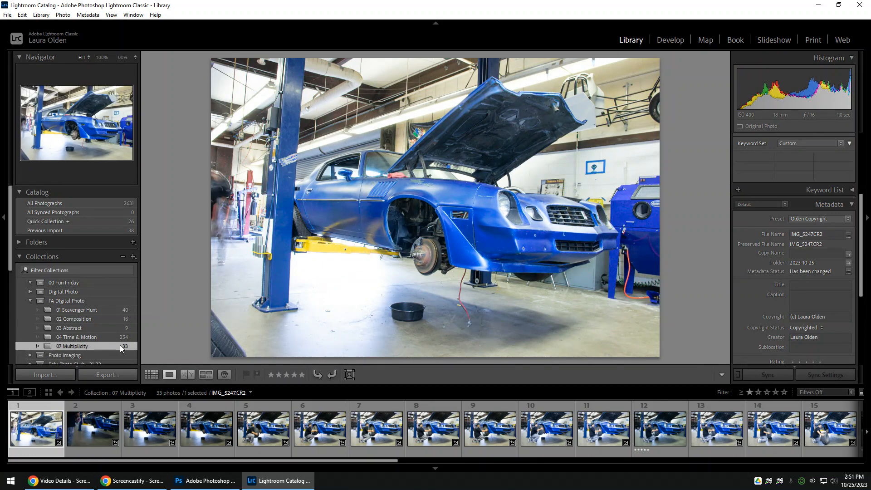
key(Right)
key(Right)
key(Right)
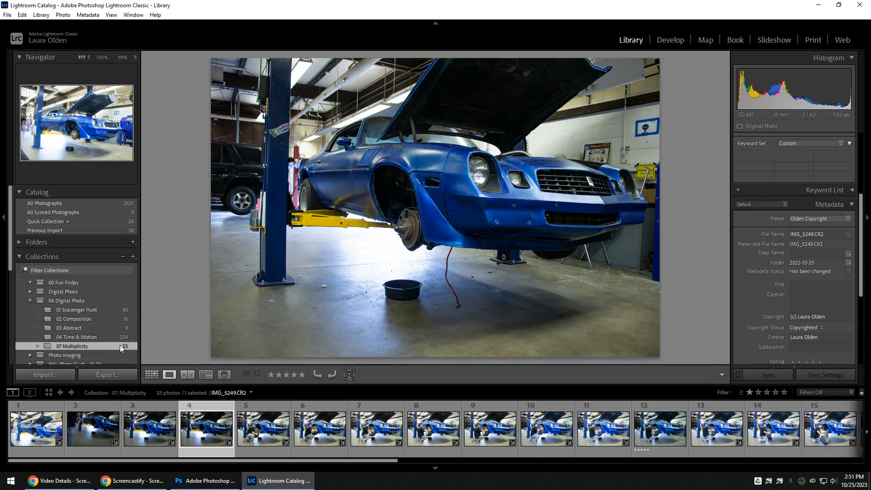
key(Right)
key(Left)
key(Left)
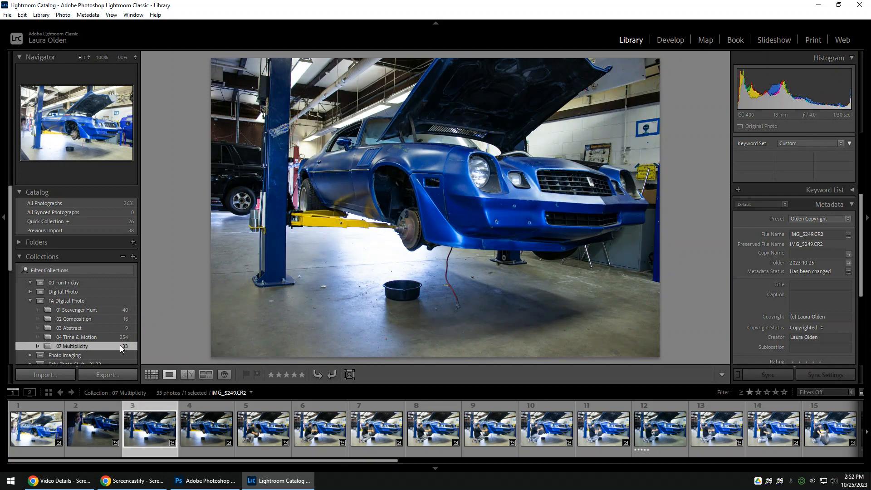
key(Right)
key(Left)
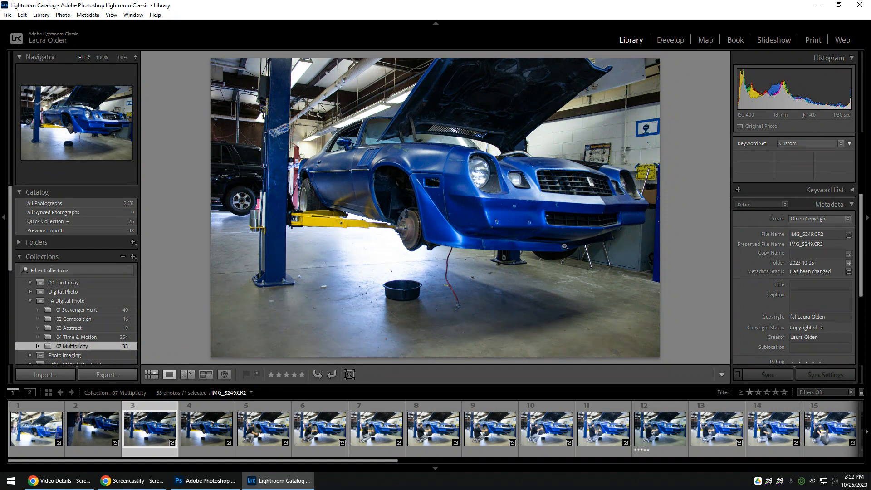
key(Right)
key(Left)
key(Right)
key(Left)
key(Right)
key(Left)
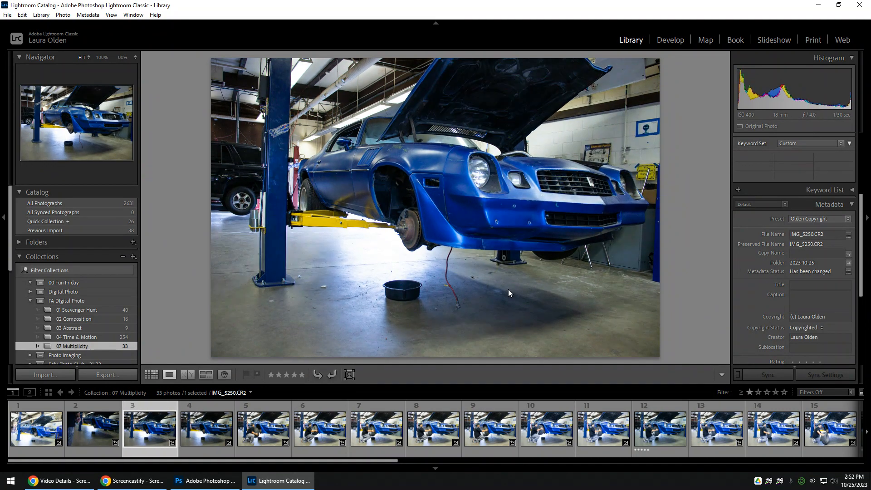
- Browse the collection's shots of the mechanic working at the wheel, lying under the car and leaning over the engine
key(Right)
key(Right)
key(Right)
key(Right)
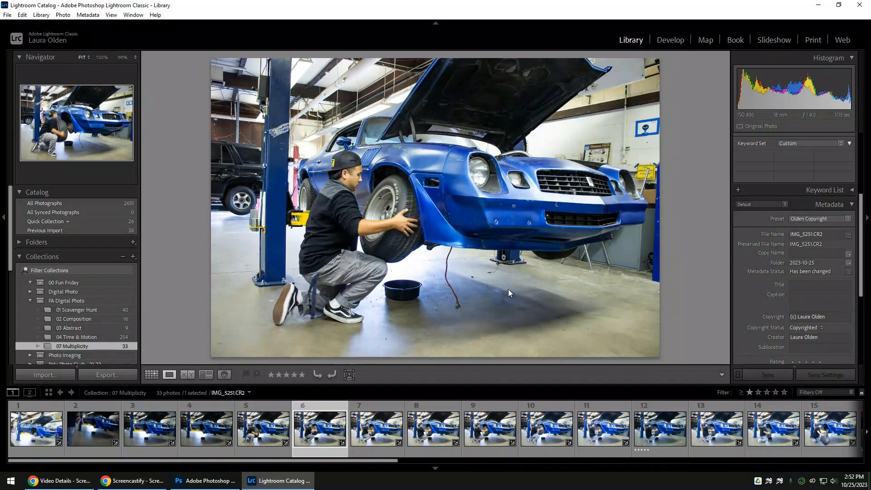
key(Right)
key(Right)
key(Right)
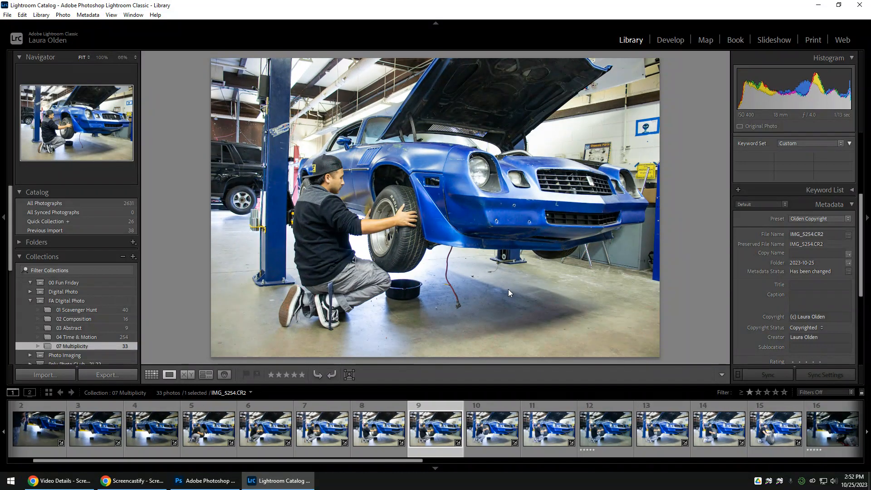
key(Right)
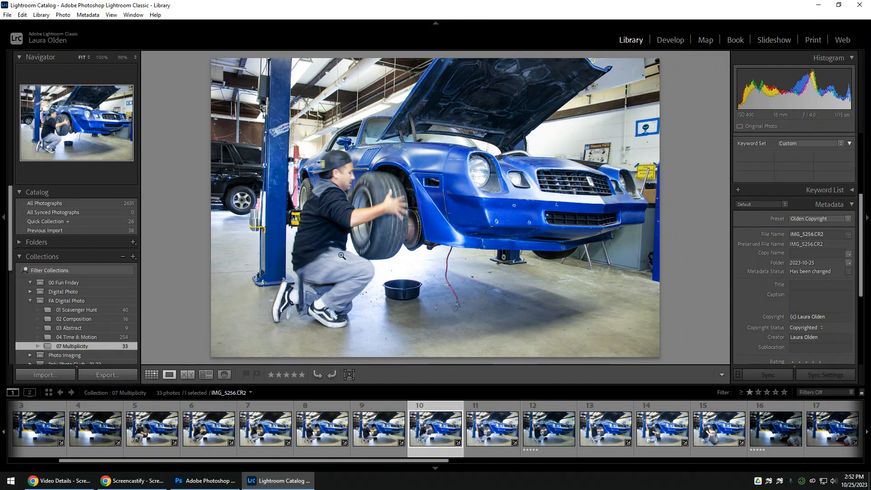
key(Right)
key(Right)
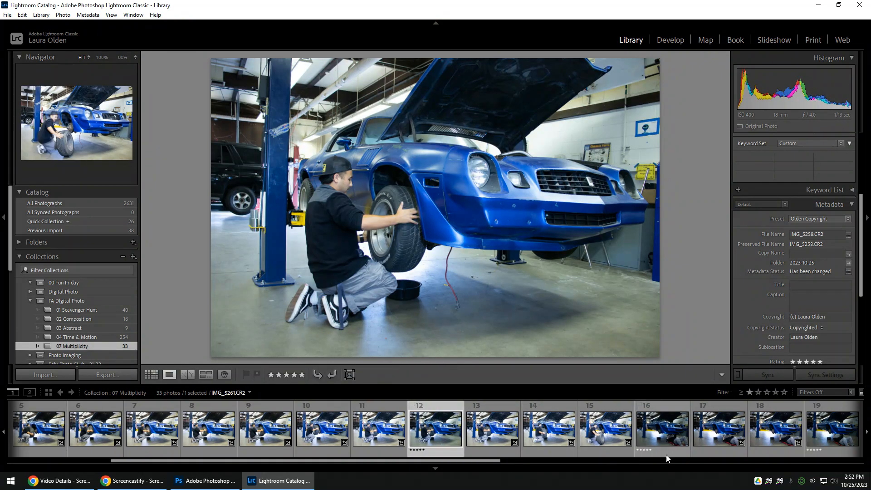
key(Right)
click(593, 433)
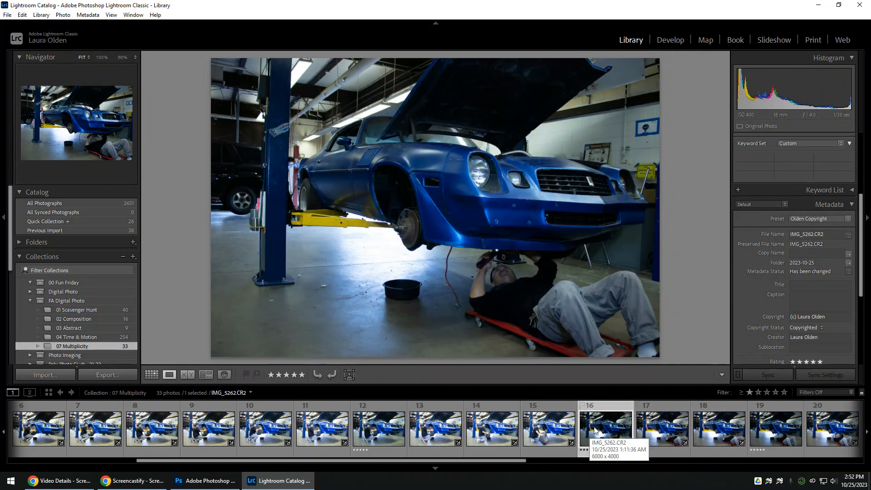
scroll(600, 428, down, 5)
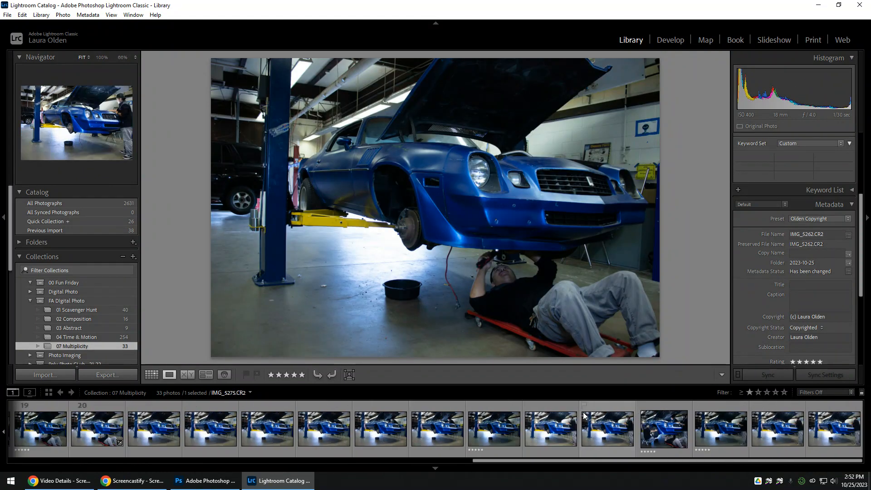
click(493, 432)
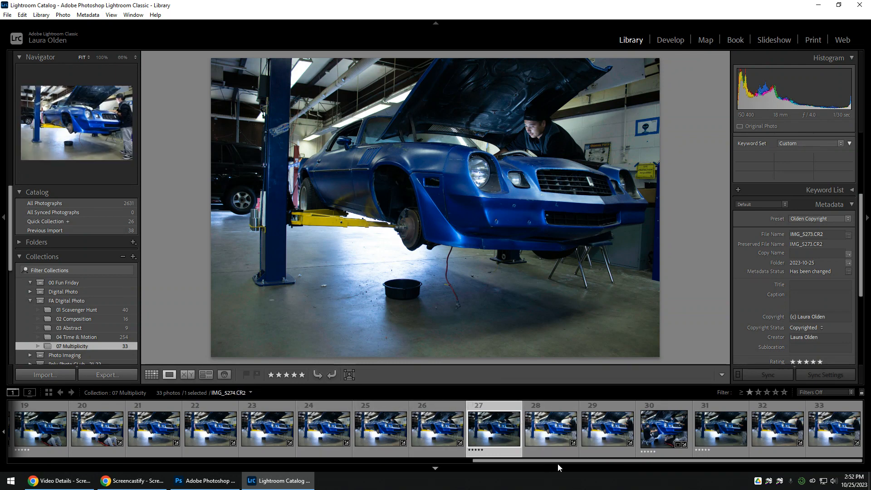
click(721, 427)
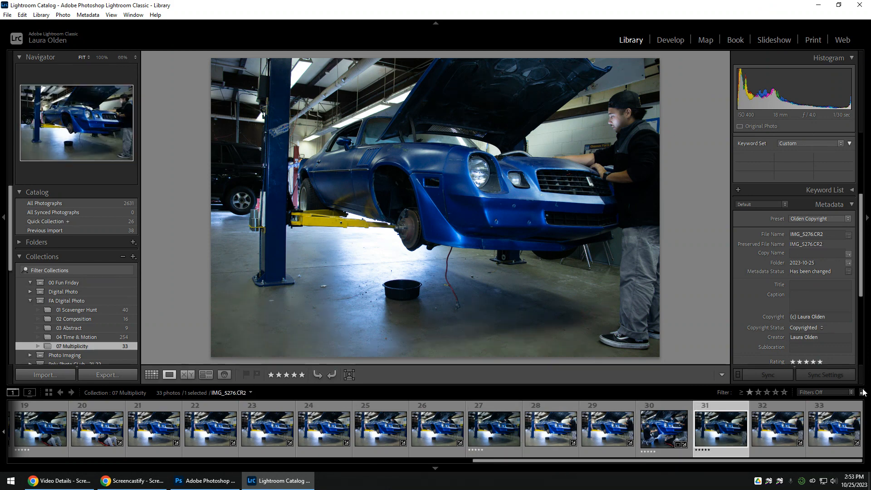
- Filter the collection to Rated photos and select the first one
click(834, 392)
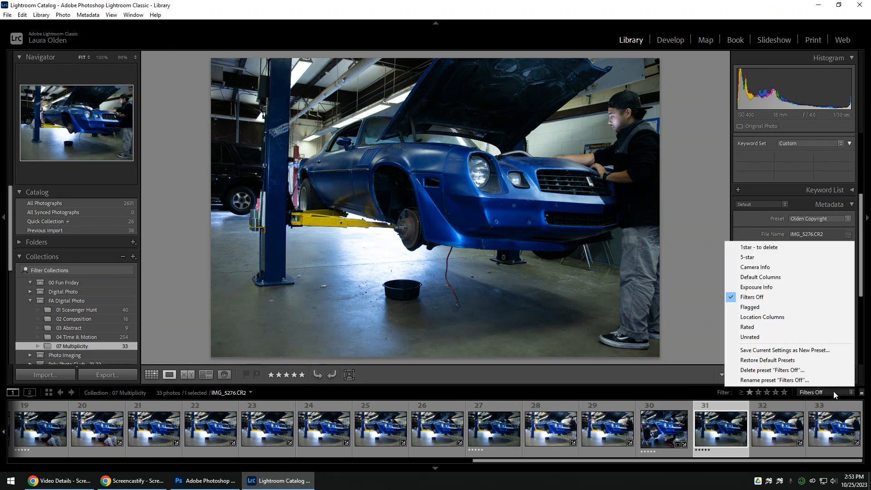
click(758, 327)
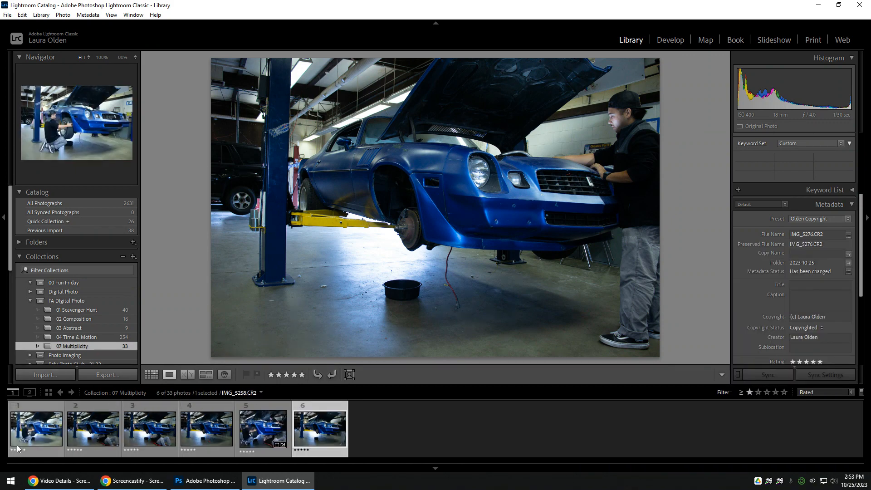
click(39, 432)
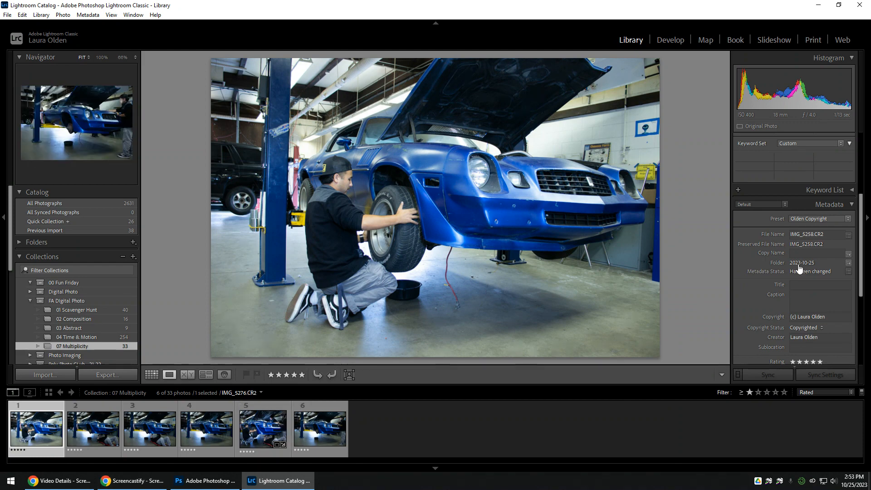
- Develop IMG_5262.CR2, the under-car shot, with Exposure +0.58, Shadows +49 and Contrast +18
click(672, 41)
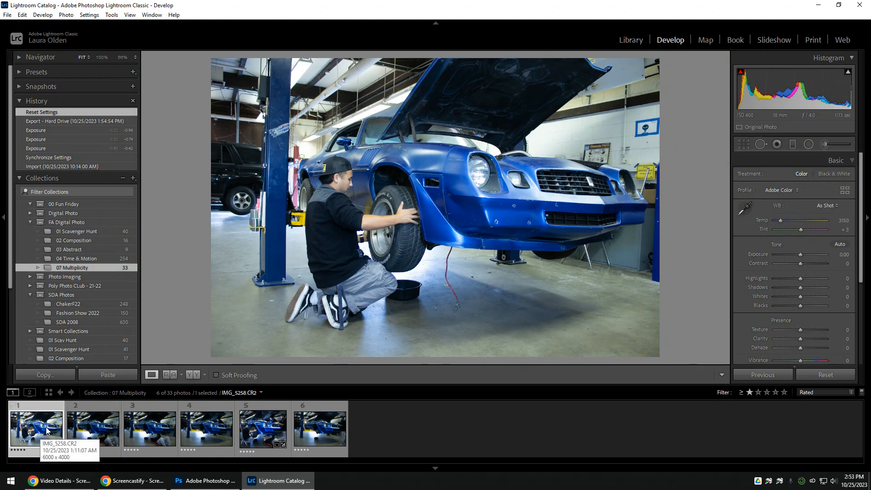
click(93, 428)
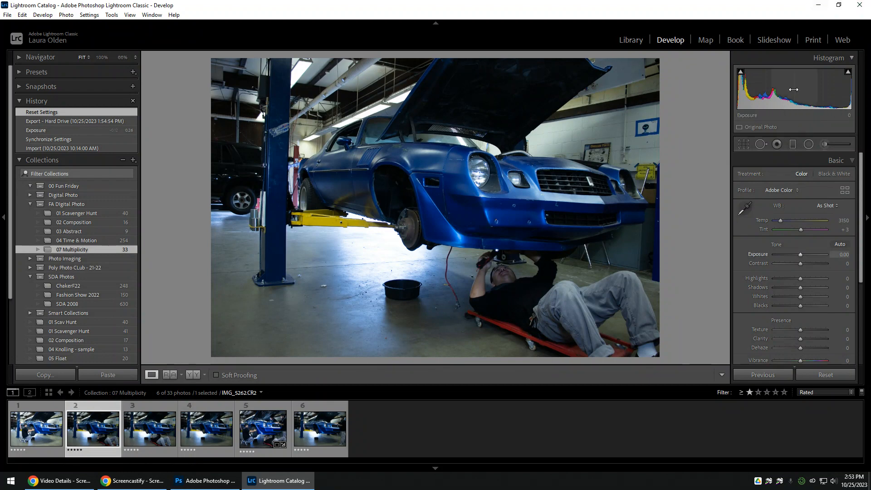
mouse_move(792, 86)
mouse_down()
mouse_move(808, 87)
mouse_move(780, 86)
mouse_move(792, 86)
mouse_up()
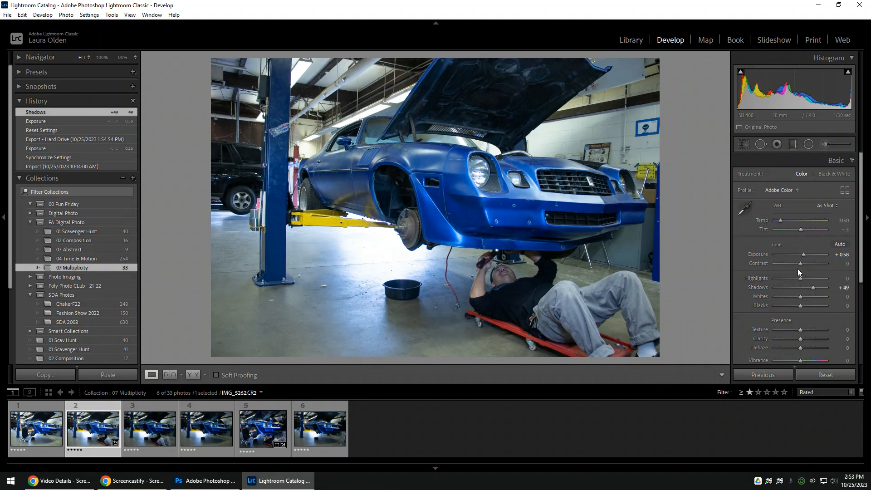
drag(801, 263, 805, 263)
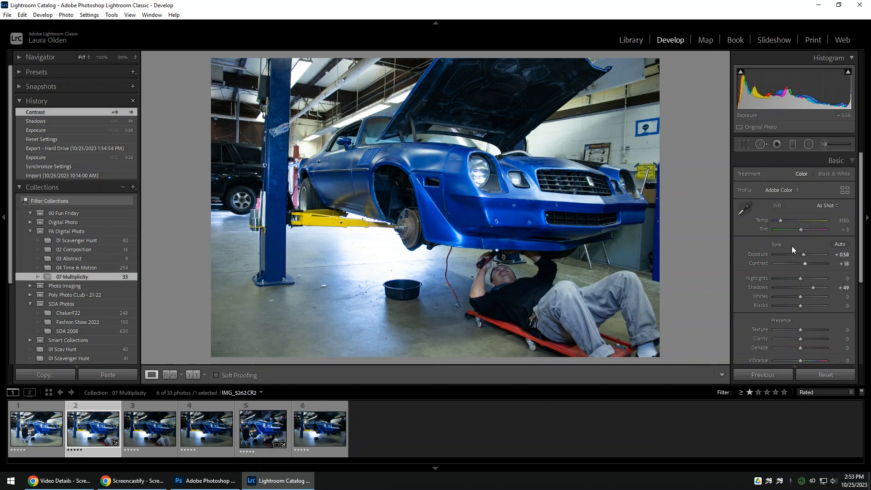
- Set the photo's Clarity to +23 and reset Texture to 0
mouse_move(798, 339)
mouse_down()
mouse_move(809, 338)
mouse_move(802, 329)
mouse_up()
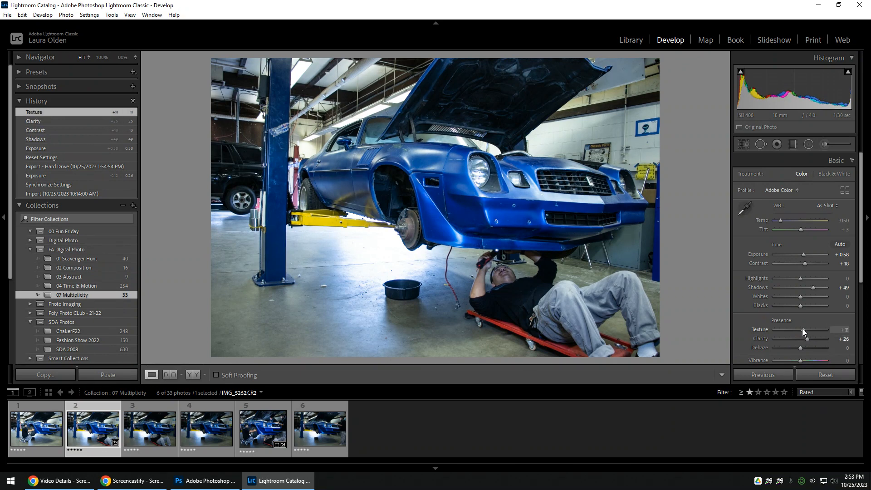
double_click(801, 328)
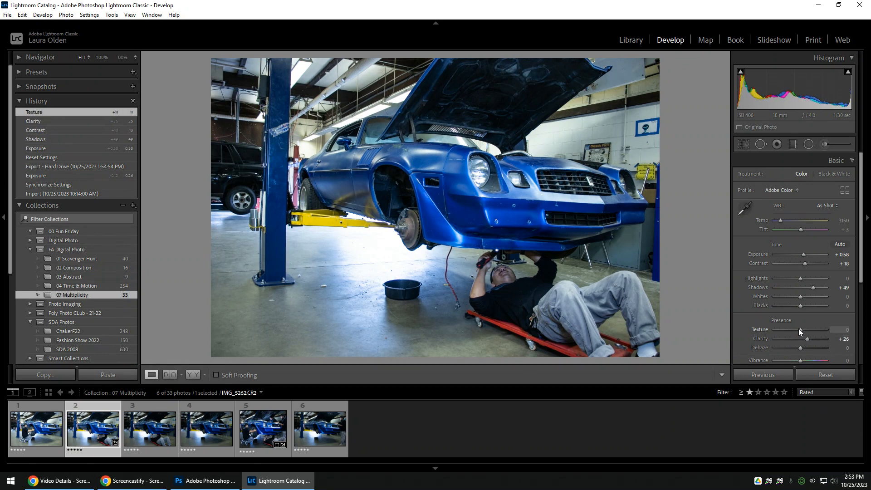
drag(807, 341, 807, 341)
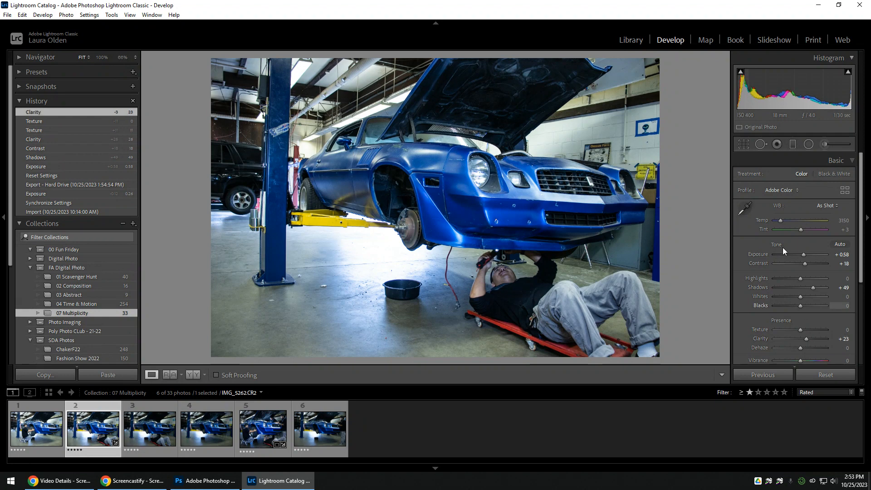
- Sample the white balance from the garage floor and set Tint to +11
click(746, 207)
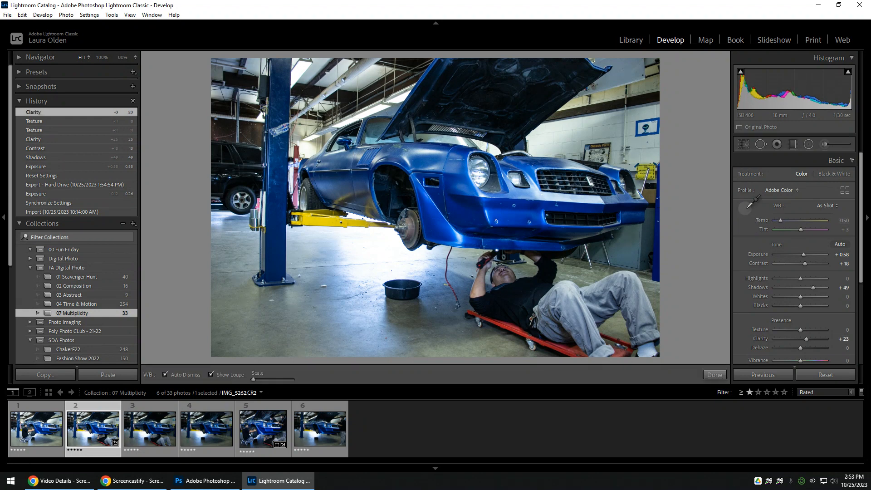
click(459, 347)
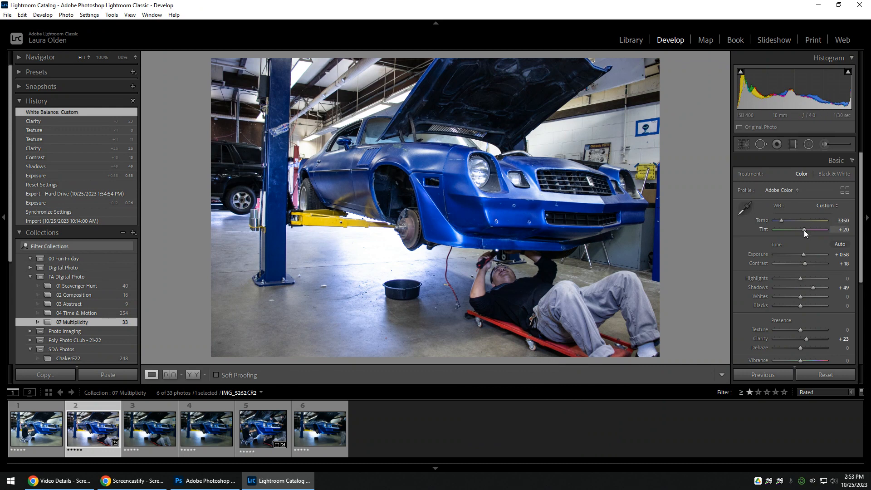
drag(804, 230, 802, 232)
drag(801, 232, 802, 233)
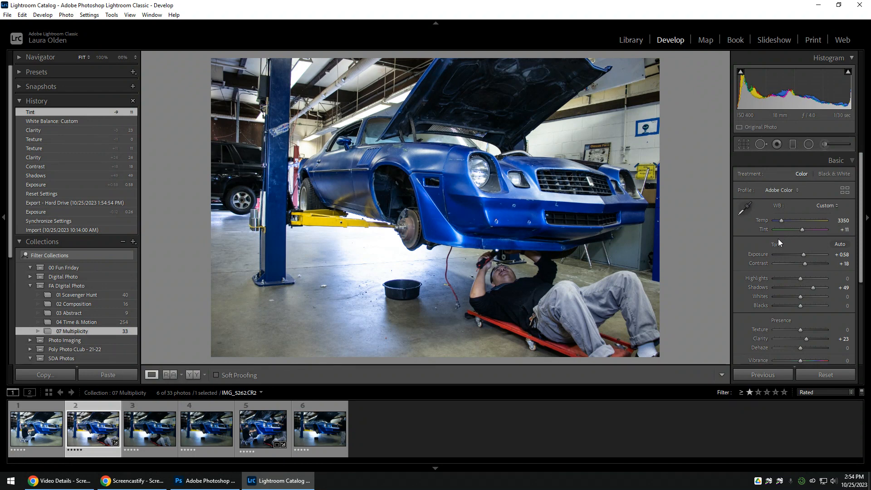
- Sample the white balance from the white back wall and lower Tint to +11
click(744, 209)
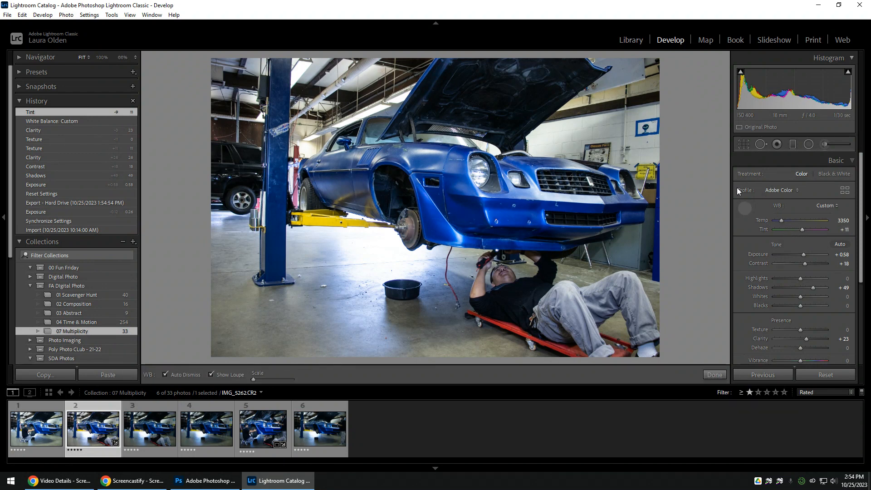
click(614, 126)
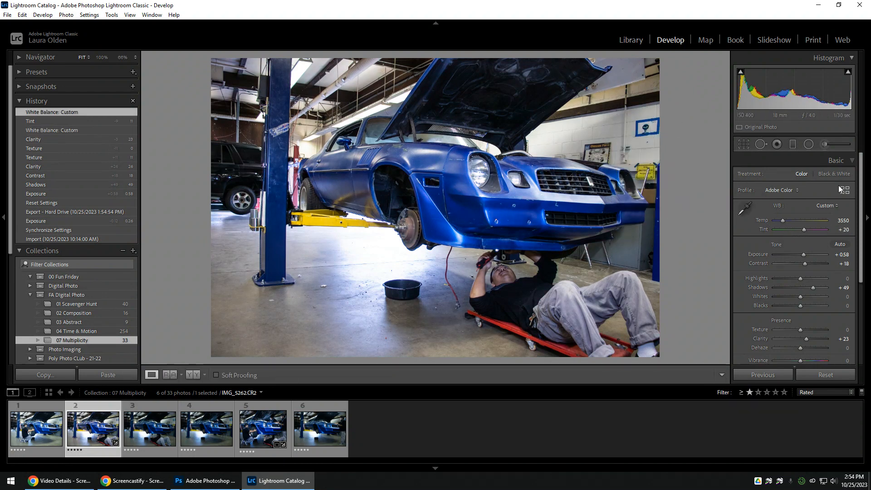
drag(805, 230, 804, 230)
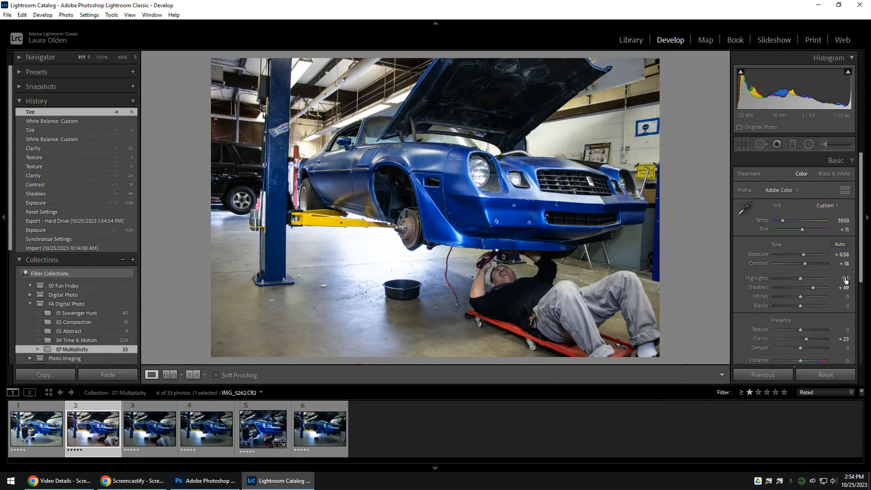
- Reduce Highlights to -69 and raise Exposure to +0.70
drag(832, 97, 800, 105)
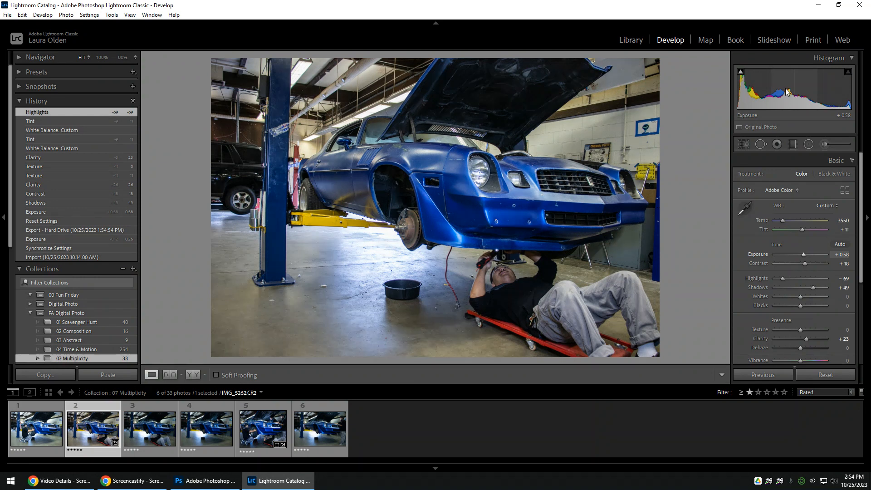
drag(785, 91, 789, 94)
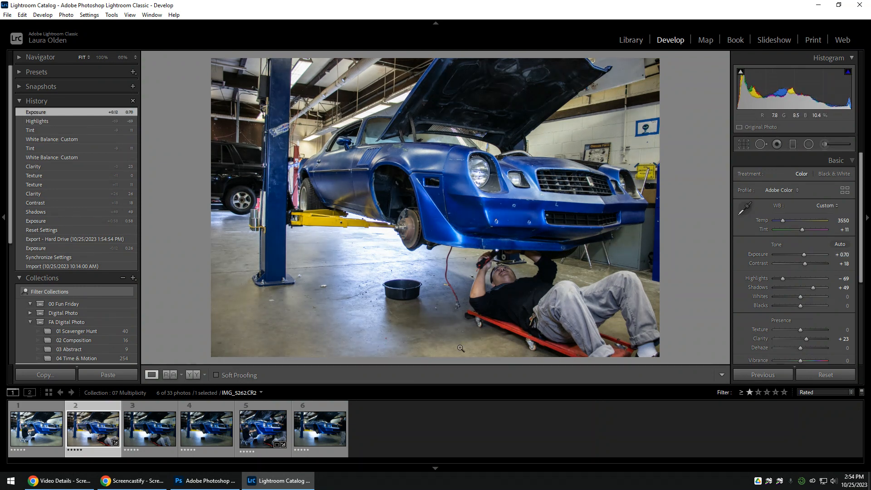
- Add the other rated CR2 photos to the selection, excluding IMG_5258-Edit.tif, and synchronize all of IMG_5262's develop settings to them
ctrl+click(28, 429)
ctrl+click(151, 426)
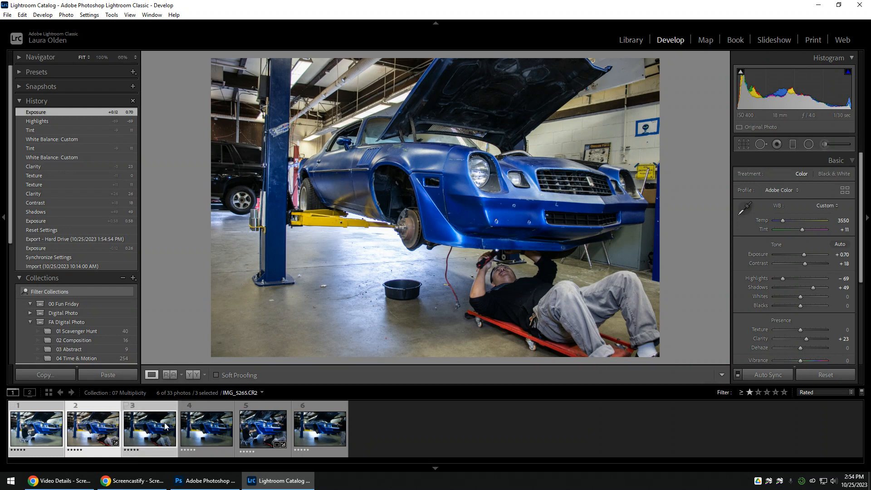
ctrl+click(218, 431)
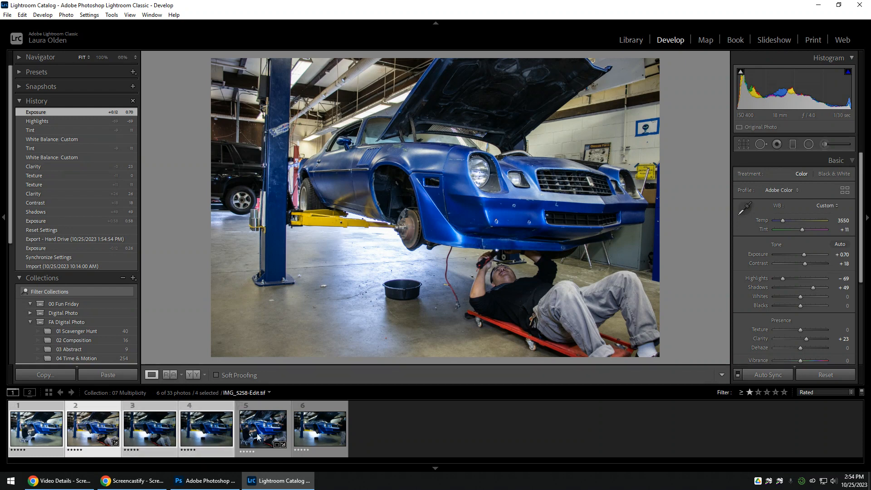
ctrl+click(343, 430)
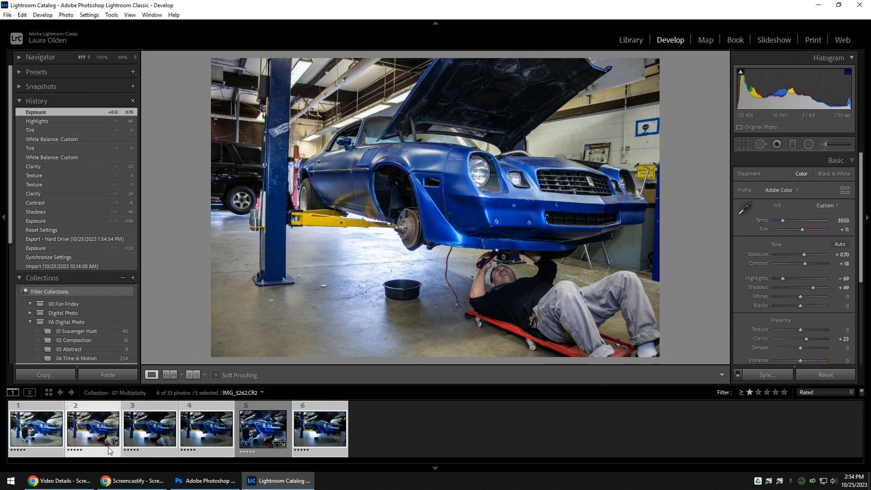
click(769, 375)
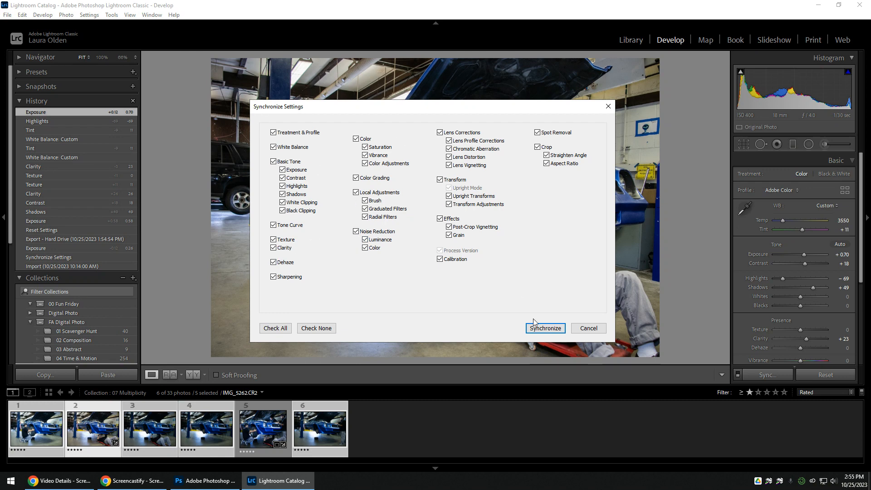
click(544, 328)
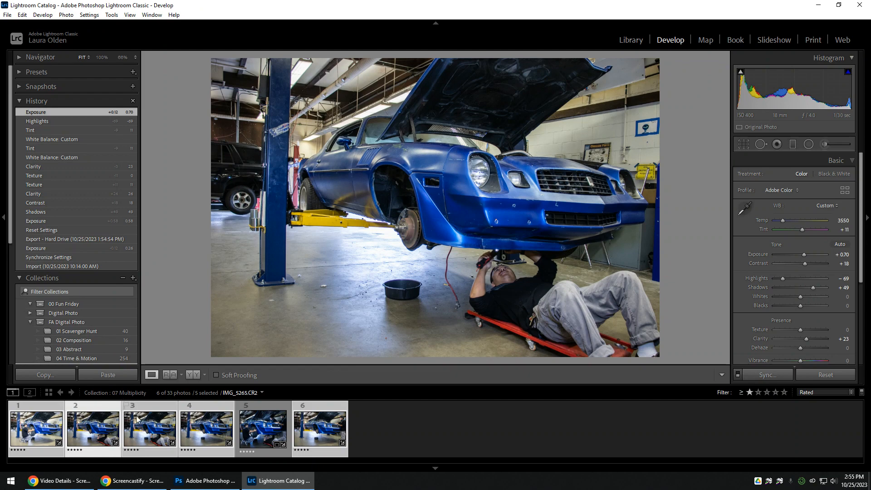
- Compare the synchronized photos and set the rating of the extra under-car shot, IMG_5265.CR2, to 0
click(147, 433)
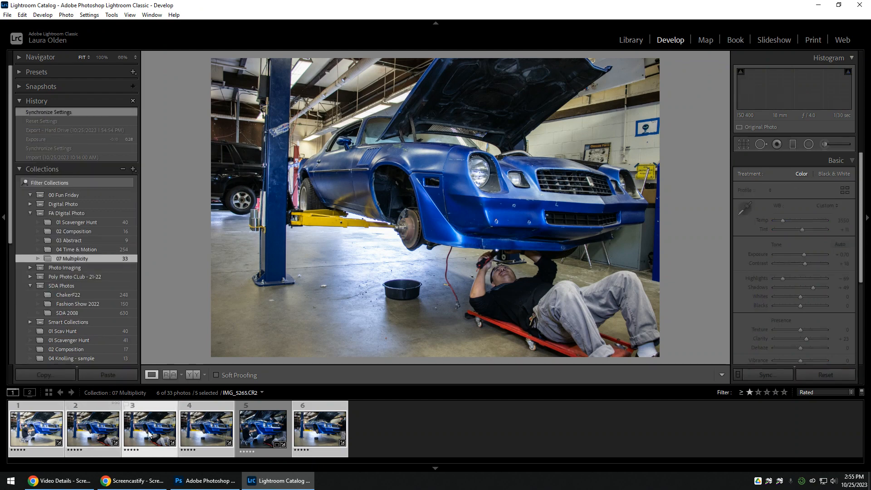
click(202, 433)
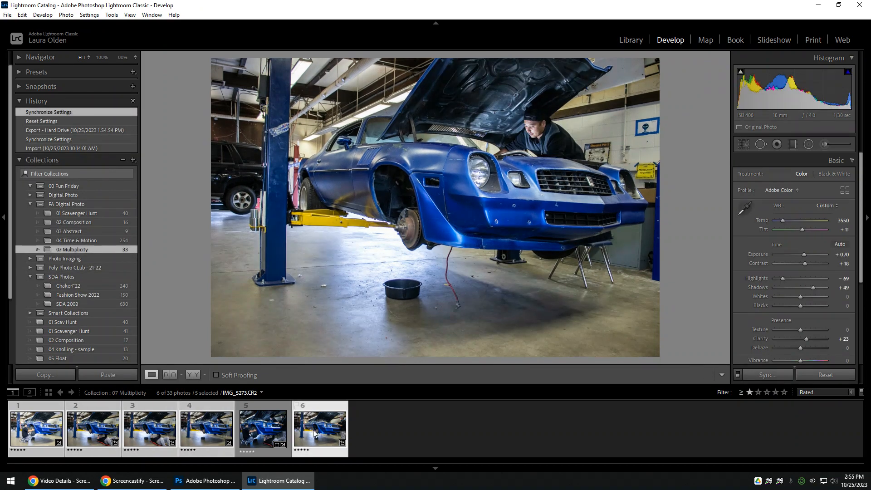
click(313, 430)
click(202, 433)
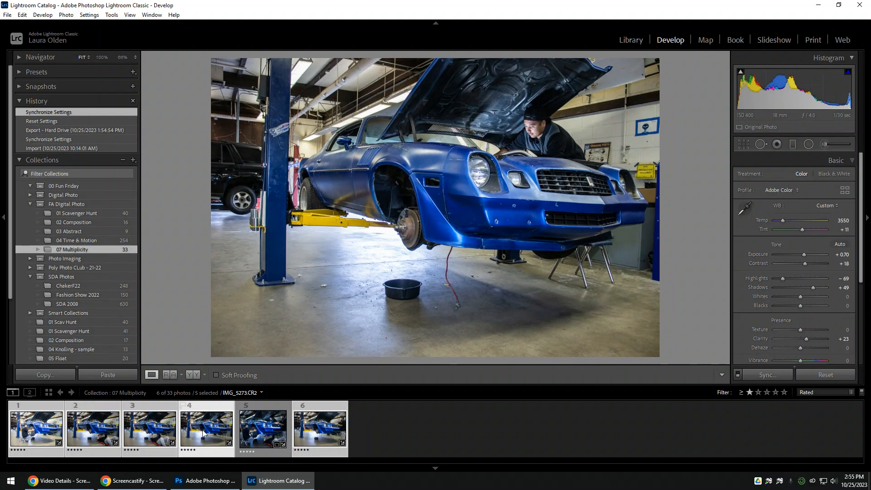
click(323, 441)
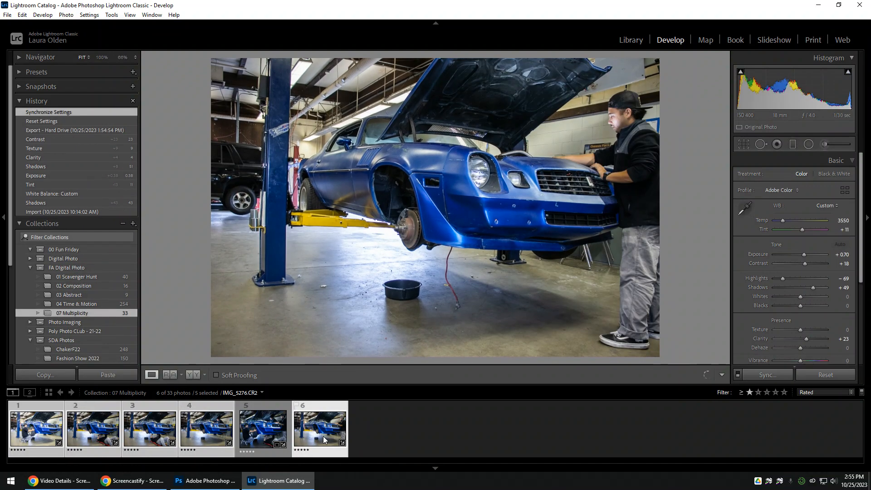
click(132, 428)
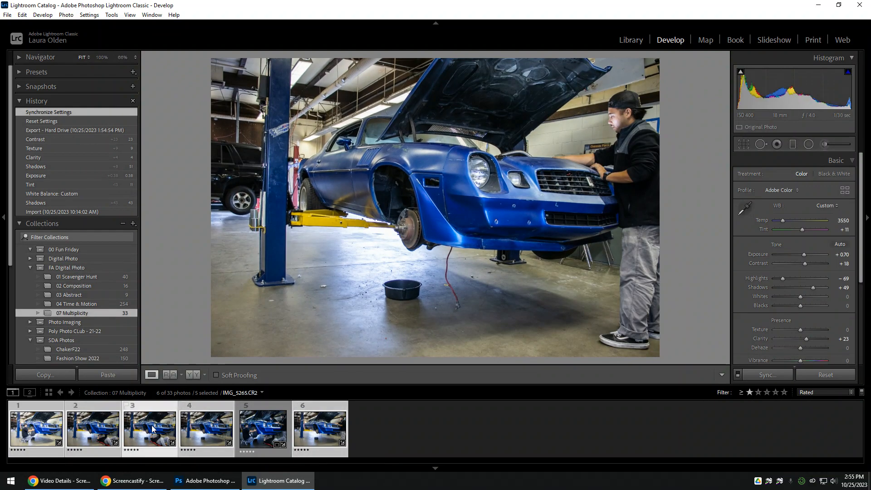
key(Left)
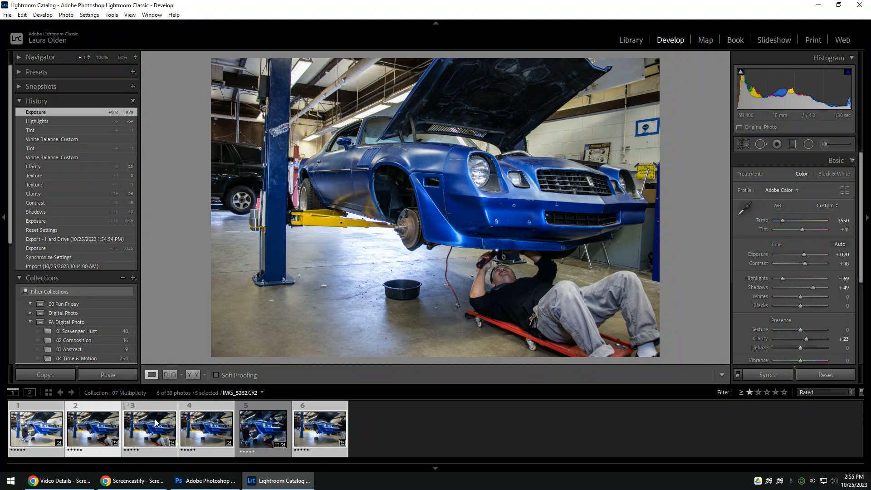
key(0)
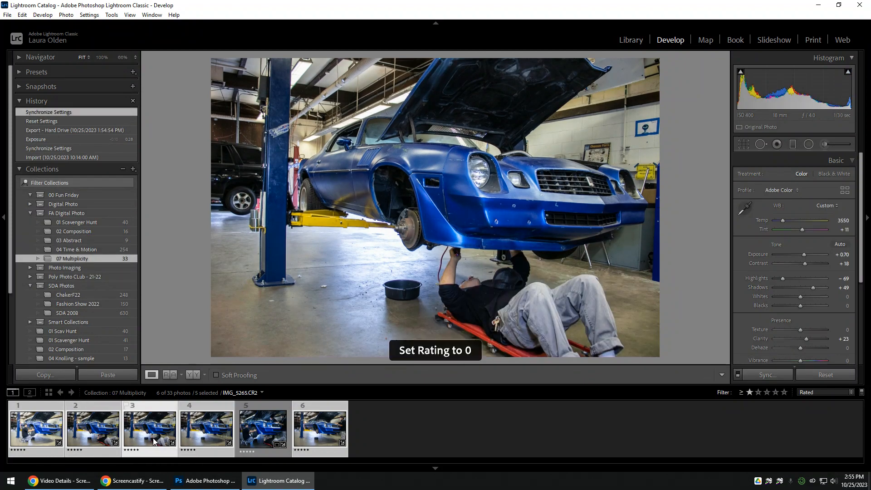
- Lower the Exposure of the tire photo, IMG_5258.CR2, to -0.36 and compare its brightness with IMG_5262.CR2
click(25, 436)
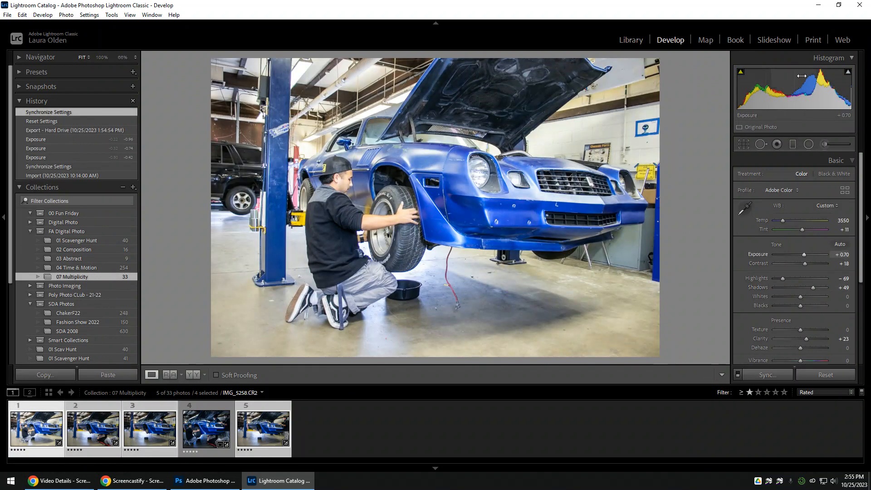
drag(805, 96, 782, 107)
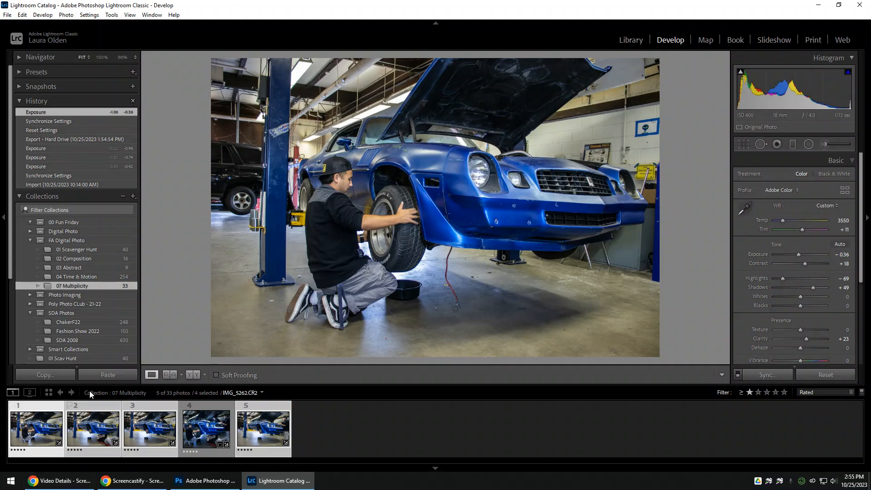
click(90, 426)
key(Left)
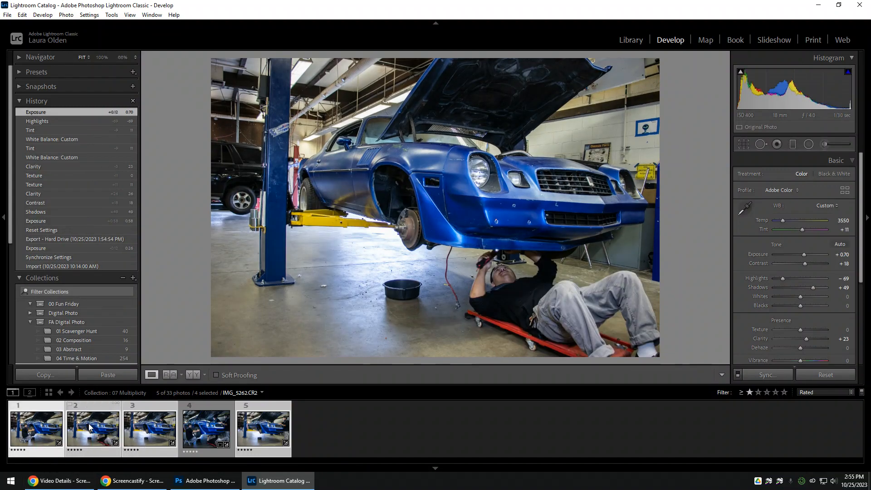
click(89, 425)
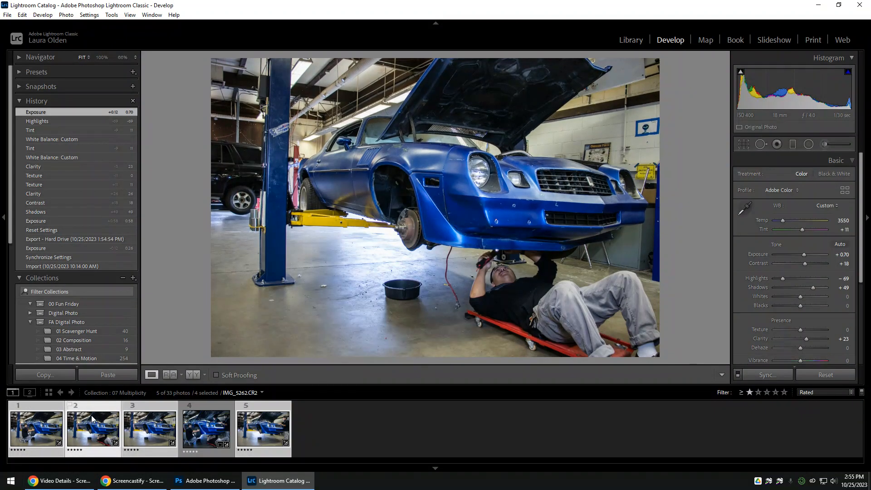
key(Left)
click(92, 415)
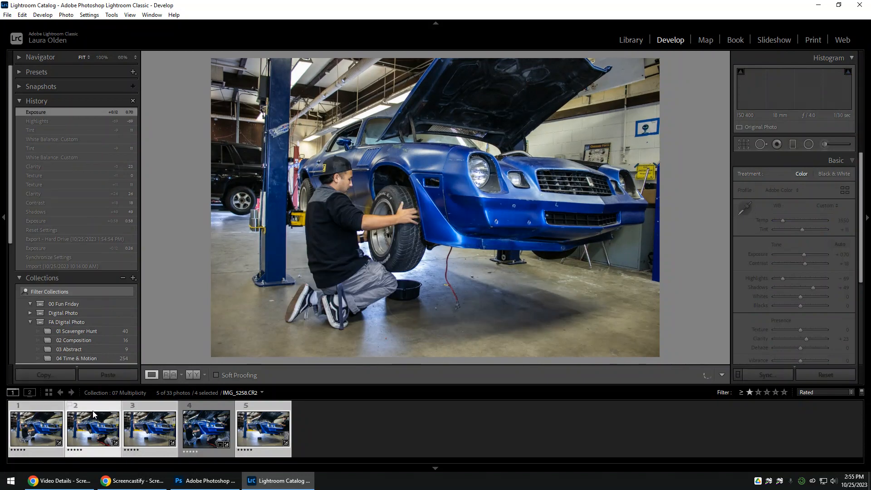
key(Left)
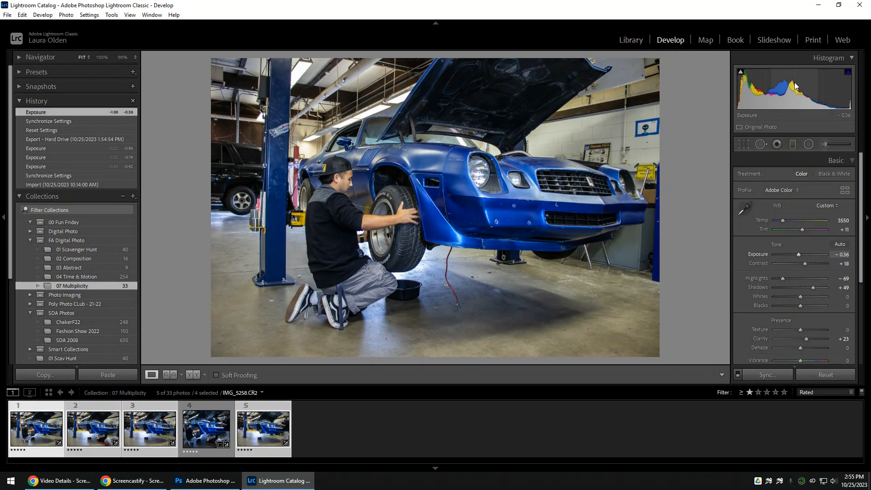
- Fine-tune the Exposure of IMG_5258.CR2 to -0.40, checking it against the under-car photo
drag(795, 85, 793, 87)
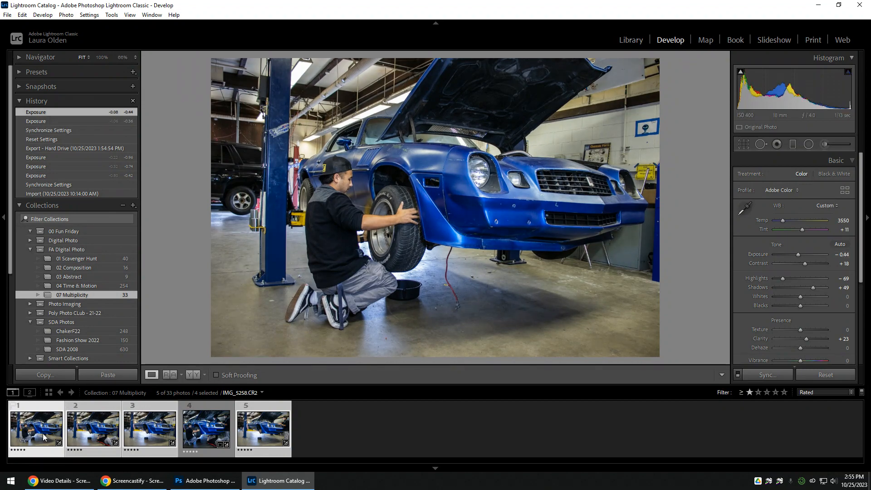
click(101, 430)
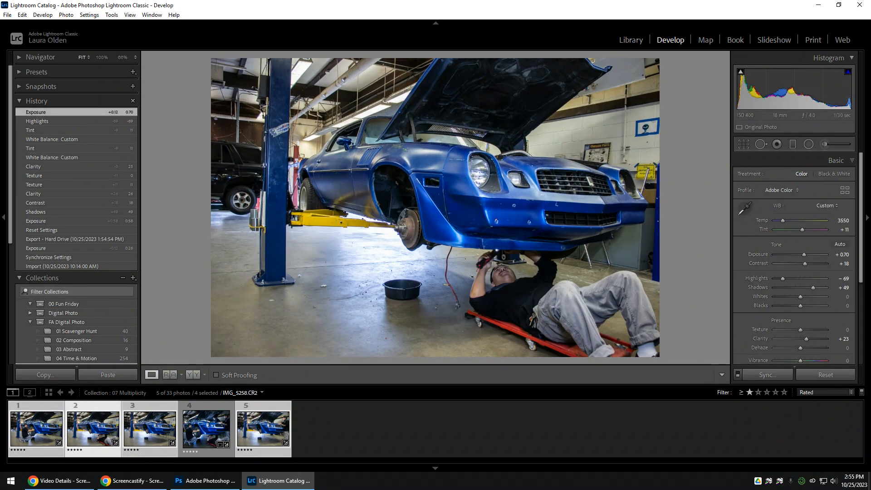
click(45, 430)
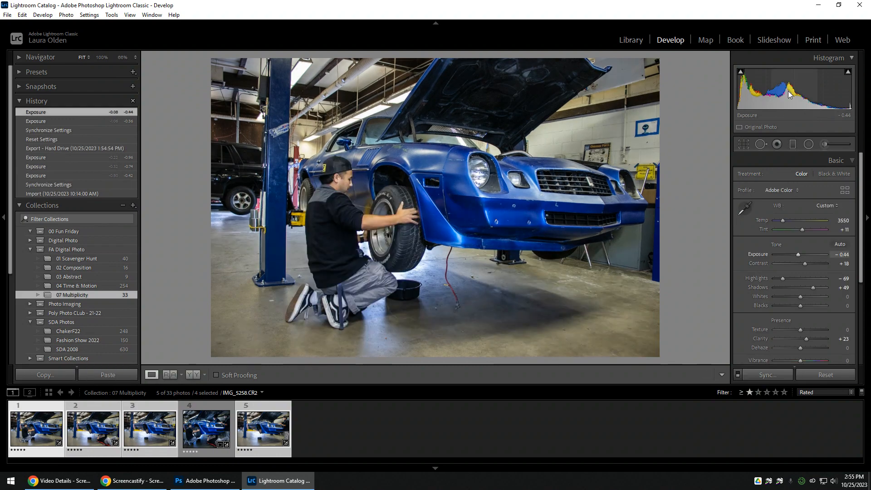
click(87, 431)
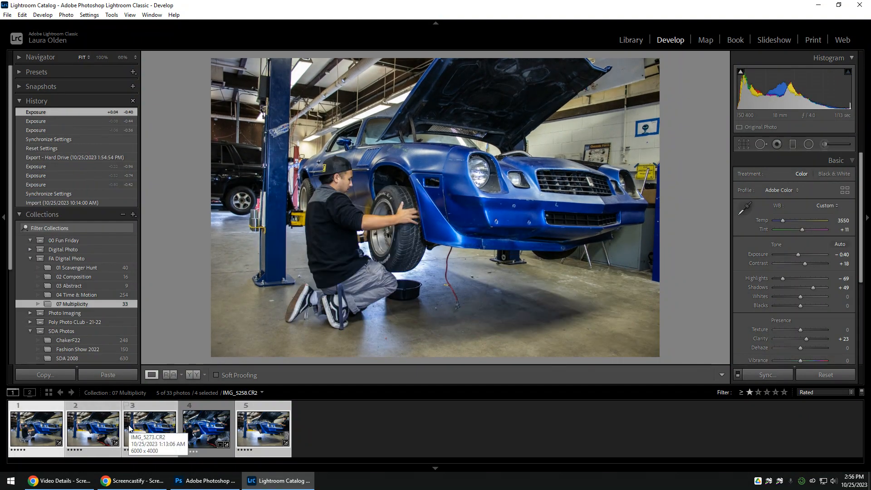
key(Left)
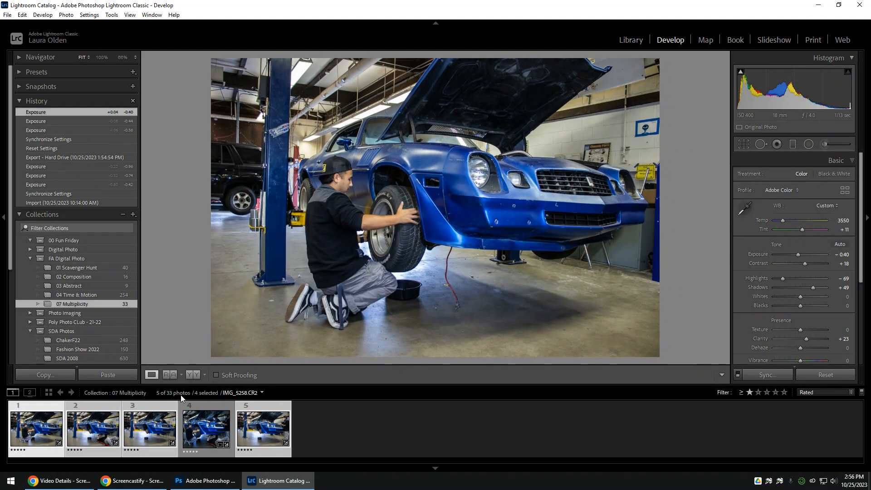
key(Right)
key(Left)
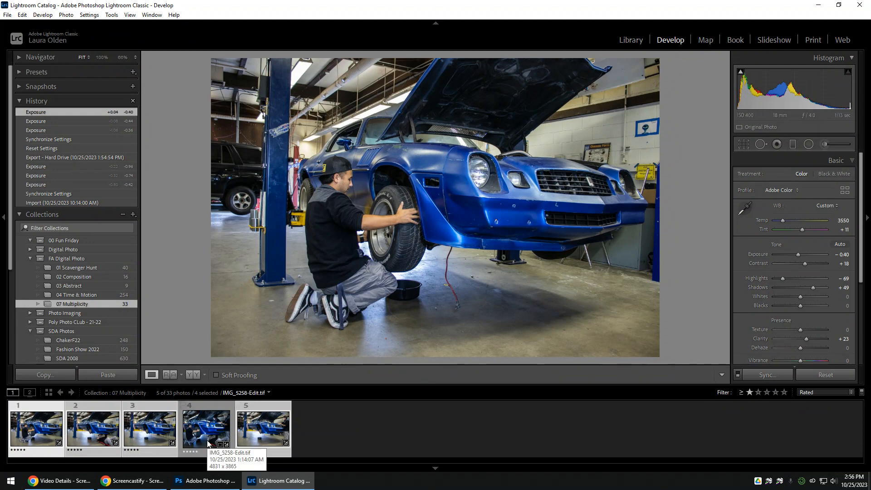
- Open the four selected CR2 photos together as layers in Photoshop
right_click(85, 426)
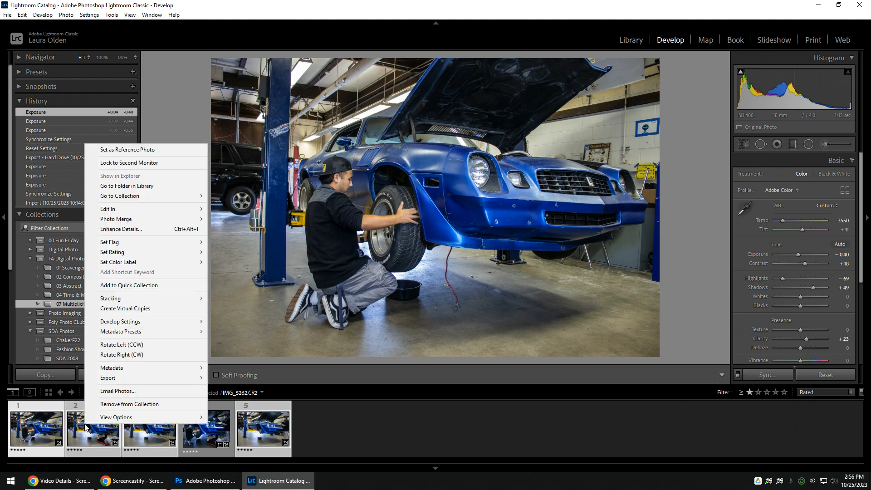
mouse_move(132, 211)
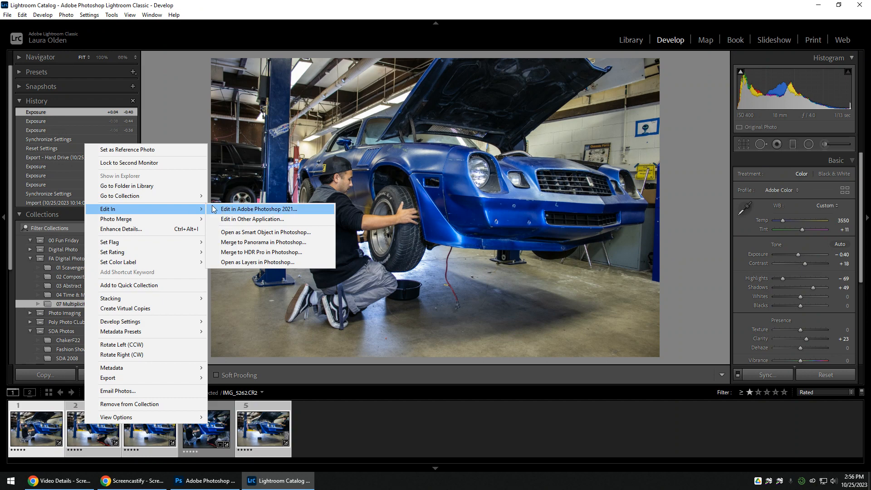
click(230, 262)
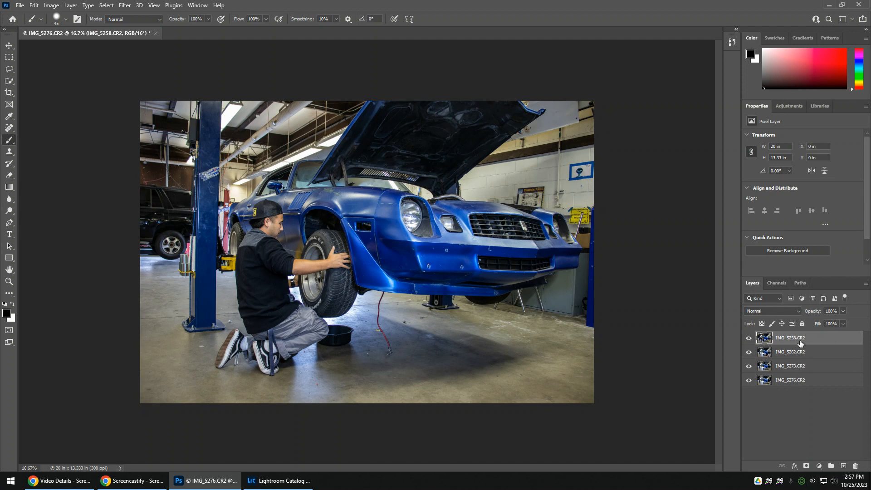
- Hide the photo layers one after another to examine each pose and the alignment between shots, with all layers shown again at the end
click(749, 337)
click(749, 337)
click(750, 337)
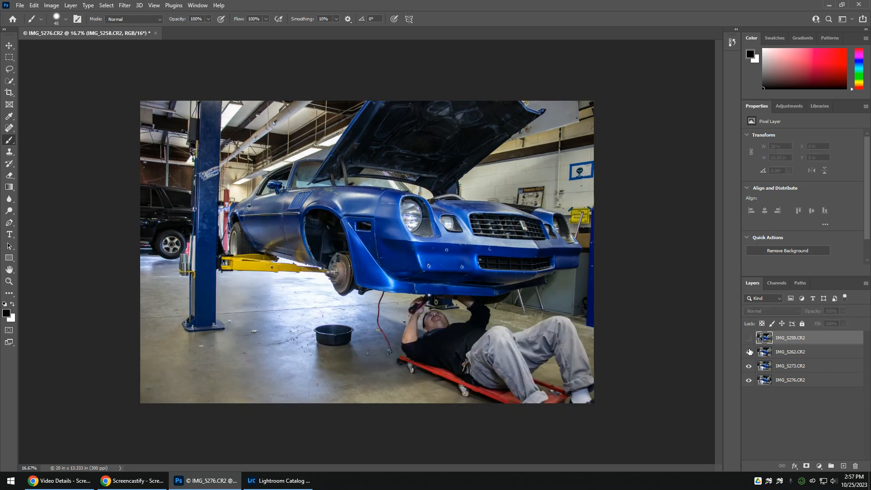
click(749, 352)
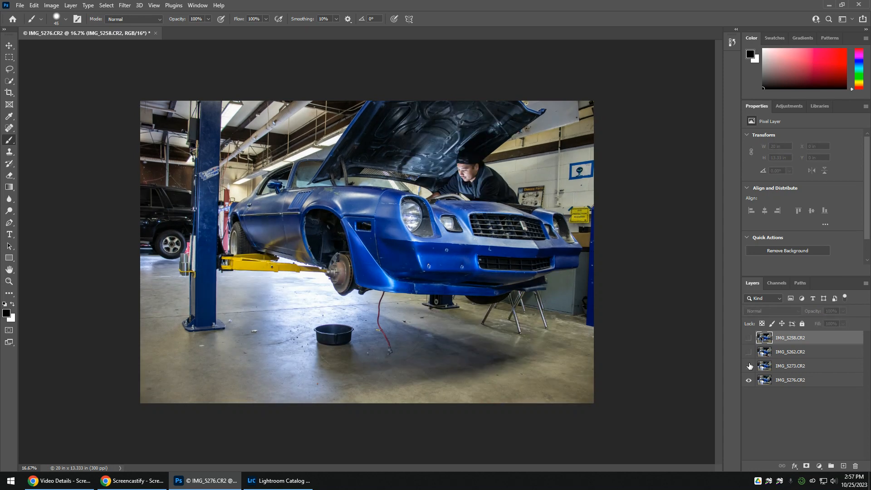
click(750, 366)
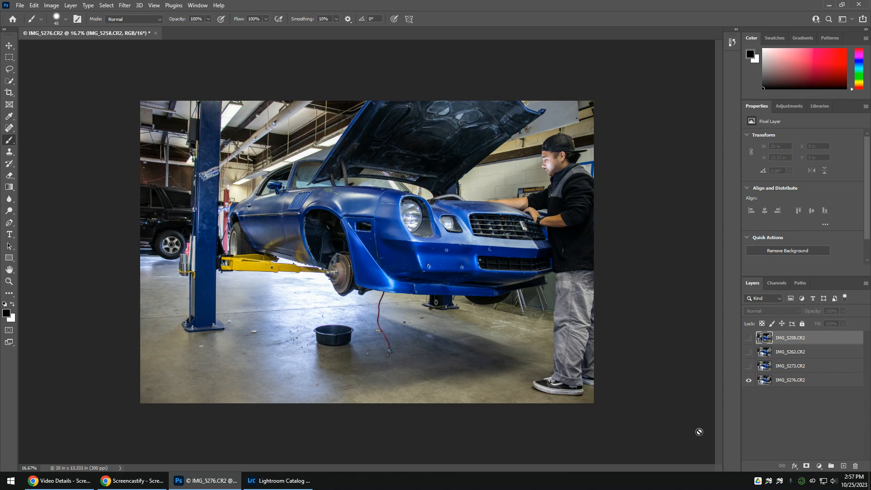
click(749, 366)
click(749, 351)
click(748, 339)
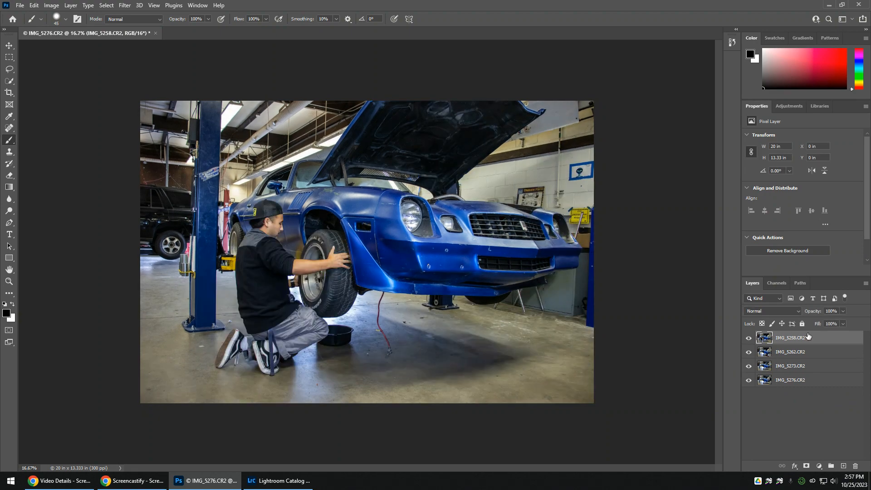
click(749, 338)
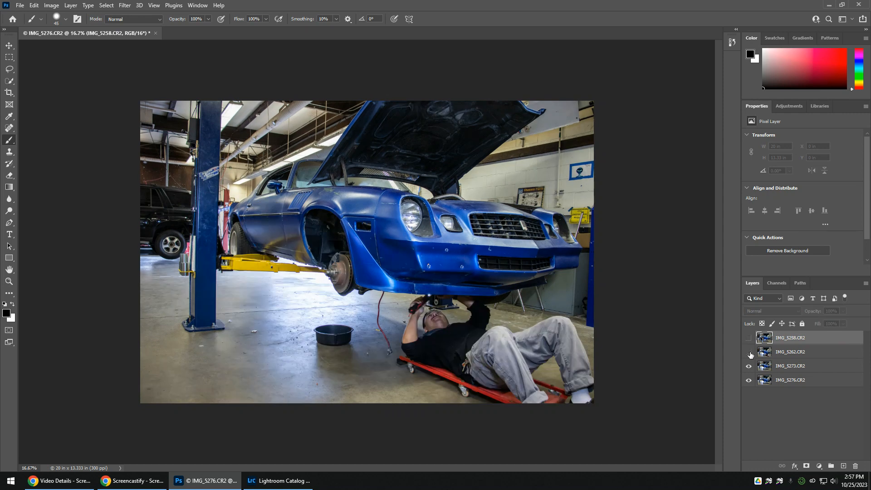
click(749, 351)
click(748, 365)
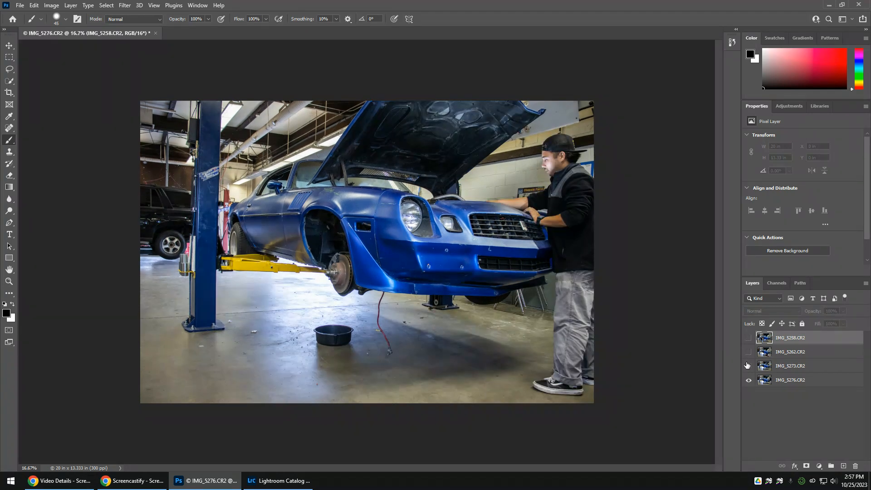
drag(749, 338, 750, 368)
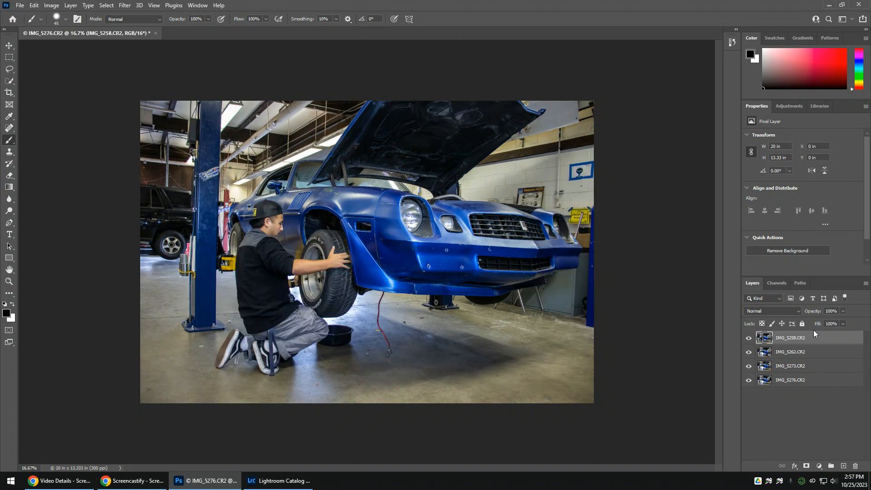
- Align all four photo layers with Auto-Align Layers using the Auto projection, leaving no layer selected at the end
shift+click(807, 380)
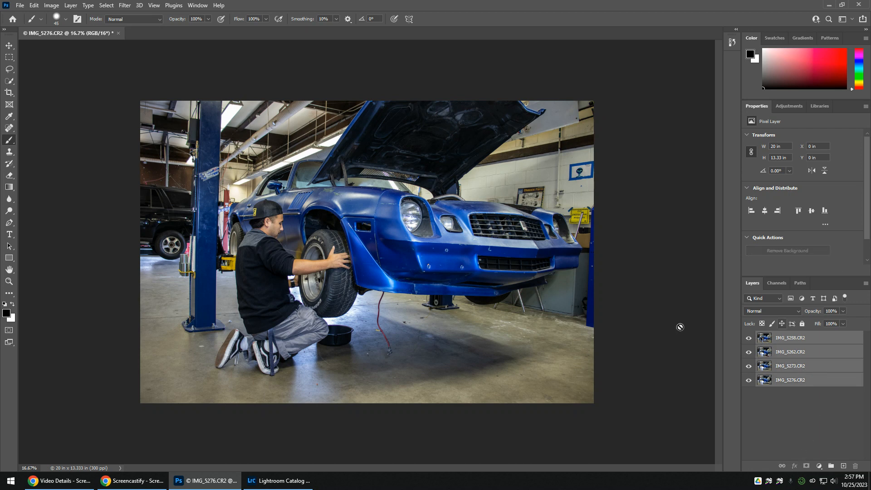
click(37, 6)
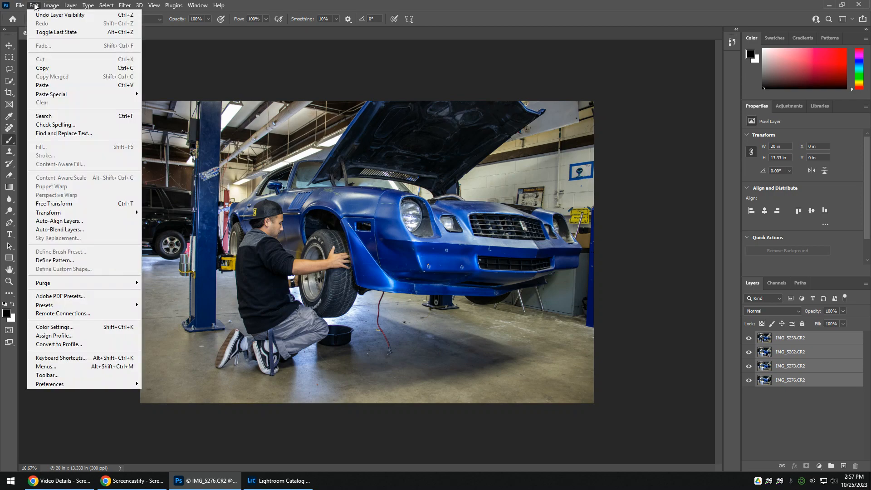
click(41, 6)
click(41, 5)
click(51, 222)
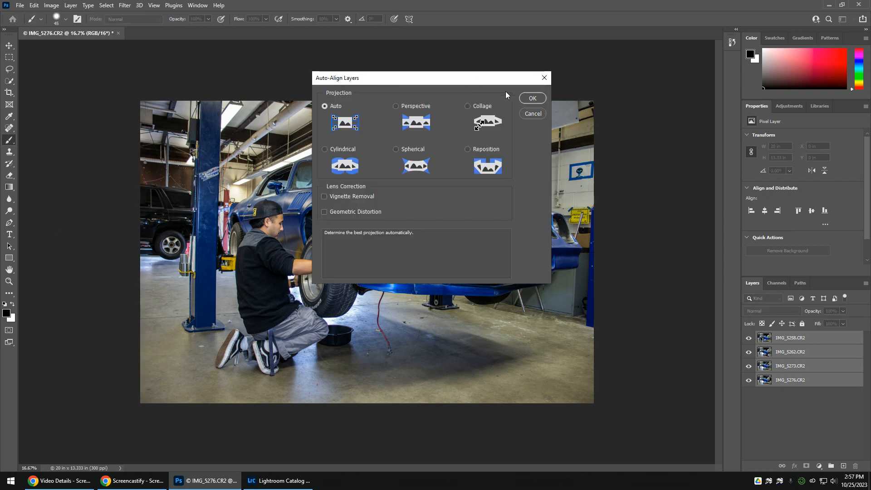
click(531, 98)
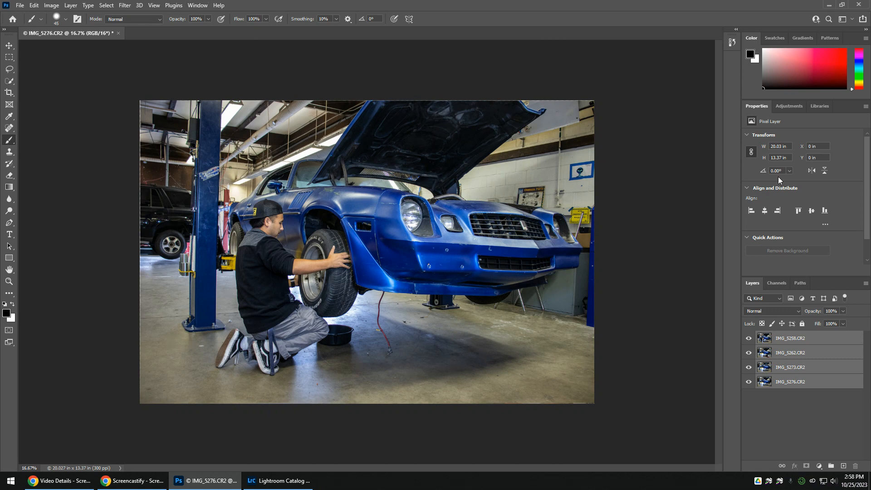
click(803, 422)
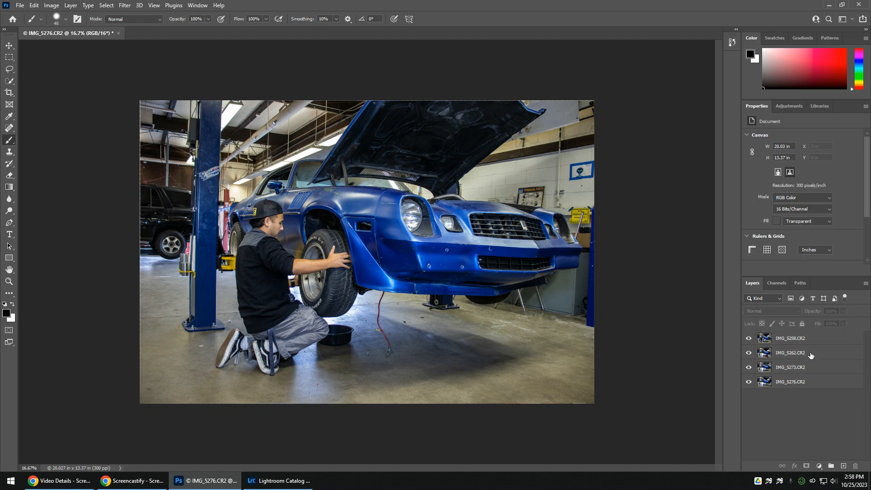
- Lasso loosely around the kneeling man and the tire on the IMG_5258.CR2 layer and add a layer mask from that selection
click(810, 339)
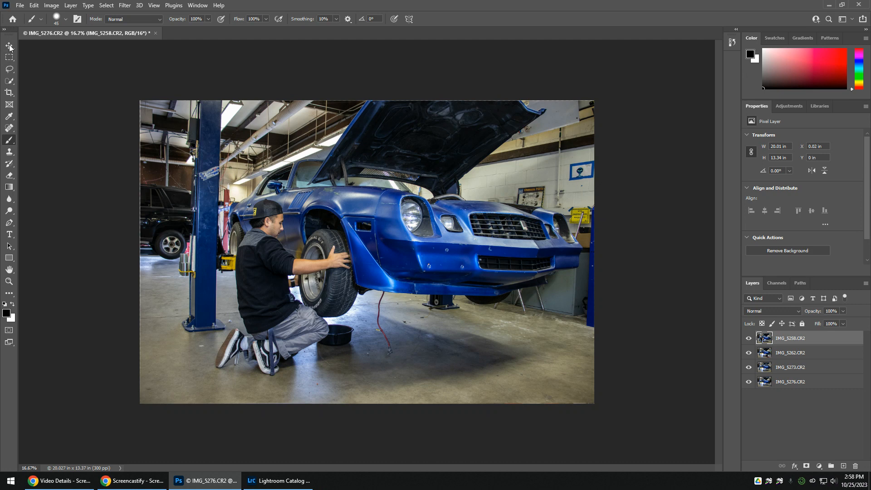
click(10, 68)
right_click(10, 70)
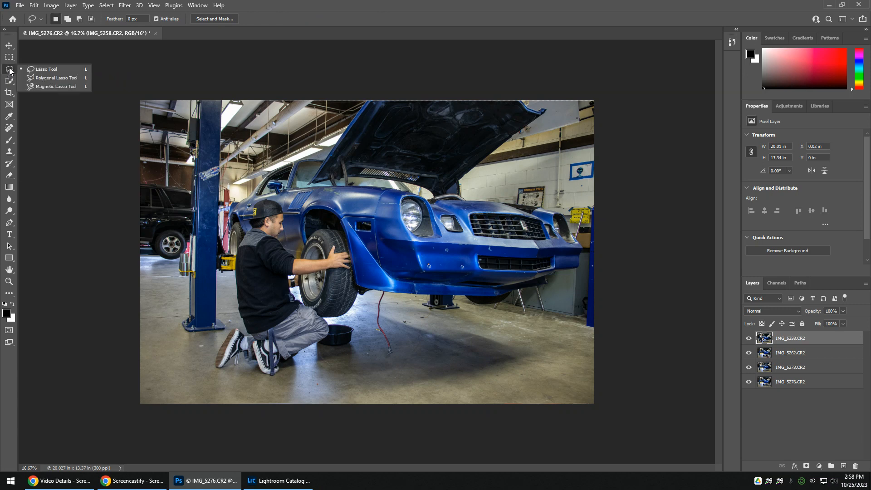
click(55, 68)
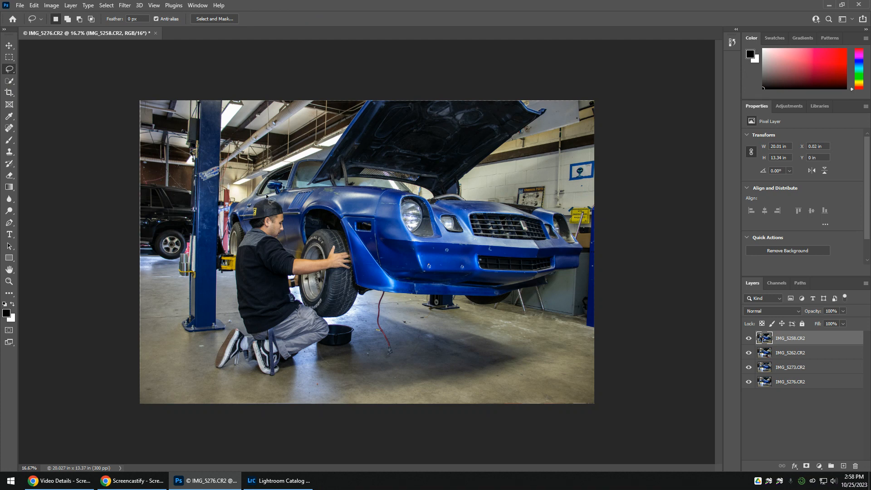
mouse_move(294, 212)
mouse_down()
mouse_move(346, 225)
mouse_move(361, 244)
mouse_move(366, 302)
mouse_move(347, 355)
mouse_up()
mouse_move(151, 413)
mouse_down()
mouse_move(216, 293)
mouse_move(227, 219)
mouse_move(268, 196)
mouse_up()
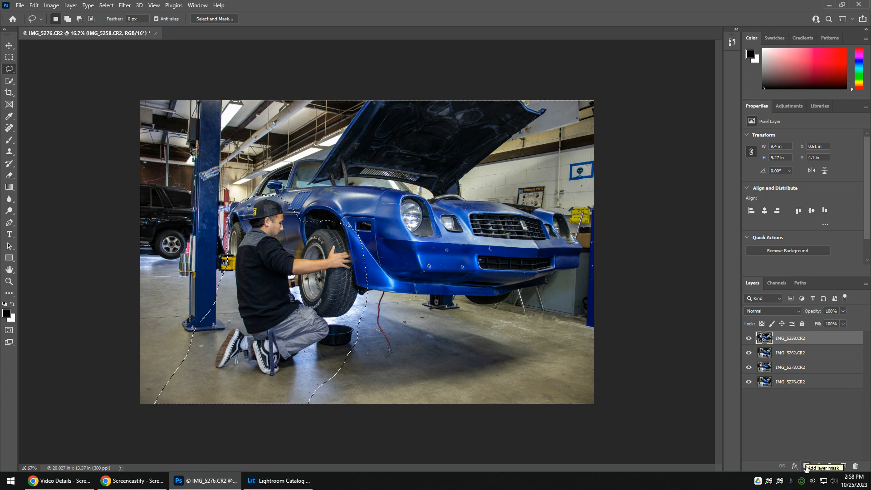
right_click(781, 344)
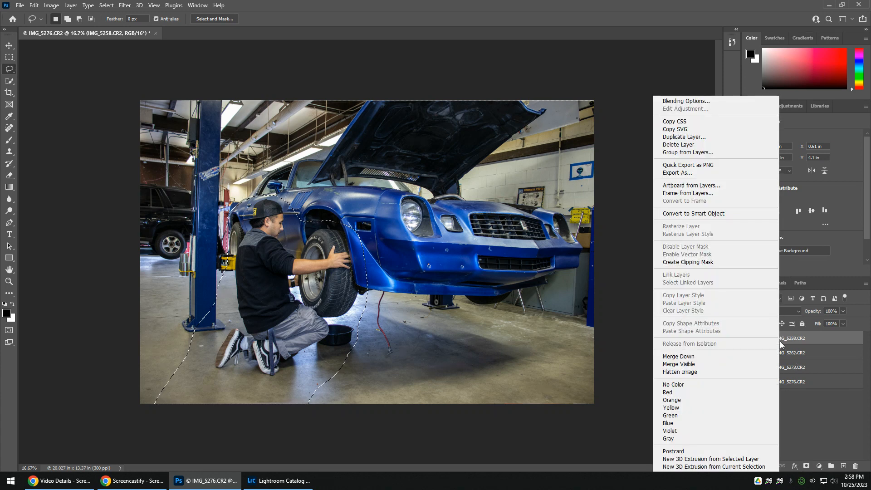
click(821, 342)
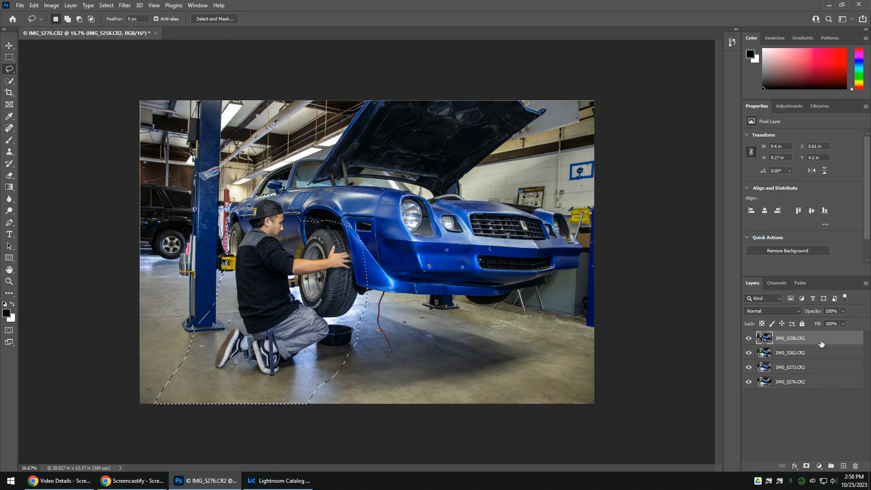
click(807, 467)
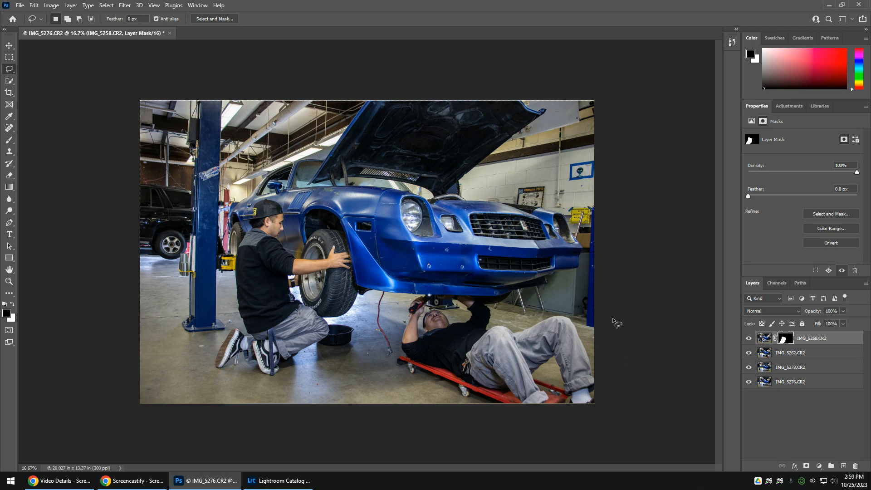
- Lasso around the man lying under the car on the IMG_5262.CR2 layer and turn the selection into a layer mask
click(788, 353)
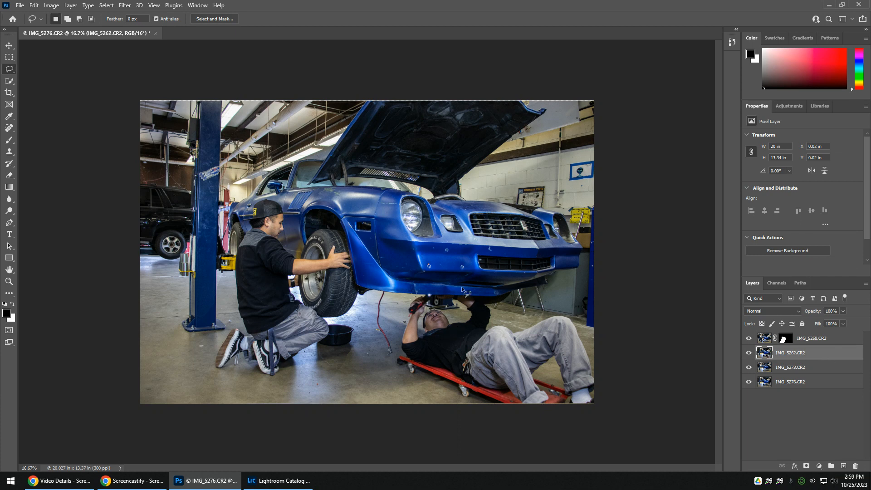
mouse_move(463, 288)
mouse_down()
mouse_move(404, 296)
mouse_move(385, 352)
mouse_move(387, 380)
mouse_move(464, 425)
mouse_move(613, 442)
mouse_move(623, 430)
mouse_move(605, 335)
mouse_move(553, 307)
mouse_move(498, 320)
mouse_move(486, 297)
mouse_move(456, 289)
mouse_up()
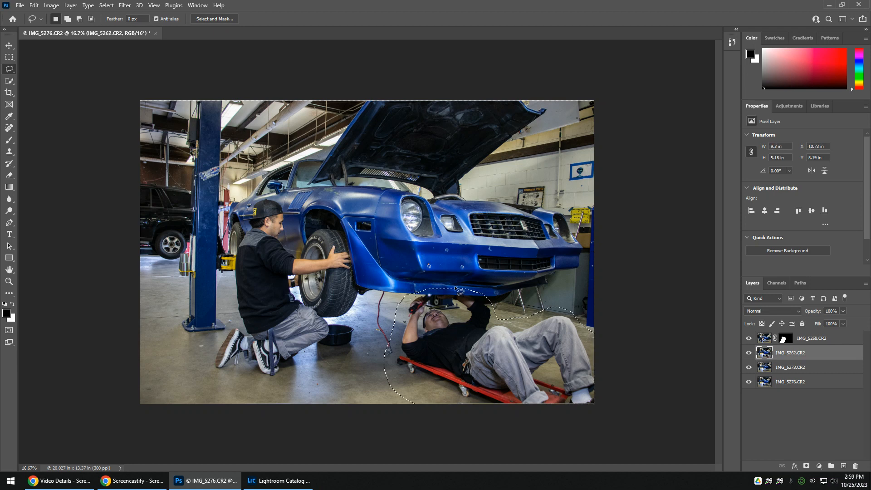
click(806, 466)
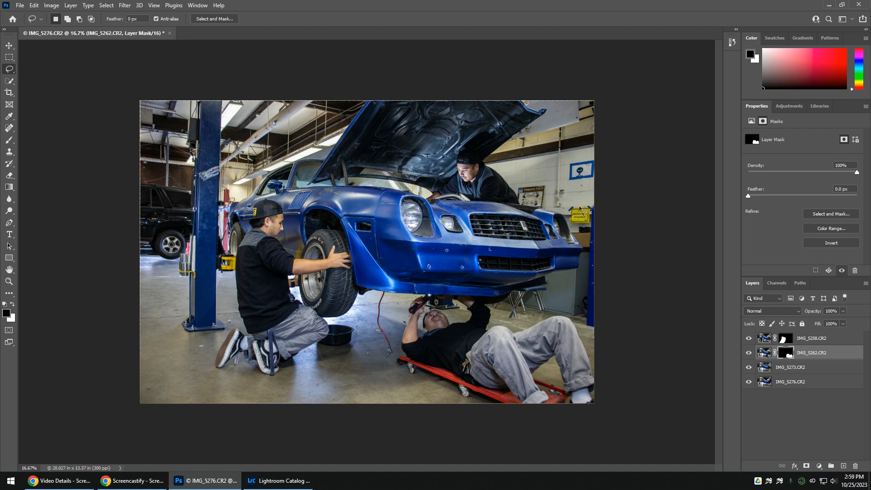
- Lasso around the open hood and the man leaning over the engine on the IMG_5273.CR2 layer and mask the layer to it
click(804, 368)
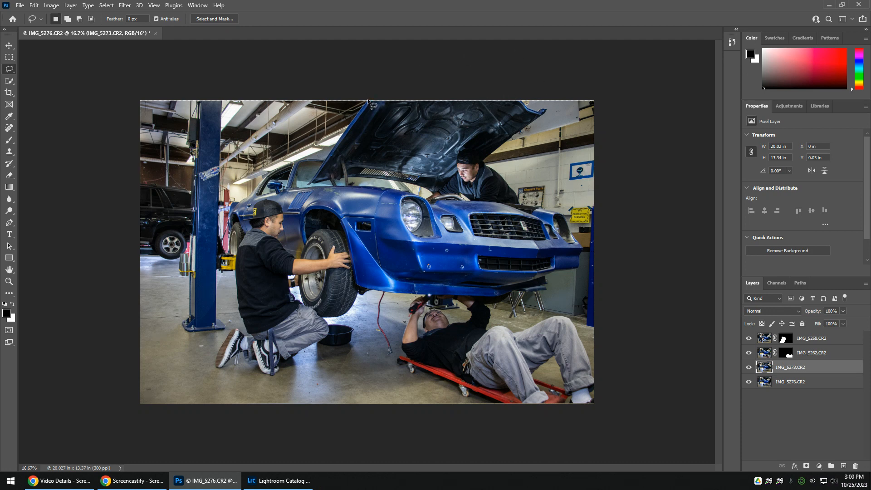
mouse_move(366, 101)
mouse_down()
mouse_move(316, 155)
mouse_move(307, 185)
mouse_move(380, 190)
mouse_move(428, 214)
mouse_move(466, 208)
mouse_move(524, 222)
mouse_move(534, 190)
mouse_move(496, 158)
mouse_move(552, 126)
mouse_move(561, 101)
mouse_move(553, 83)
mouse_move(353, 59)
mouse_up()
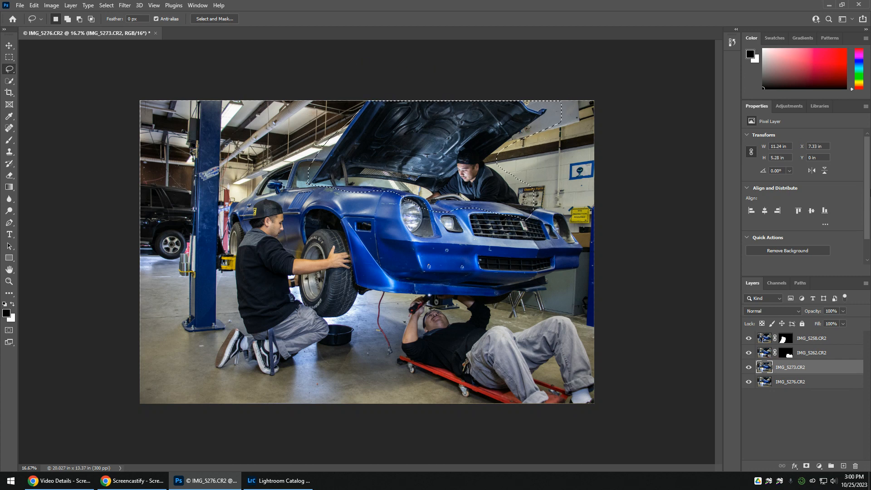
click(807, 467)
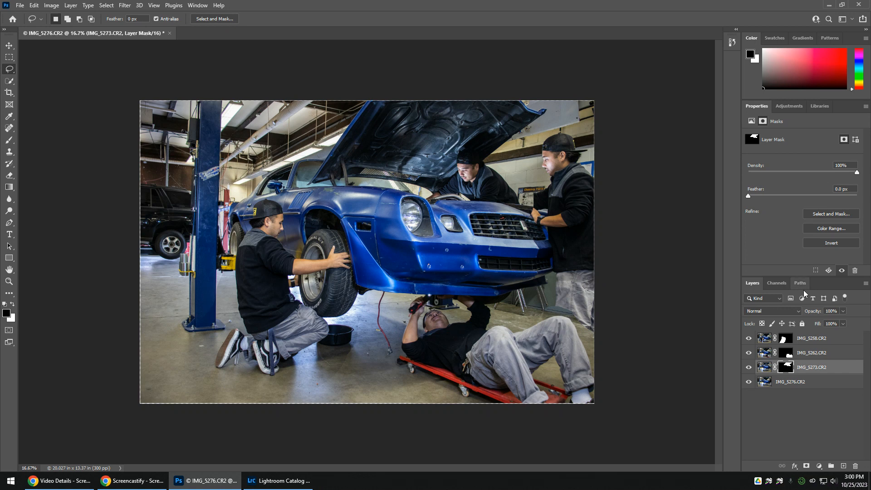
- Disable the layer mask of IMG_5258.CR2 and enable it again to compare the layer with and without it
click(785, 343)
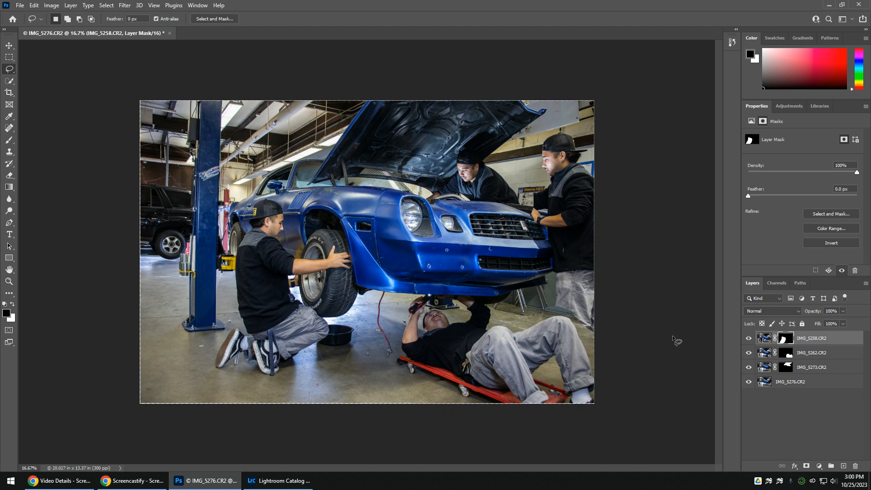
right_click(787, 342)
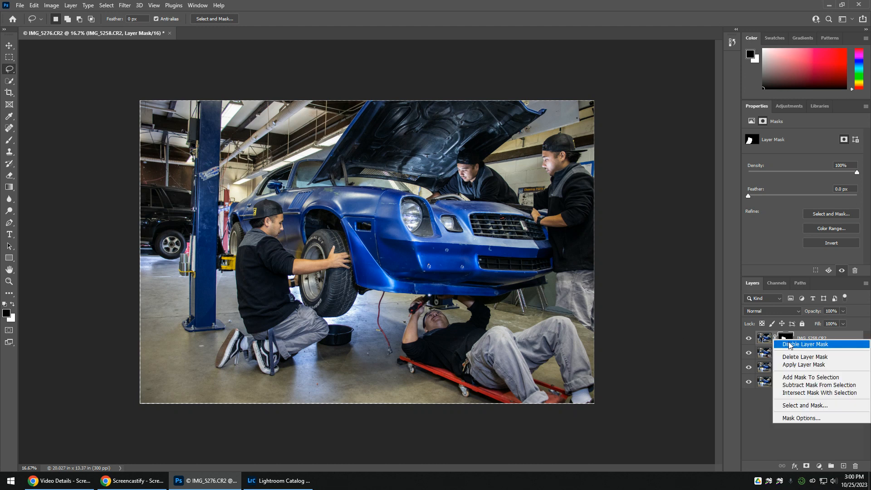
click(788, 344)
shift+click(787, 341)
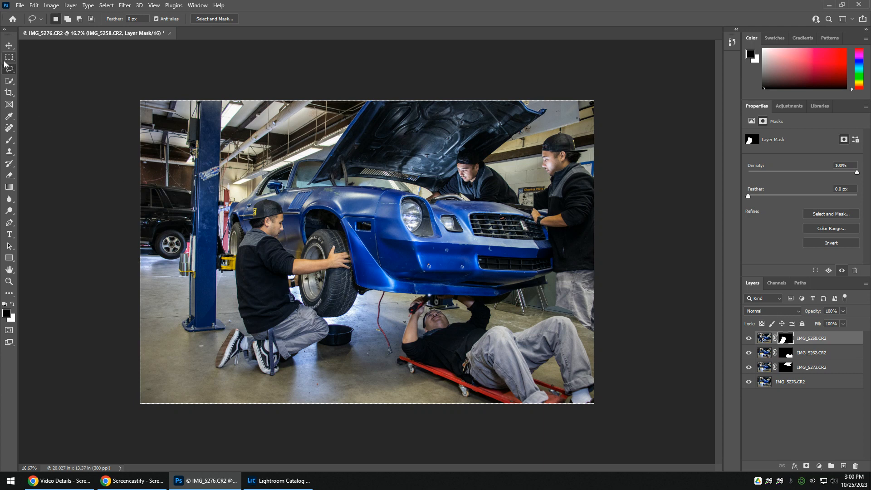
- Choose the Brush for the IMG_5258.CR2 mask, check the foreground color in the picker without changing it, and swap the foreground to white
click(10, 140)
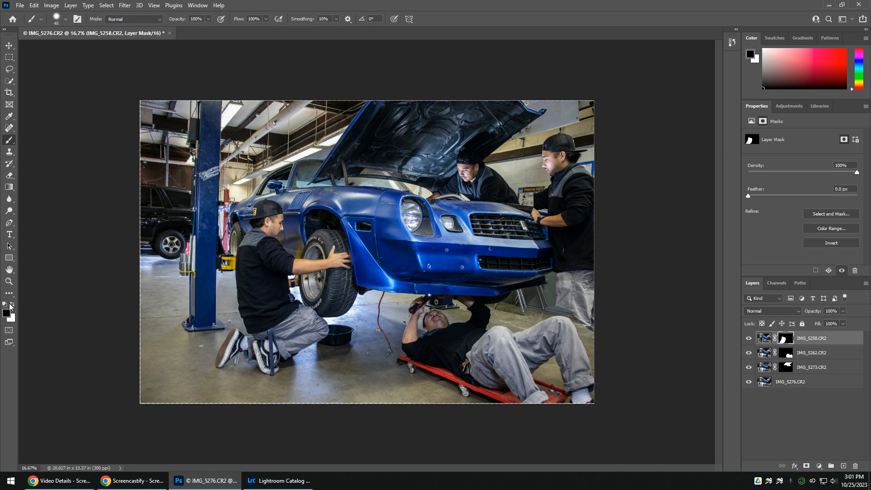
key(i)
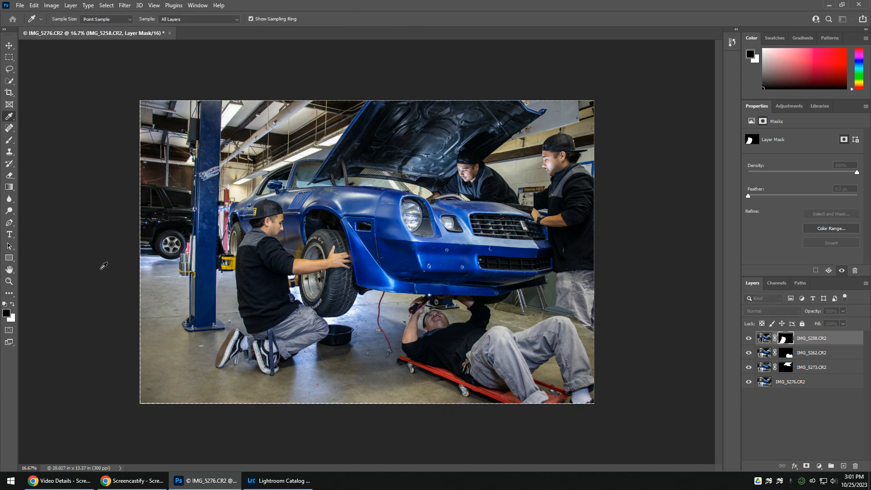
click(6, 313)
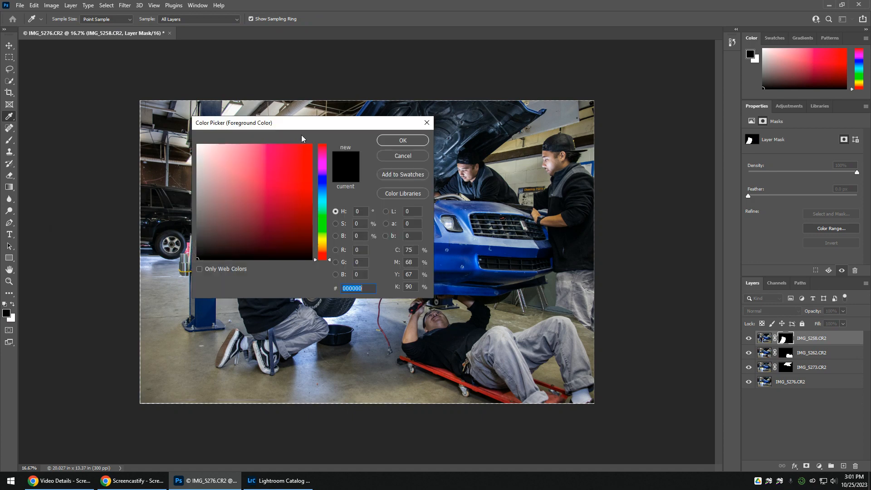
click(403, 155)
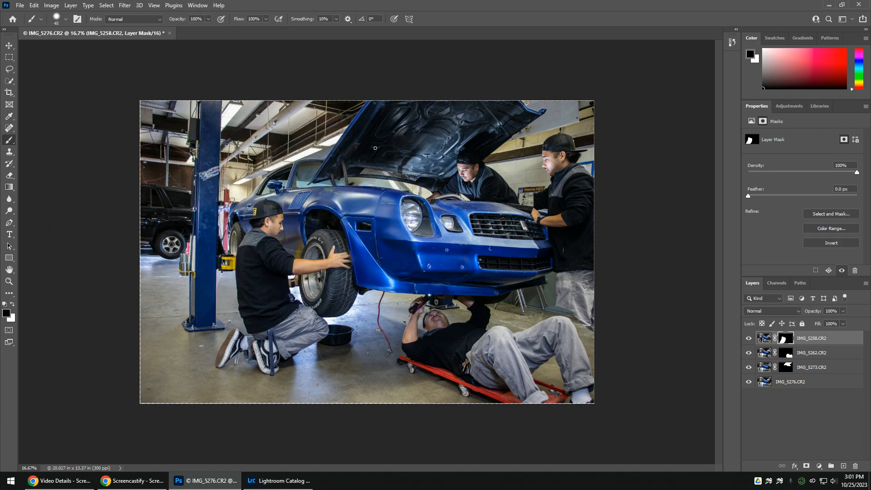
key(x)
- With only IMG_5258.CR2 visible, extend its mask around the fender and down the floor beside the tire using a soft white 275 px brush
drag(749, 353, 757, 401)
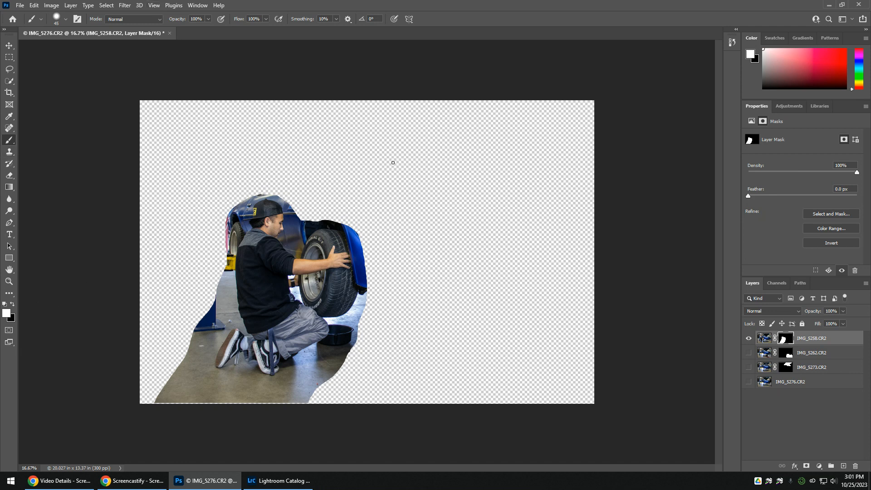
right_click(286, 285)
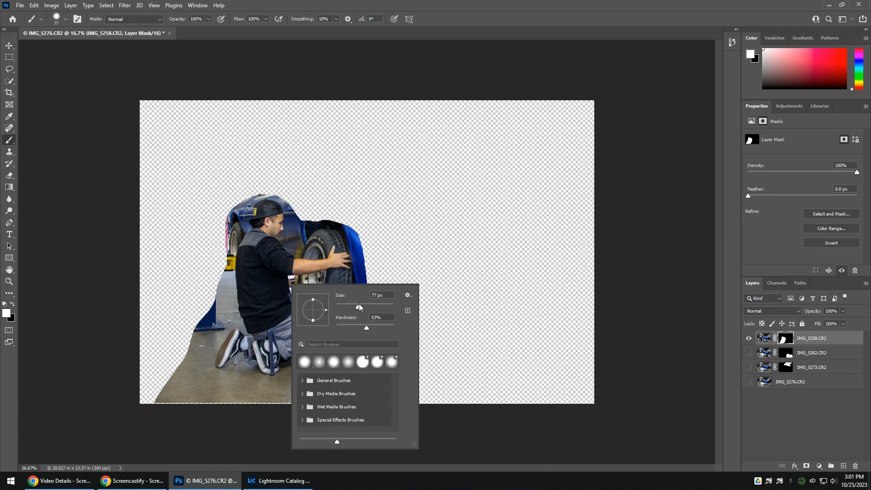
drag(361, 306, 366, 305)
drag(366, 329, 329, 325)
mouse_move(336, 204)
mouse_down()
mouse_move(363, 236)
mouse_move(370, 290)
mouse_move(361, 331)
mouse_move(375, 243)
mouse_move(331, 218)
mouse_move(302, 217)
mouse_move(356, 227)
mouse_move(381, 290)
mouse_move(338, 365)
mouse_move(363, 334)
mouse_move(370, 323)
mouse_move(305, 404)
mouse_move(354, 338)
mouse_move(305, 421)
mouse_up()
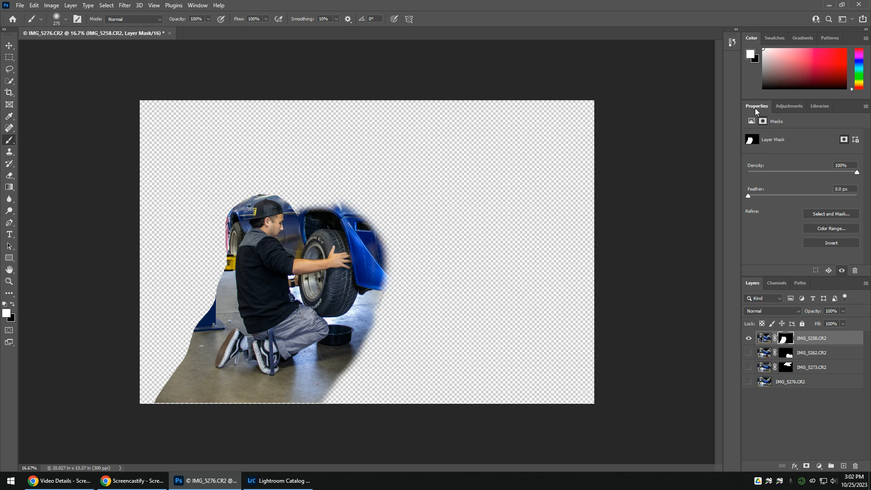
- Feather the layer mask of IMG_5258.CR2 by 31.1 px in the mask properties
click(191, 6)
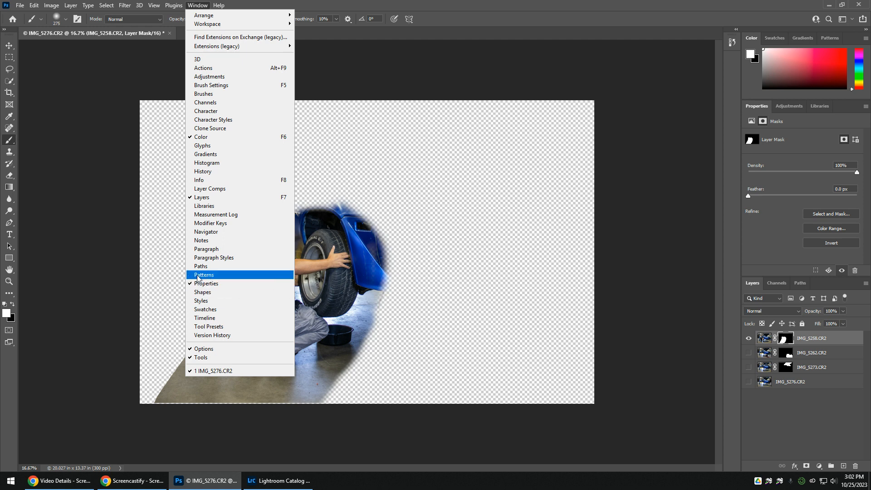
click(758, 103)
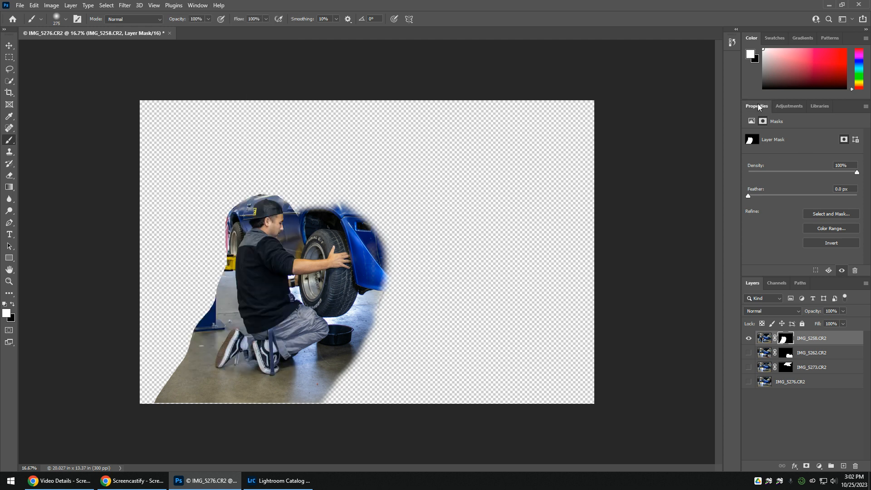
drag(752, 197, 800, 198)
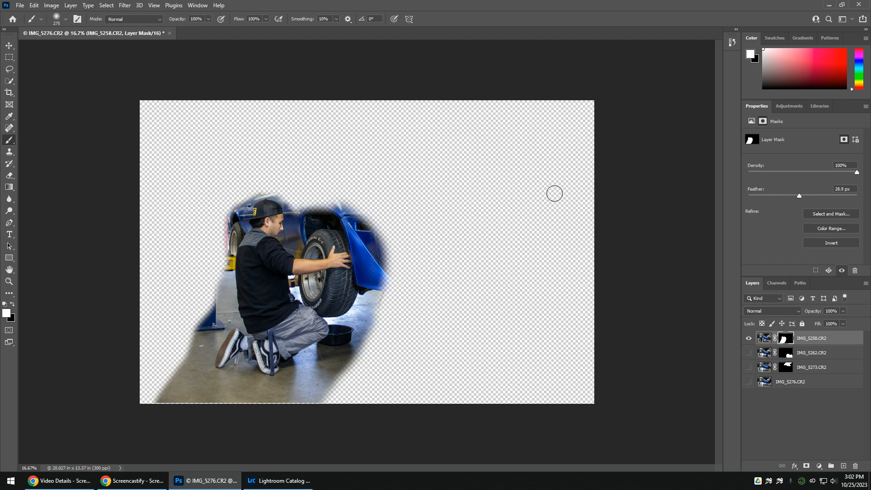
drag(799, 195, 801, 199)
- Show the other three photo layers again, briefly hide IMG_5262.CR2, and leave only IMG_5273.CR2 hidden
click(749, 354)
click(749, 367)
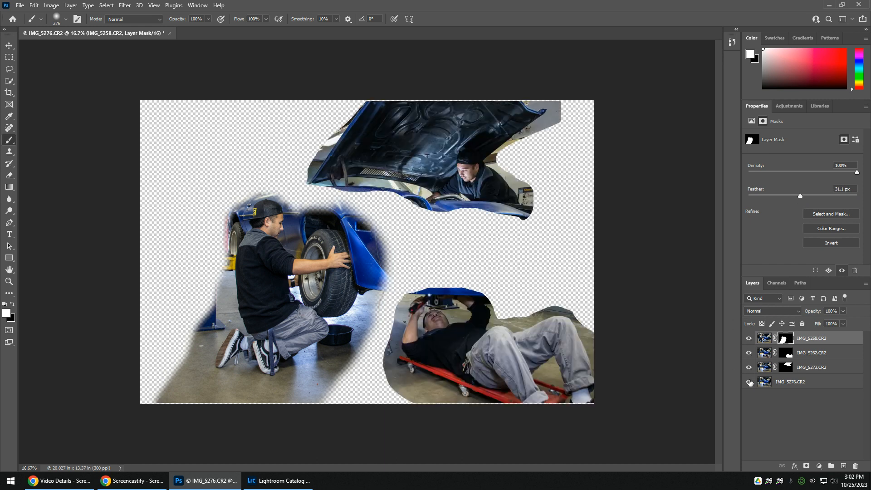
click(749, 382)
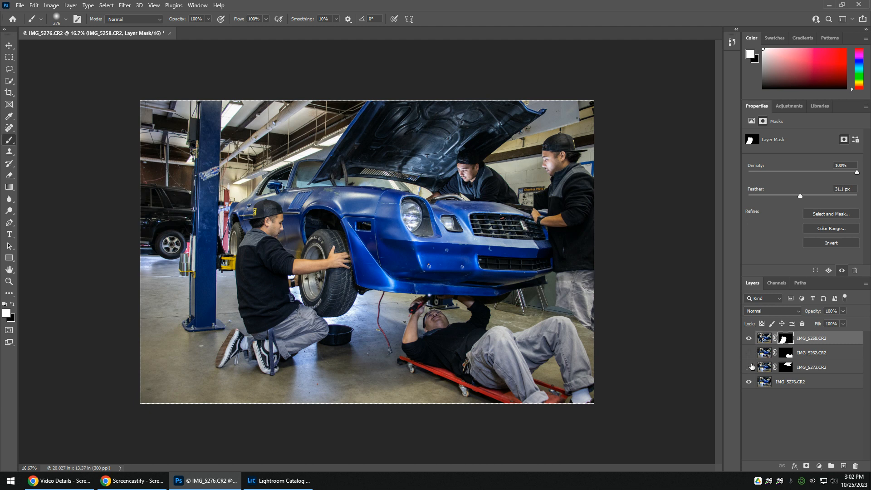
click(749, 367)
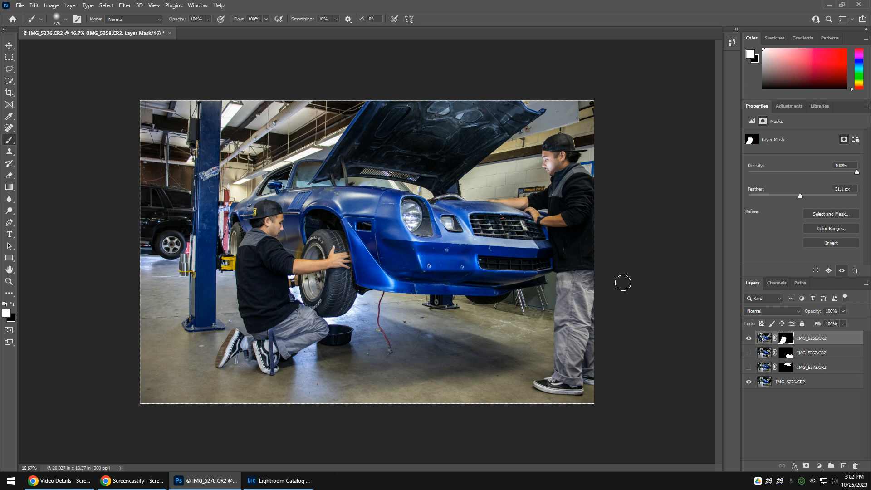
click(749, 352)
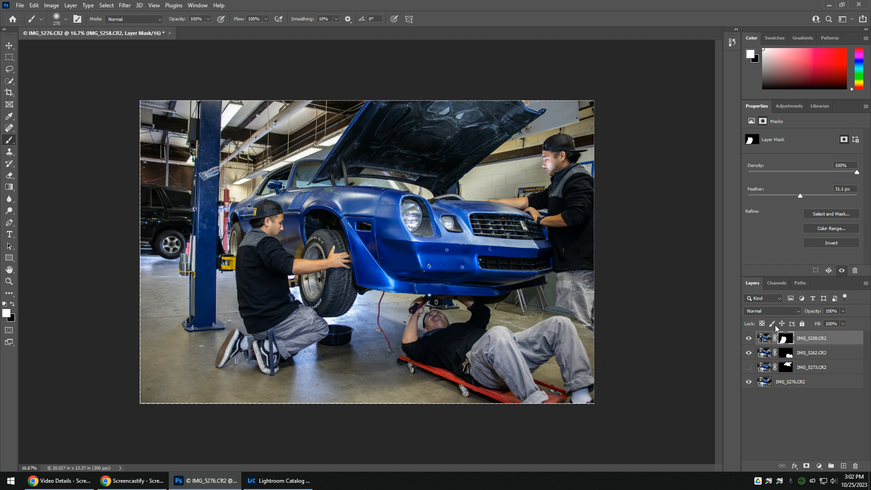
- Try painting black on the image of IMG_5262.CR2 instead of its mask over the reclining man, and undo both strokes
click(788, 353)
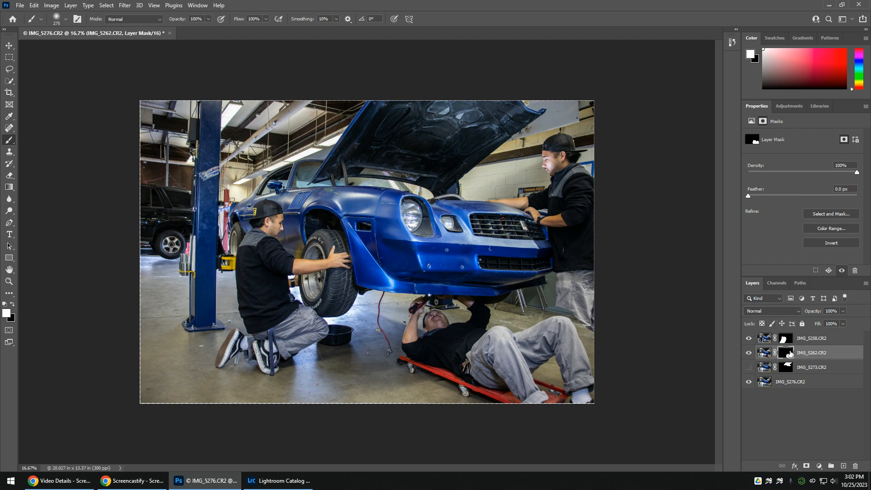
click(763, 354)
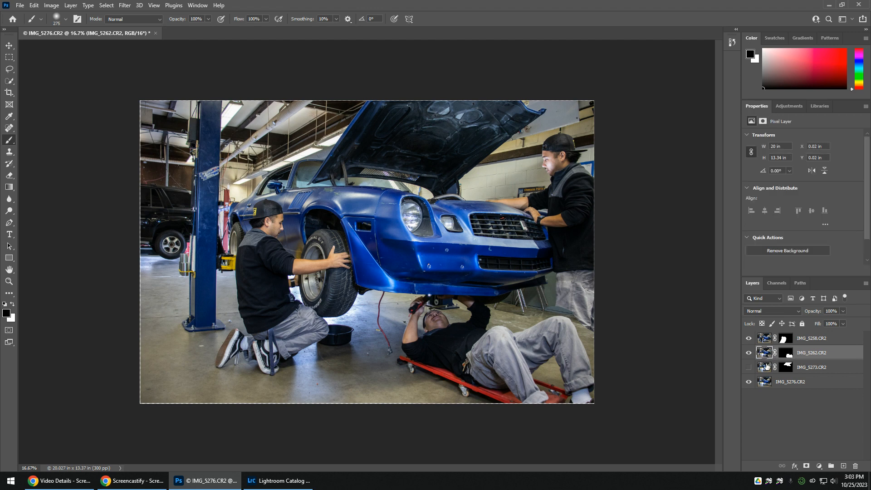
mouse_move(581, 334)
mouse_down()
mouse_move(513, 341)
mouse_move(512, 395)
mouse_move(496, 339)
mouse_up()
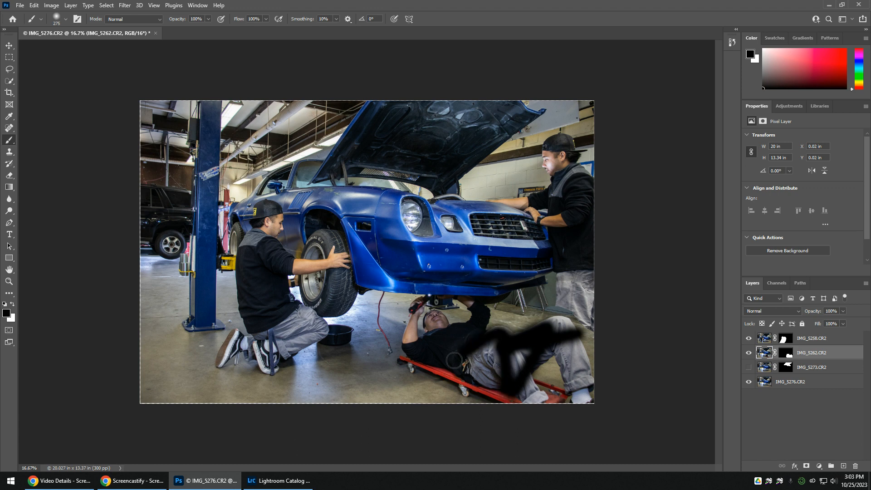
mouse_move(454, 361)
mouse_down()
mouse_move(460, 296)
mouse_move(450, 281)
mouse_move(404, 302)
mouse_up()
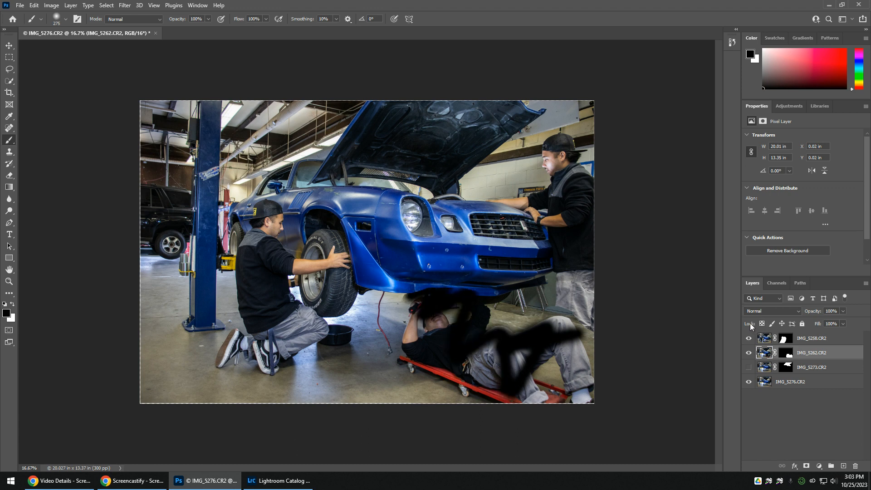
key(ctrl+z)
key(ctrl+z)
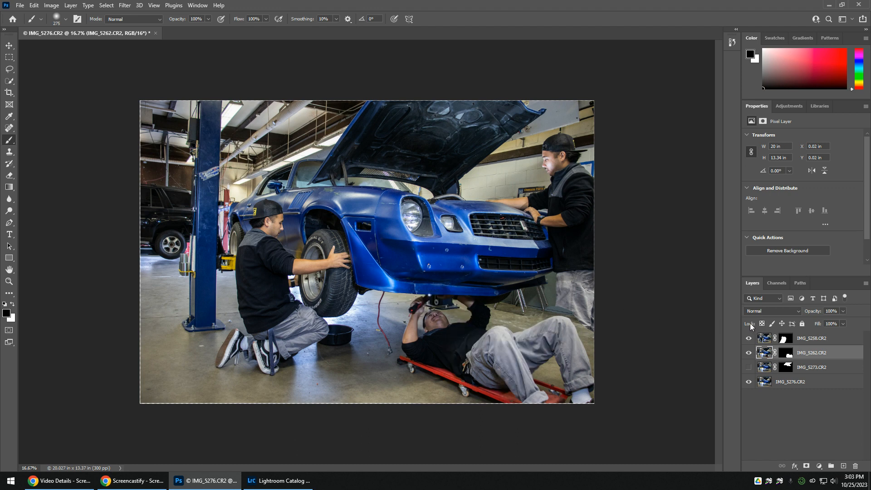
- Target the layer mask of IMG_5262.CR2, and try a white stroke over the standing man's trousers before undoing it
click(787, 354)
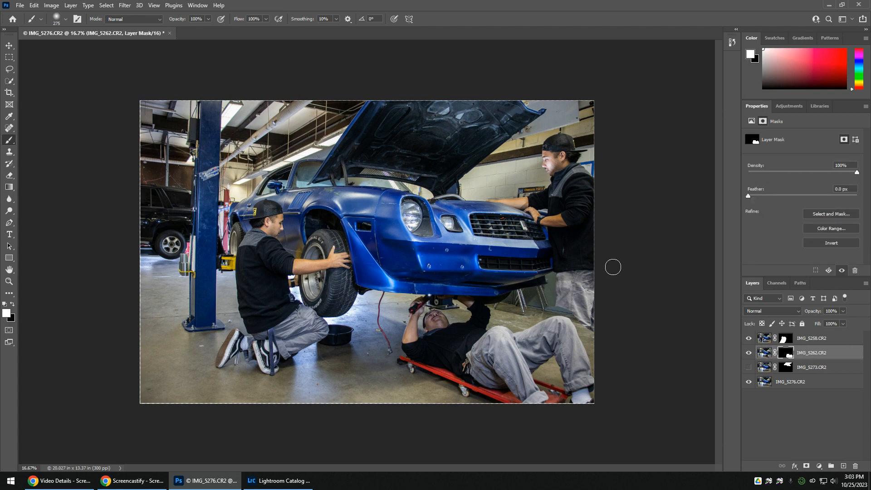
key(ctrl+equal)
key(ctrl+equal)
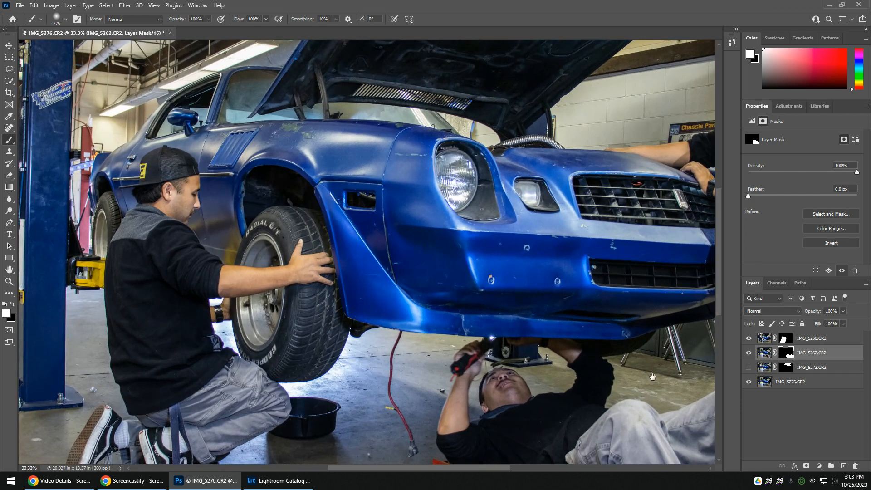
drag(653, 377, 298, 204)
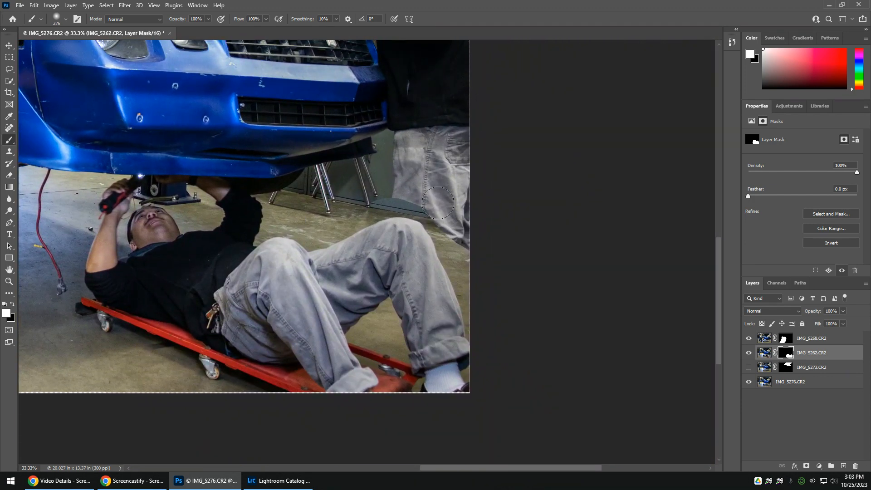
drag(439, 203, 445, 191)
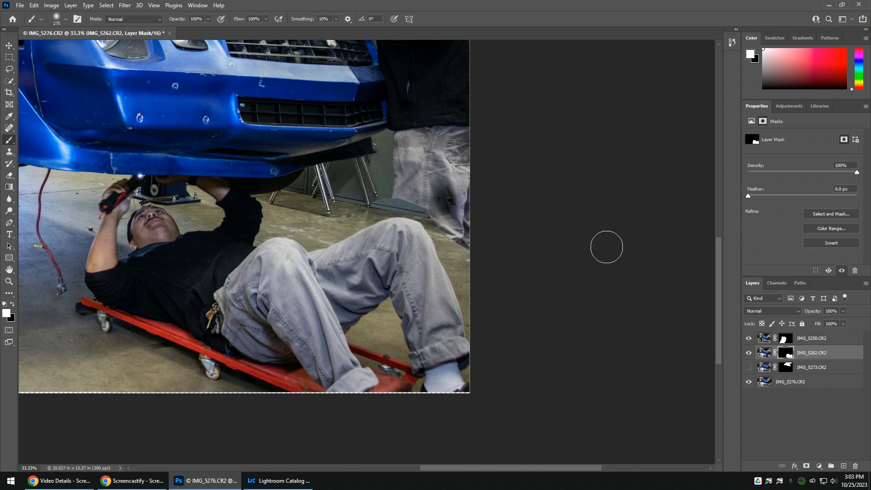
key(ctrl+z)
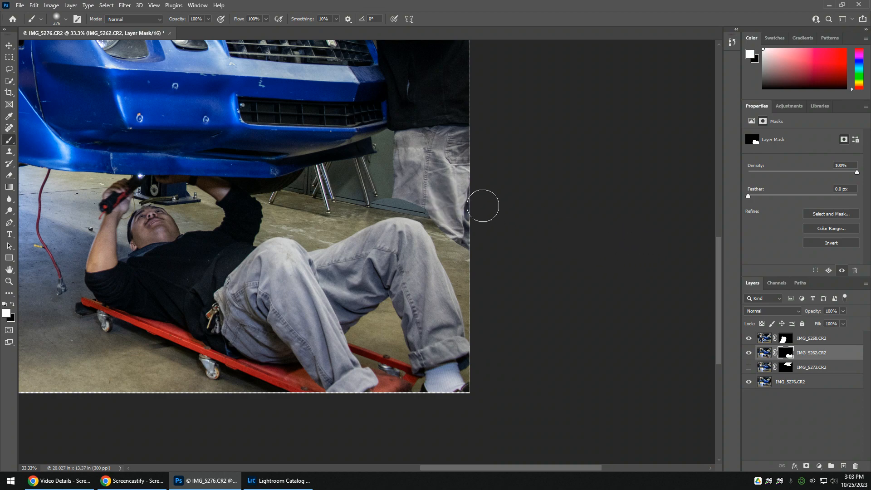
- Paint the IMG_5262.CR2 mask with black to bring back the standing man's lower leg, undoing the last stroke
click(12, 304)
click(12, 304)
click(12, 305)
click(12, 304)
click(13, 305)
key(x)
key(x)
drag(477, 249, 484, 269)
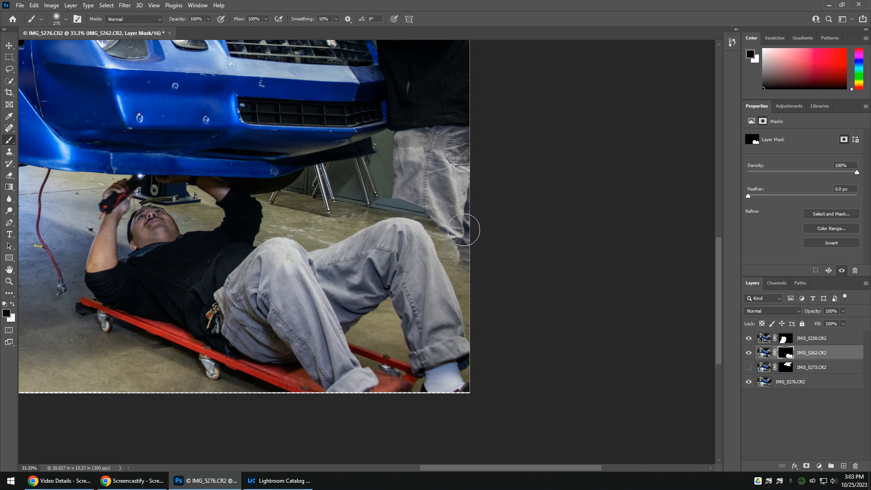
mouse_move(464, 230)
mouse_down()
mouse_move(481, 271)
mouse_move(476, 239)
mouse_move(459, 217)
mouse_move(490, 289)
mouse_up()
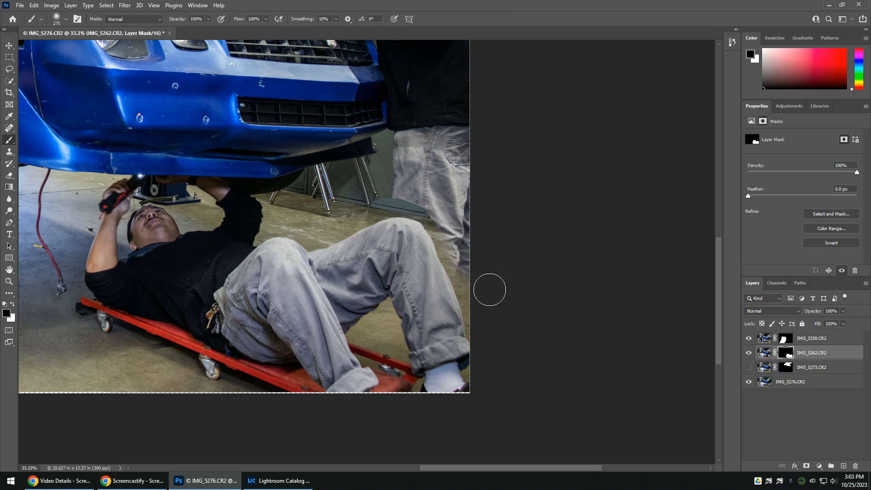
mouse_move(434, 210)
mouse_down()
mouse_move(487, 289)
mouse_move(480, 258)
mouse_move(463, 233)
mouse_move(457, 241)
mouse_move(475, 234)
mouse_move(449, 245)
mouse_move(470, 246)
mouse_move(451, 246)
mouse_move(452, 233)
mouse_move(484, 317)
mouse_up()
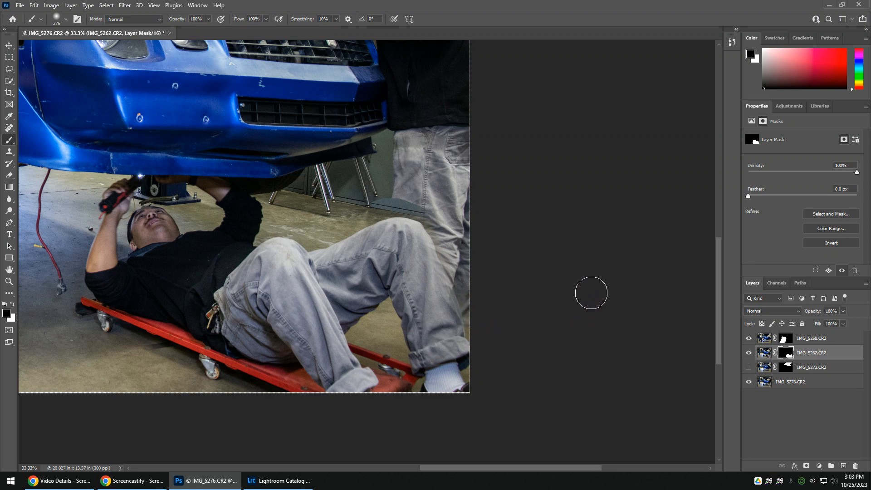
key(ctrl+z)
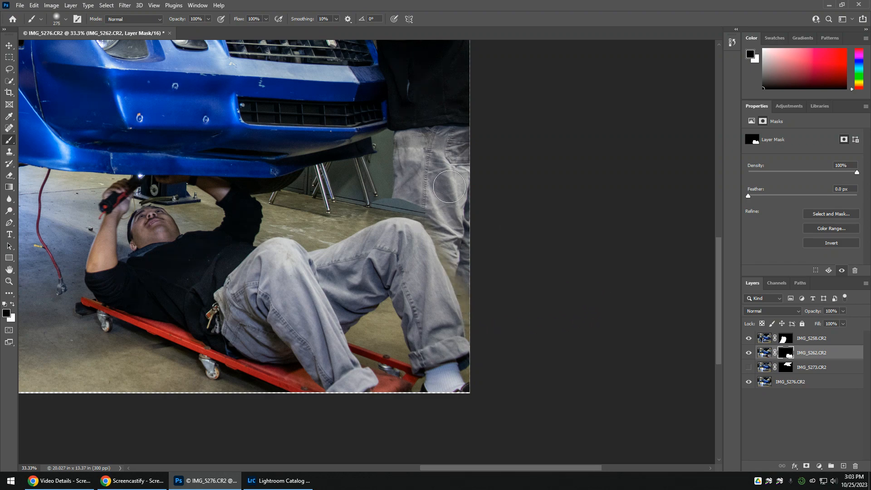
- Set a harder 124 px brush and paint black on the IMG_5262.CR2 mask along the standing man's leg and above the raised knee
right_click(450, 186)
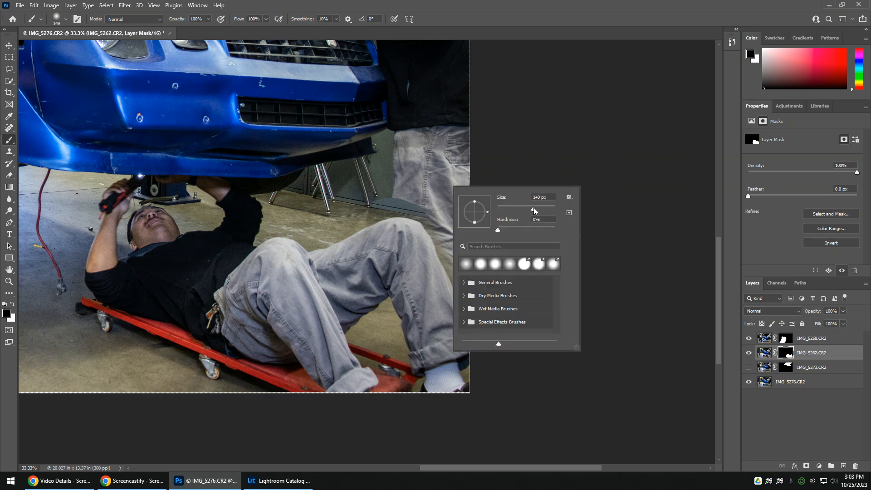
drag(534, 208, 530, 208)
drag(542, 230, 540, 230)
click(434, 209)
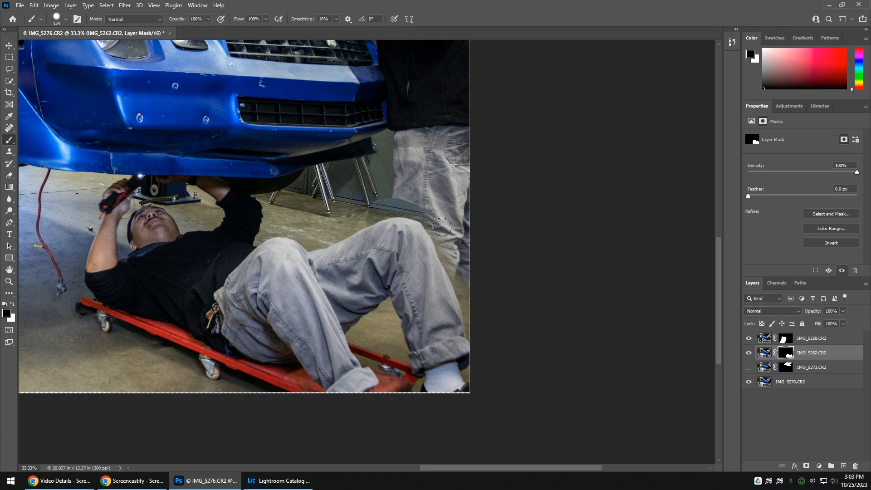
mouse_move(451, 262)
mouse_down()
mouse_move(460, 277)
mouse_move(453, 227)
mouse_move(454, 291)
mouse_move(475, 333)
mouse_up()
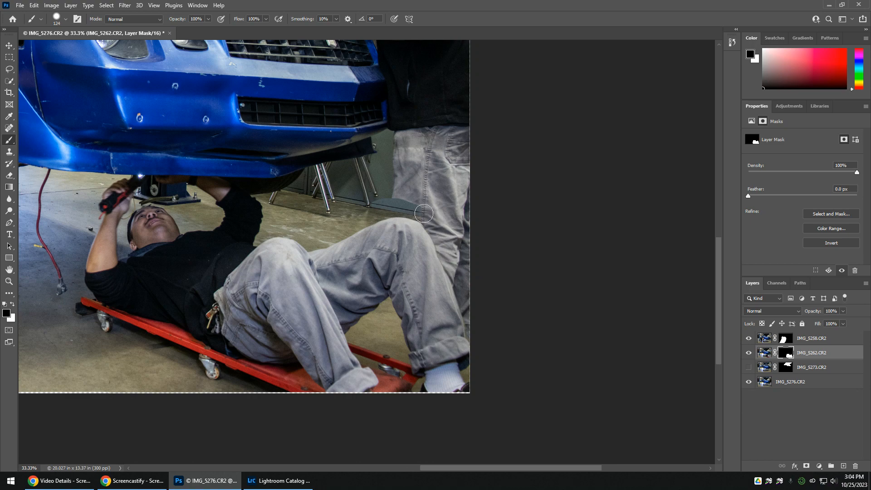
drag(424, 216, 369, 207)
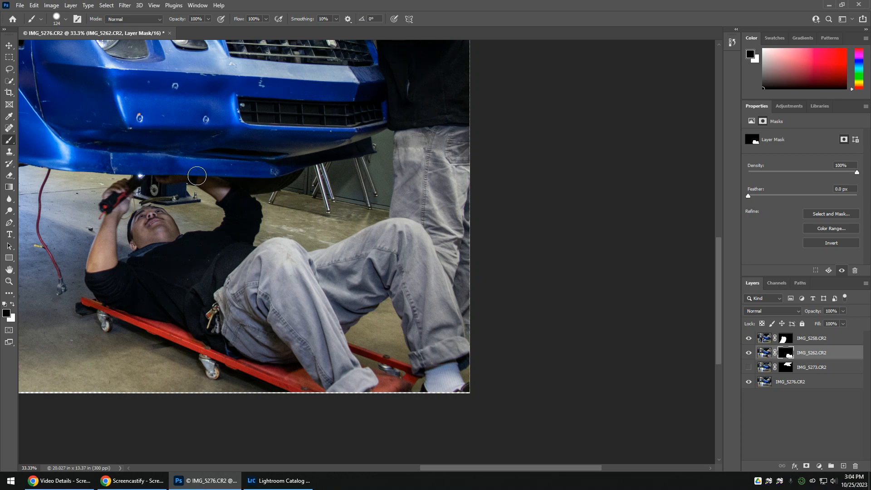
- With a black 45 px brush, remove the stray patches above the reclining man's legs from the IMG_5262.CR2 mask
key(ctrl+plus)
key(bracketleft)
key(bracketleft)
key(bracketleft)
key(bracketleft)
key(bracketleft)
key(bracketleft)
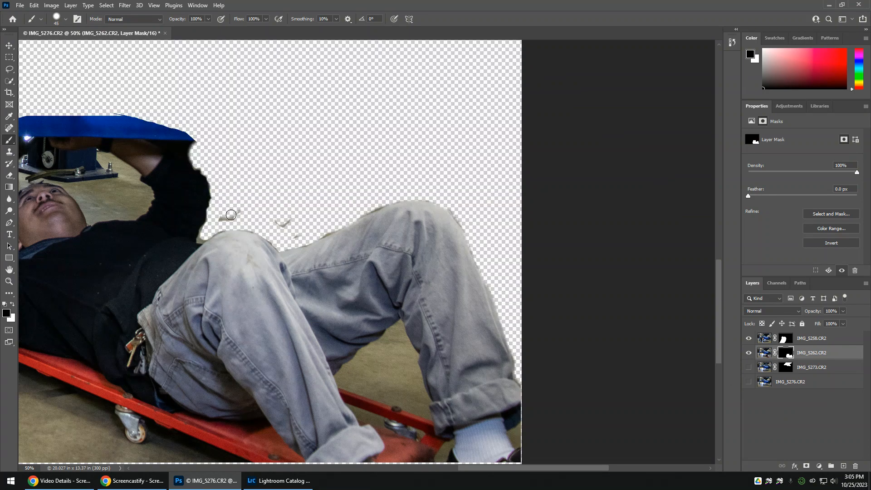
mouse_move(224, 217)
mouse_down()
mouse_move(242, 215)
mouse_move(236, 204)
mouse_move(219, 223)
mouse_move(239, 209)
mouse_move(288, 206)
mouse_move(277, 223)
mouse_up()
drag(301, 233, 290, 241)
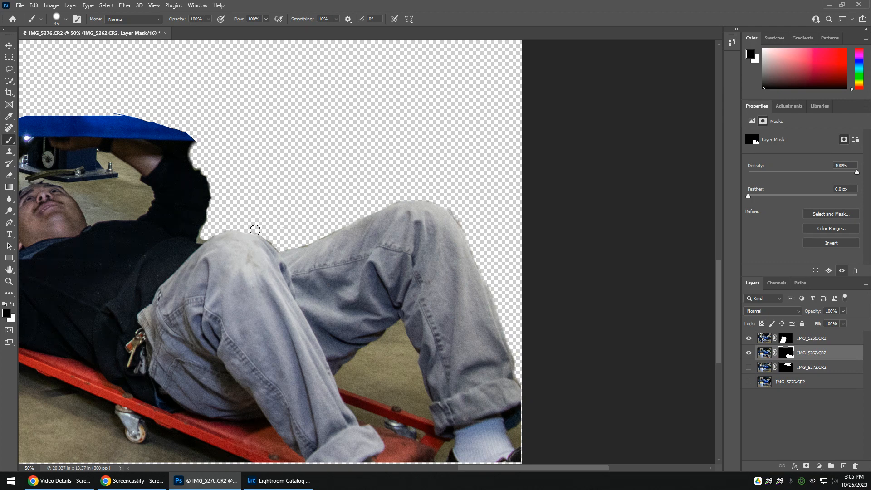
- Undo the last two mask strokes and show the IMG_5276.CR2 and IMG_5273.CR2 layers
key(ctrl+z)
key(ctrl+z)
click(749, 382)
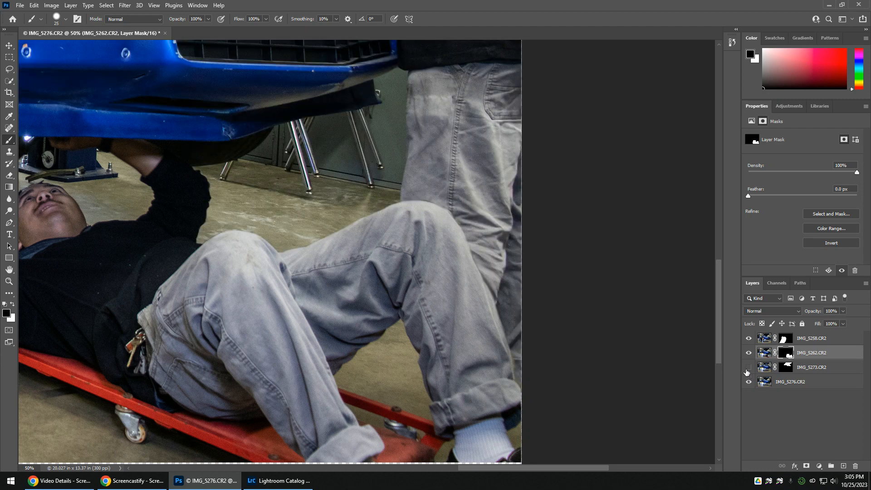
key(ctrl+minus)
key(ctrl+minus)
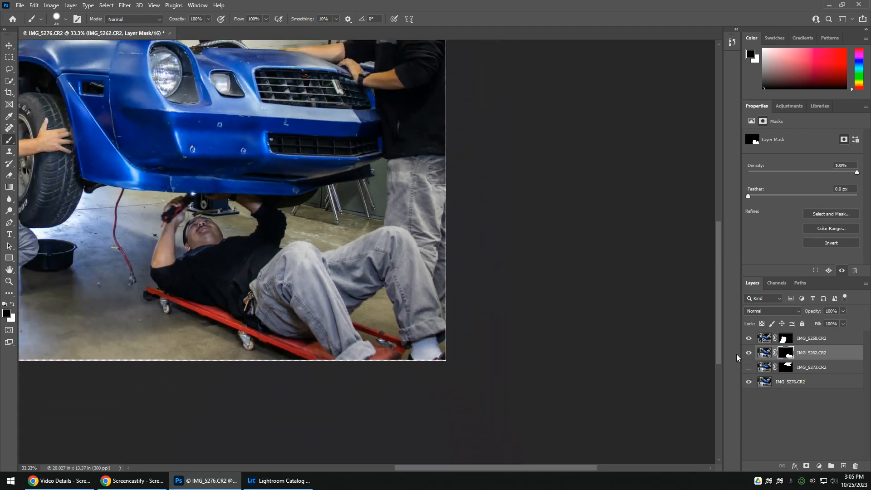
key(ctrl+0)
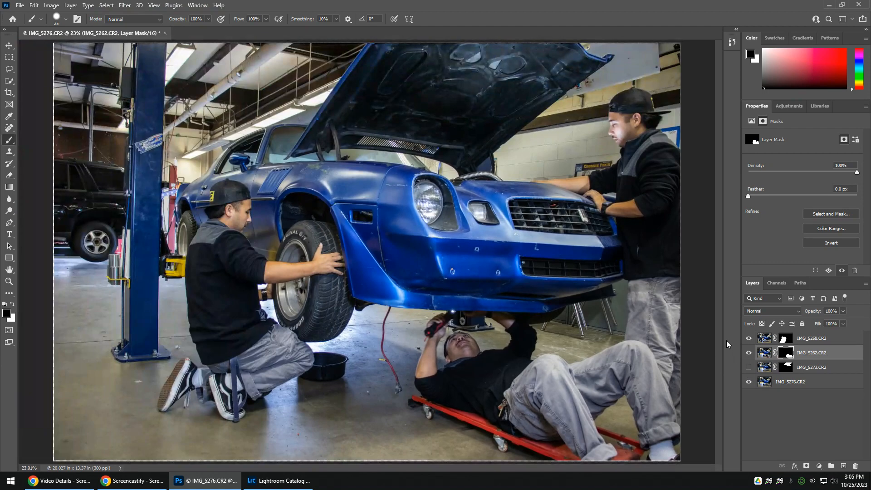
click(748, 368)
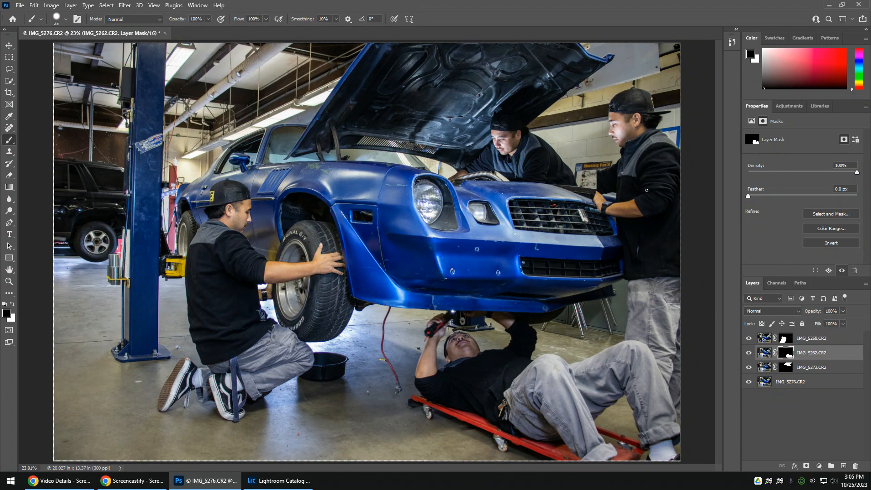
- Paint the IMG_5273.CR2 mask with a black 90 px brush to bring back the standing man's outstretched forearm over the hood
key(ctrl+plus)
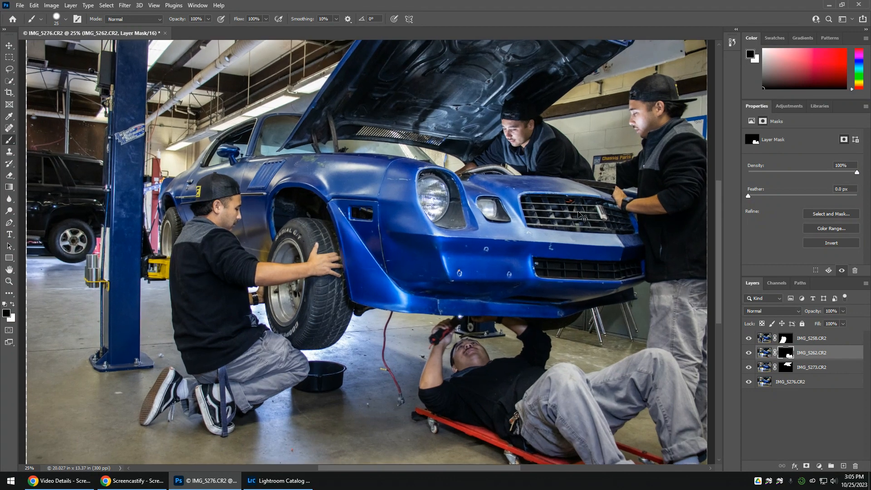
key(ctrl+plus)
drag(606, 184, 349, 302)
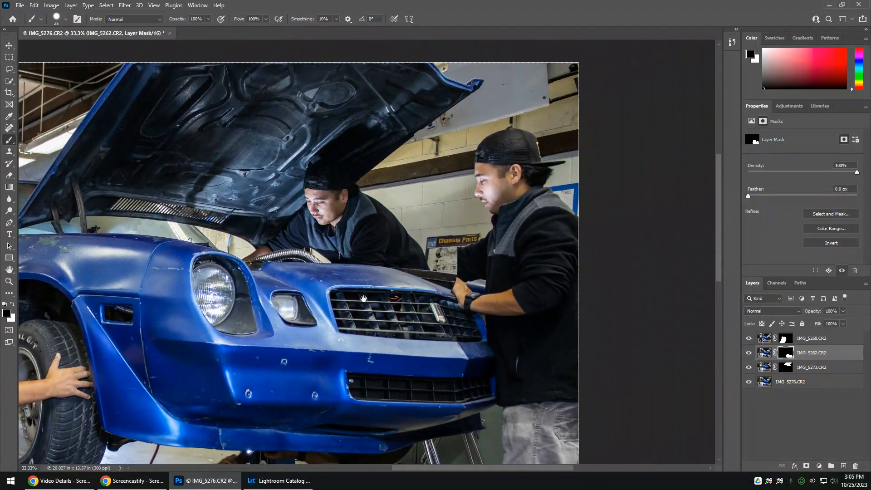
click(786, 368)
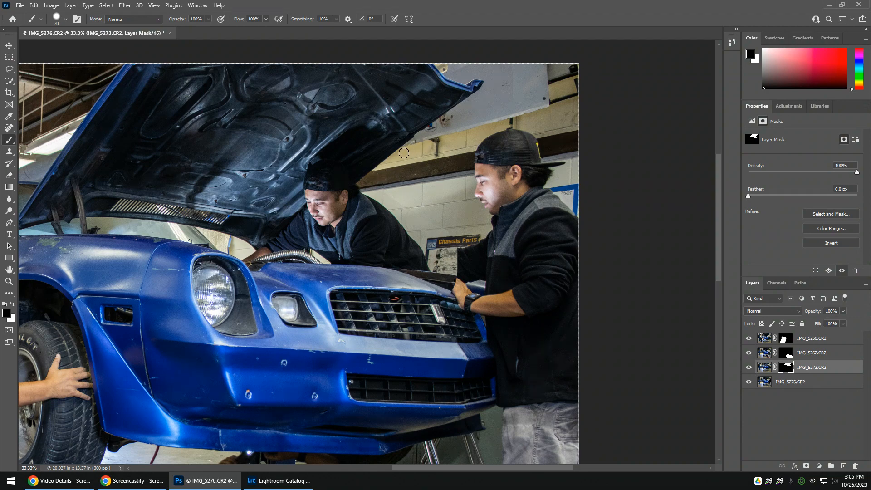
key(bracketright)
key(bracketright)
mouse_move(456, 247)
mouse_down()
mouse_move(448, 293)
mouse_move(459, 261)
mouse_move(445, 290)
mouse_move(438, 264)
mouse_move(430, 283)
mouse_move(429, 267)
mouse_move(425, 277)
mouse_move(425, 259)
mouse_move(376, 274)
mouse_up()
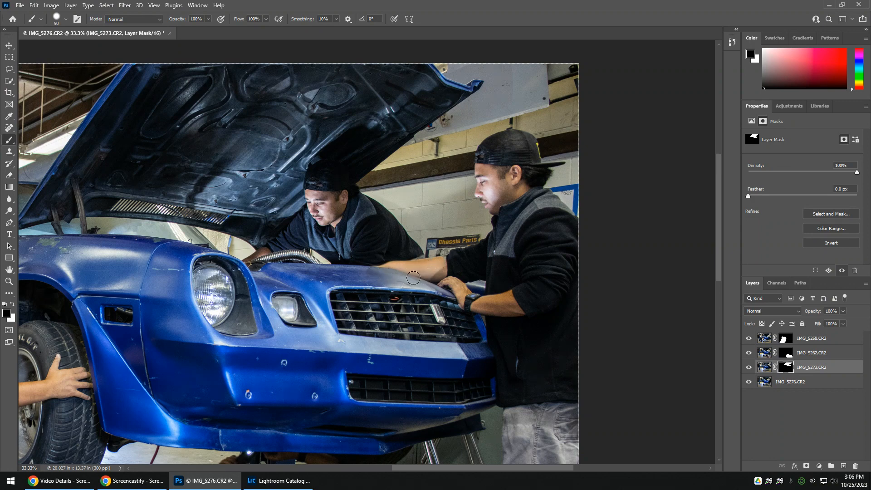
- Touch up the IMG_5273.CR2 mask in white at the standing man's sleeve edge and in black around the Chassis Parts poster
key(x)
scroll(422, 256, up, 2)
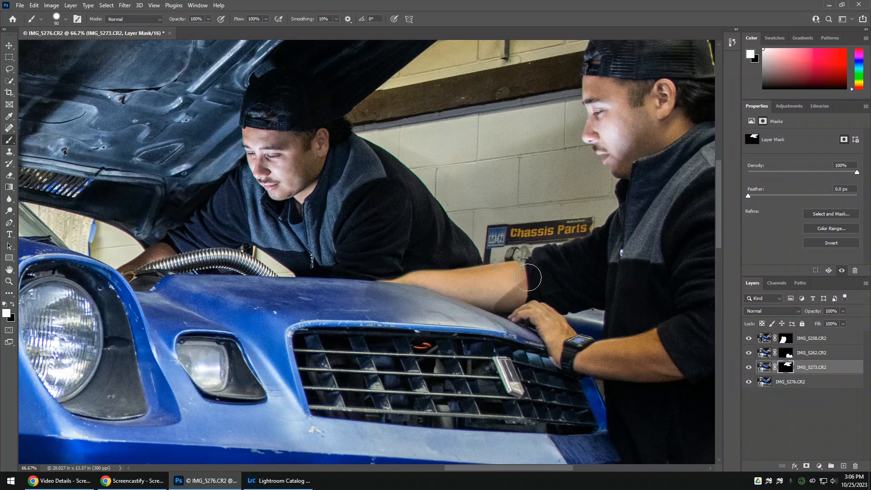
click(528, 274)
key(x)
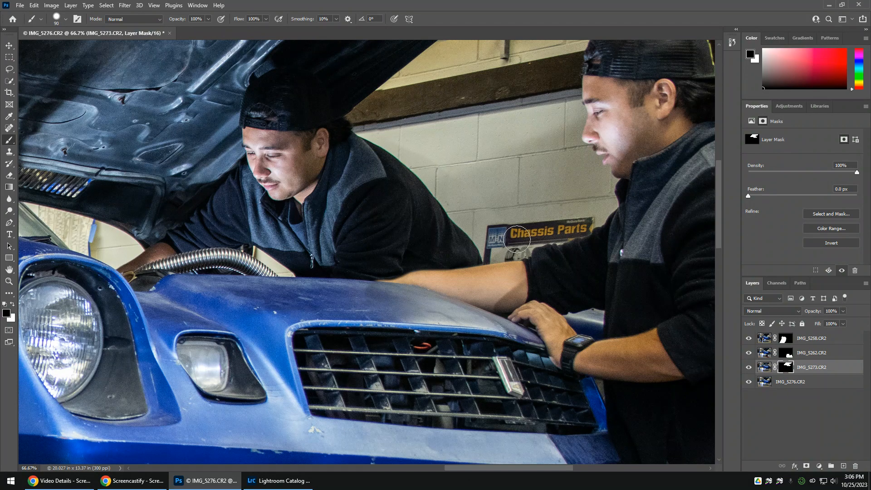
mouse_move(501, 229)
mouse_down()
mouse_move(493, 229)
mouse_move(504, 245)
mouse_move(487, 233)
mouse_move(496, 256)
mouse_up()
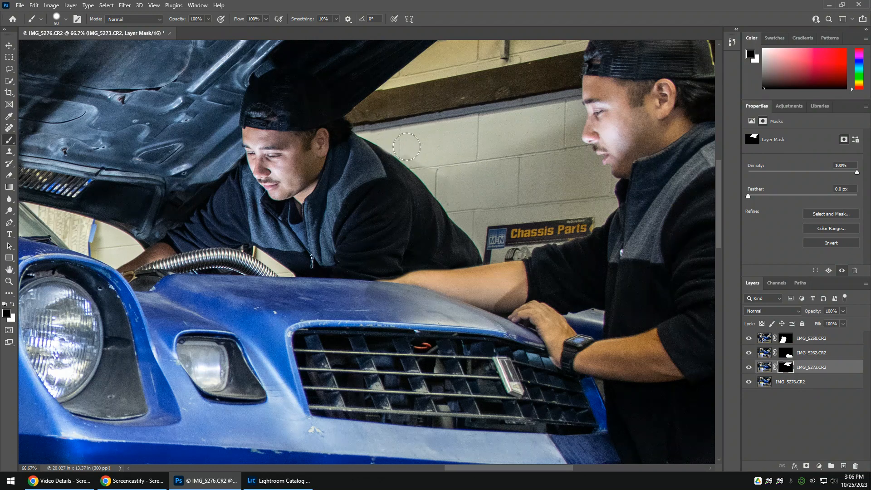
- Undo the last mask stroke, and try a black stroke on the wall beside the leaning man's shoulder before undoing it
key(ctrl+z)
drag(396, 140, 425, 162)
key(ctrl+z)
- Reduce the brush to 45 px for the IMG_5273.CR2 mask and review the blend around the hood and grille
key(bracketleft)
key(bracketleft)
key(bracketleft)
key(bracketleft)
key(bracketleft)
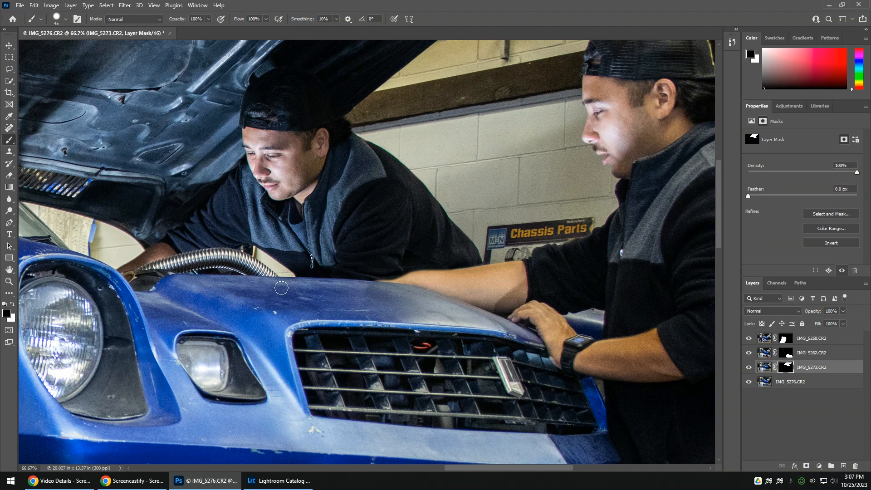
drag(284, 352, 286, 233)
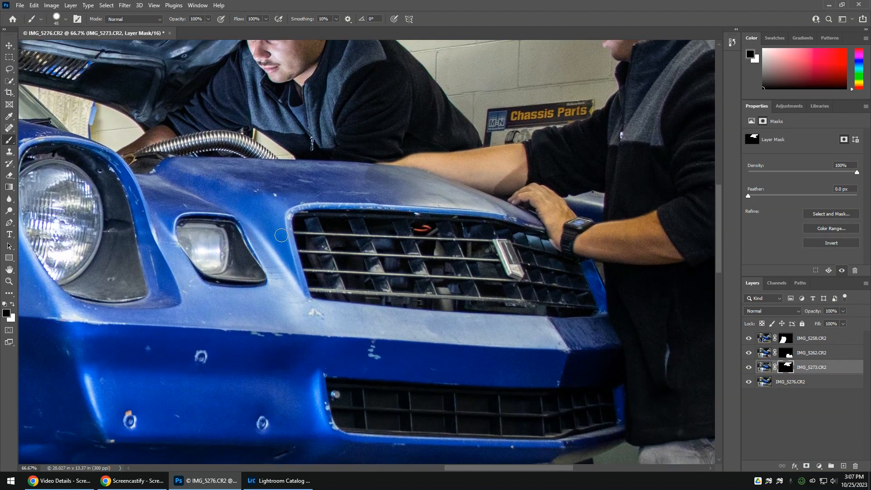
key(ctrl+minus)
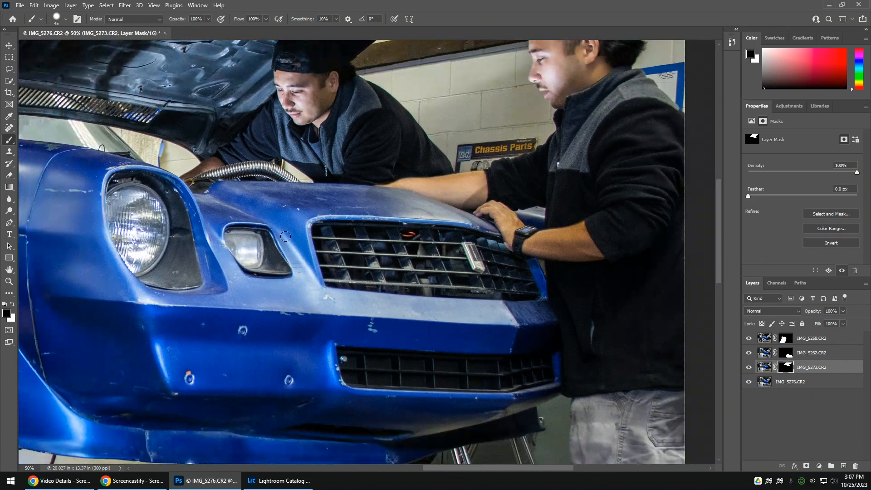
key(ctrl+minus)
key(ctrl+minus)
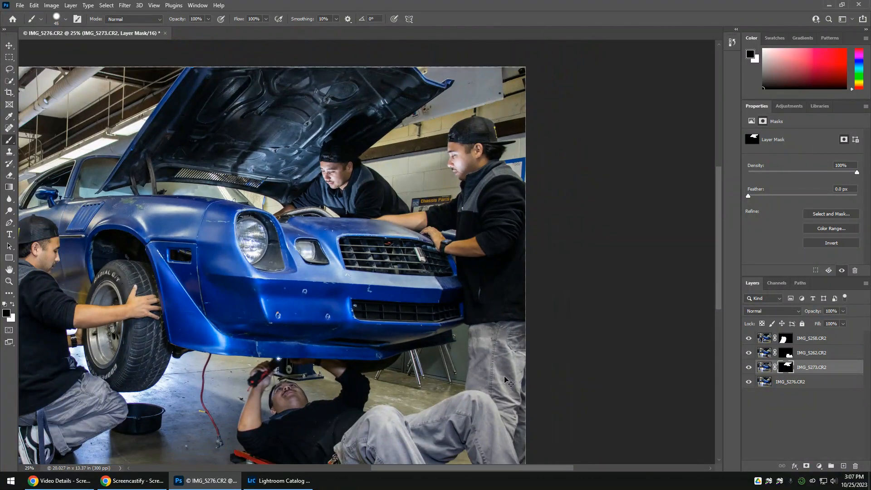
- Inspect the masked IMG_5258.CR2 and IMG_5262.CR2 layers separately by hiding the other layers of the composite
key(ctrl+minus)
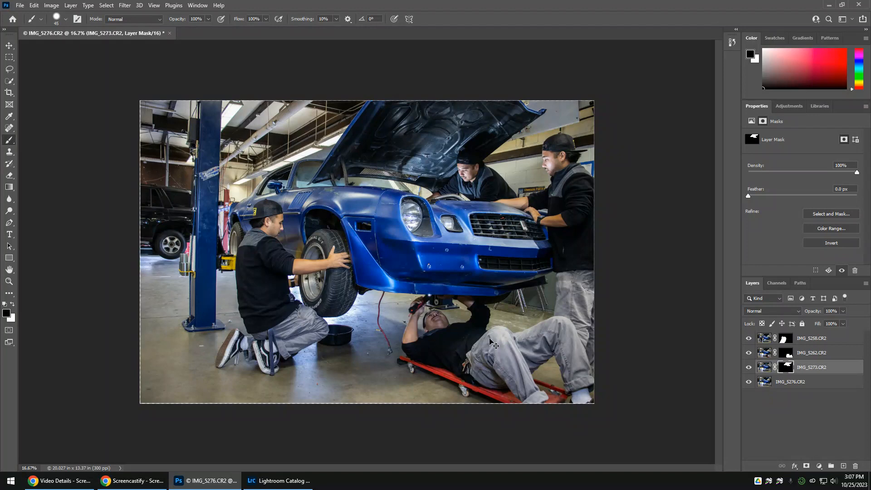
key(ctrl+plus)
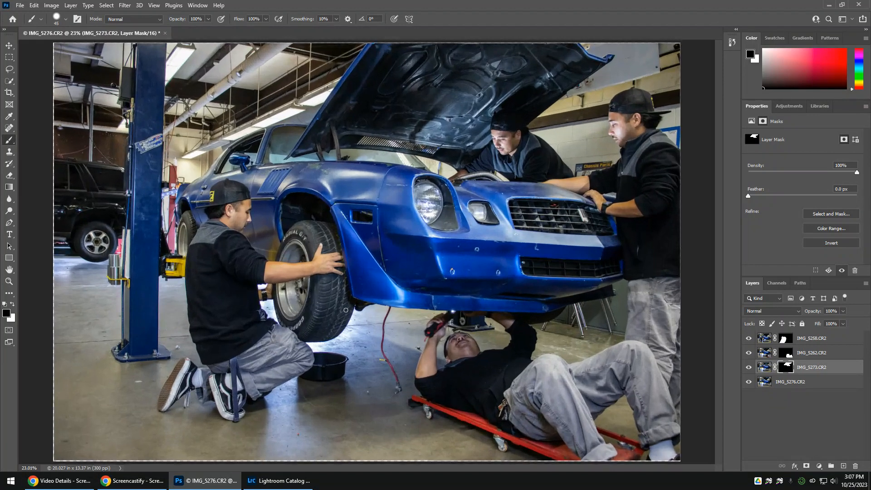
click(749, 352)
click(748, 368)
click(749, 382)
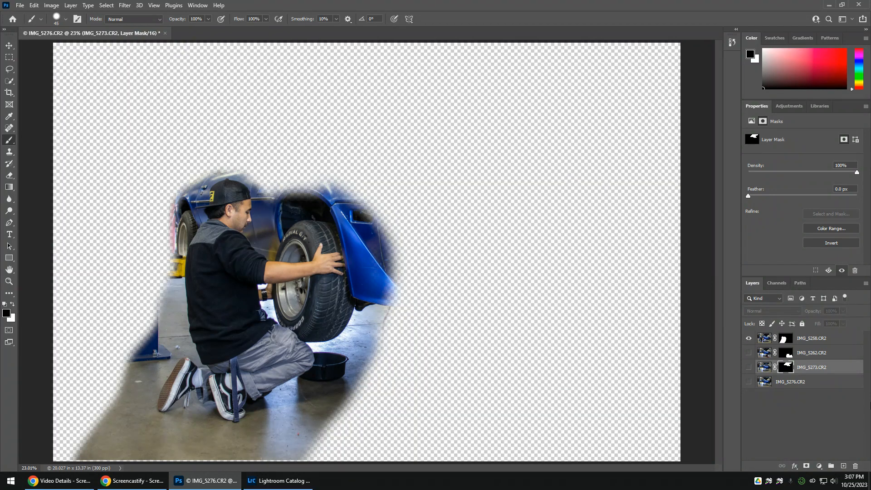
click(749, 339)
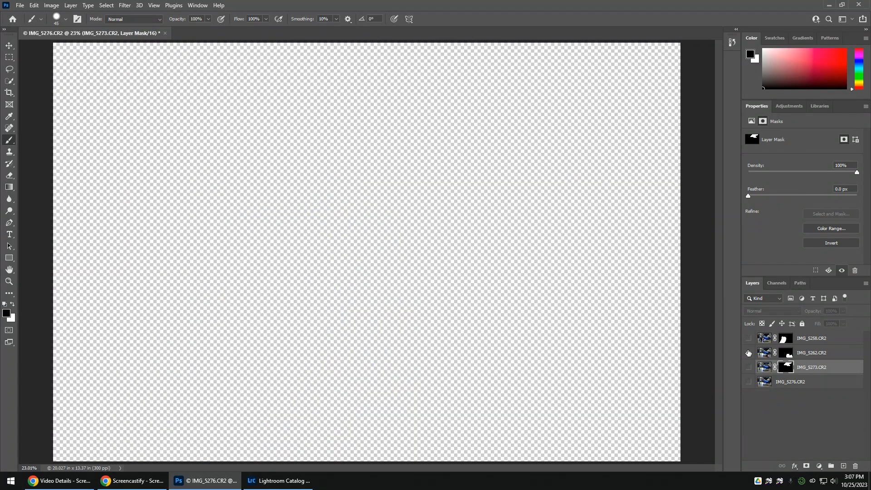
click(749, 352)
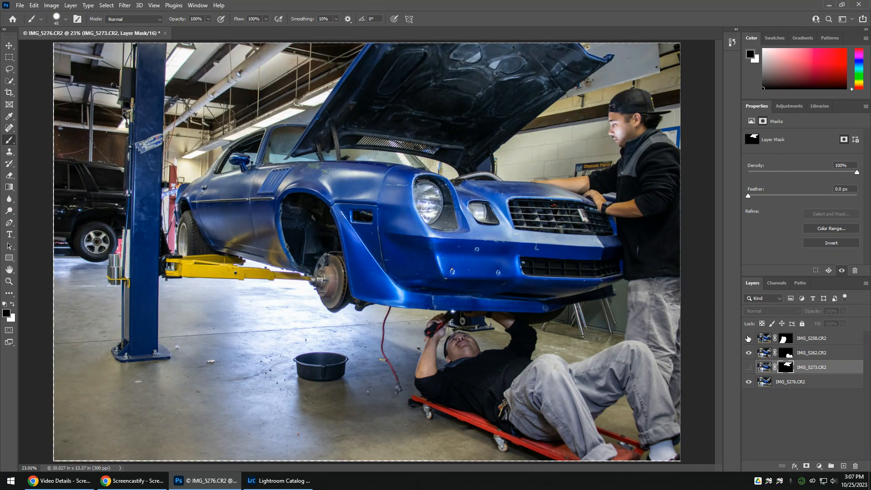
- Compare the composite with the IMG_5262.CR2 and IMG_5273.CR2 layers shown and hidden over the IMG_5276.CR2 base
click(748, 351)
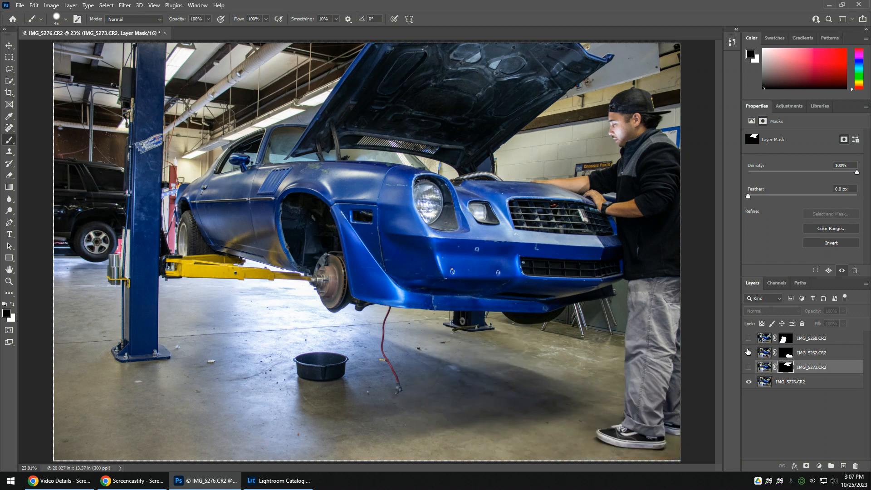
click(748, 352)
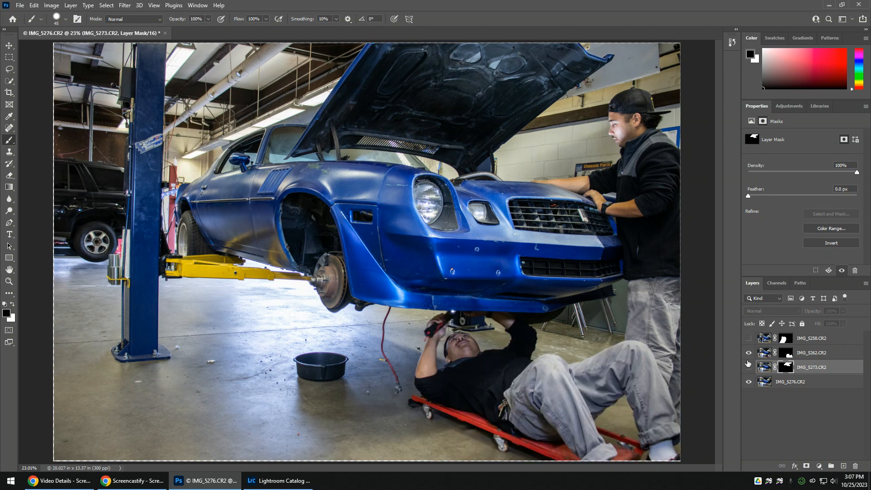
click(749, 368)
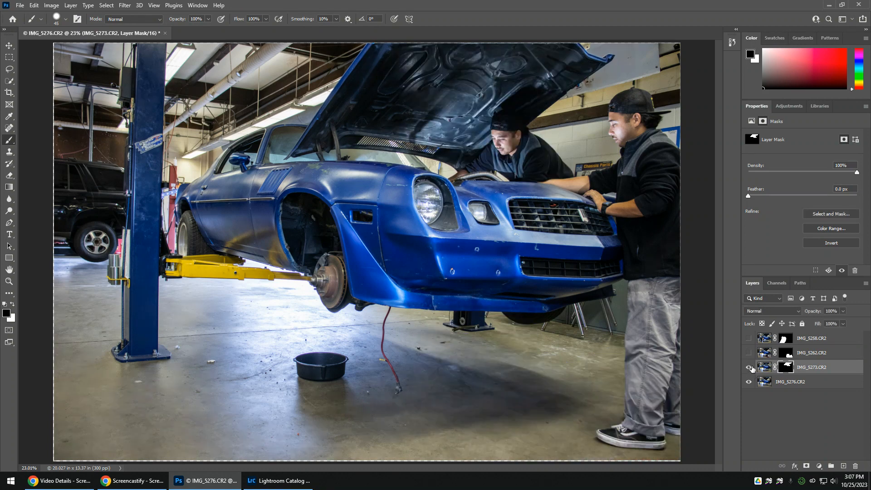
click(751, 368)
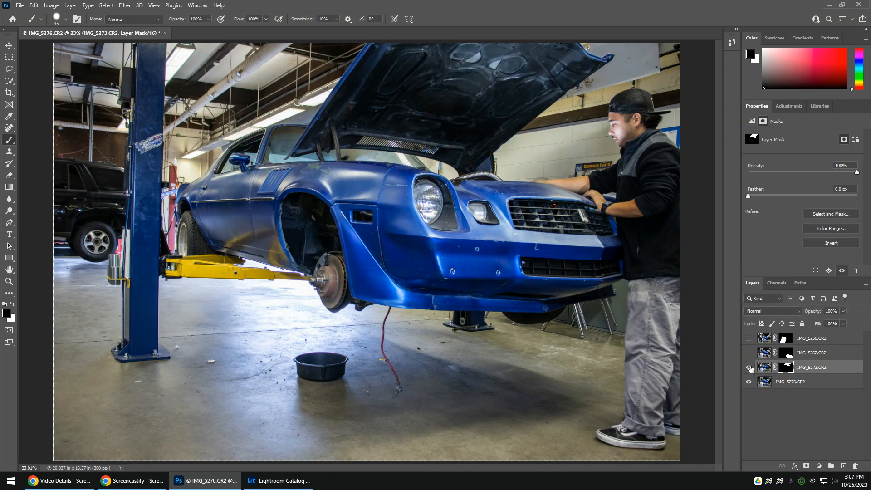
click(750, 368)
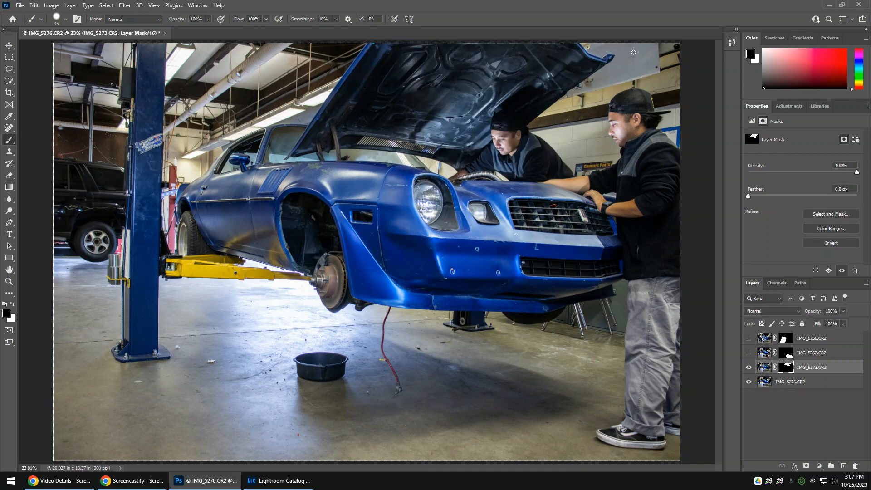
- Set the mask brush size to 168 px and make the IMG_5262.CR2 and IMG_5258.CR2 layers visible again
key(bracketright)
key(bracketright)
key(bracketright)
right_click(596, 90)
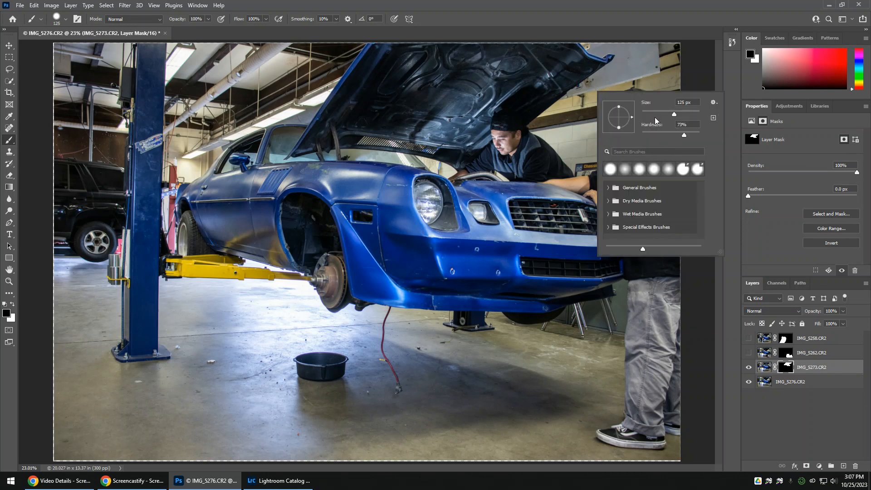
drag(596, 137, 595, 136)
key(Return)
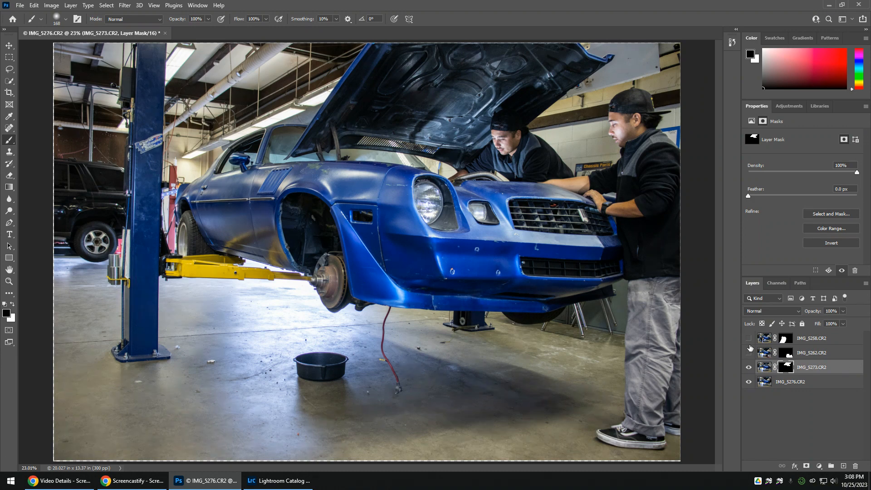
click(749, 359)
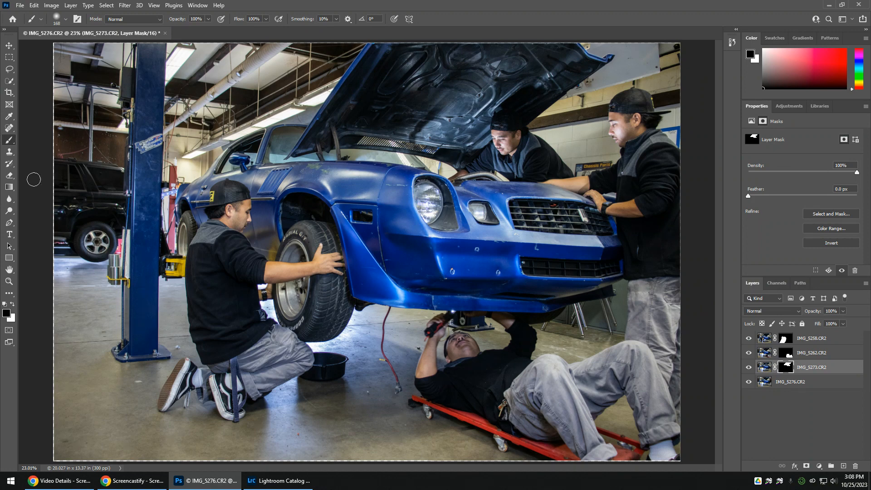
- Save the layered composite and switch to Lightroom Classic
click(19, 5)
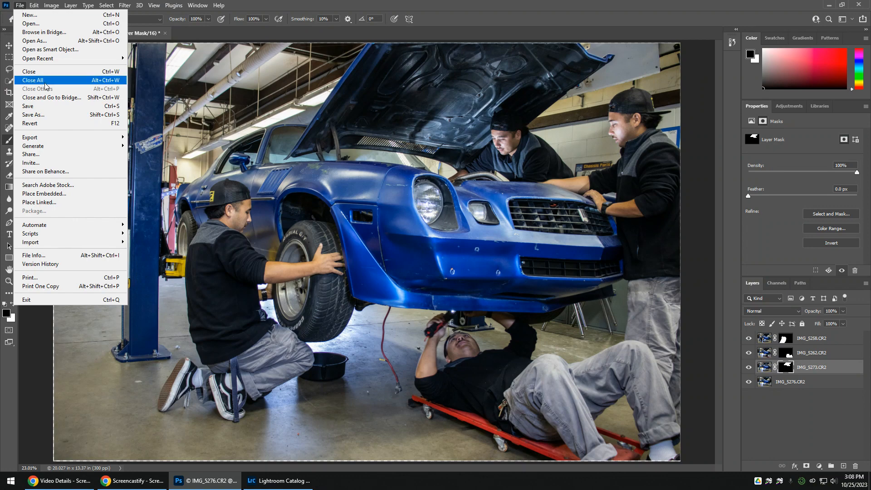
click(39, 108)
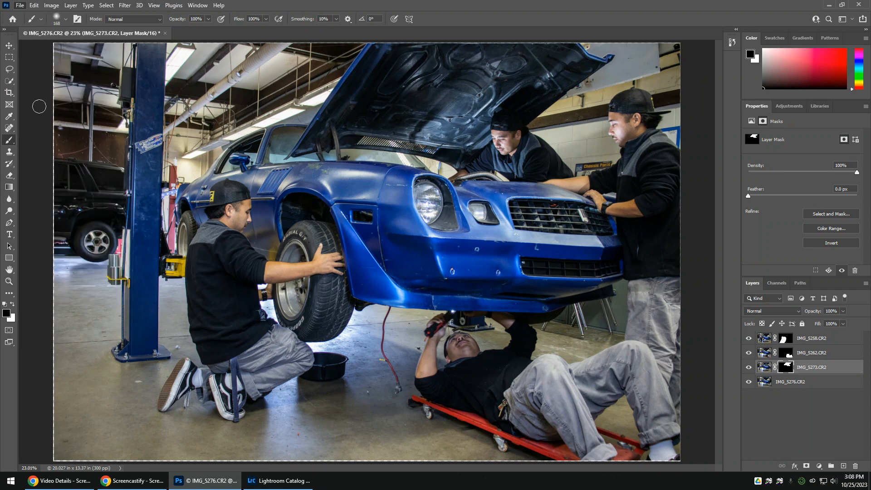
click(265, 482)
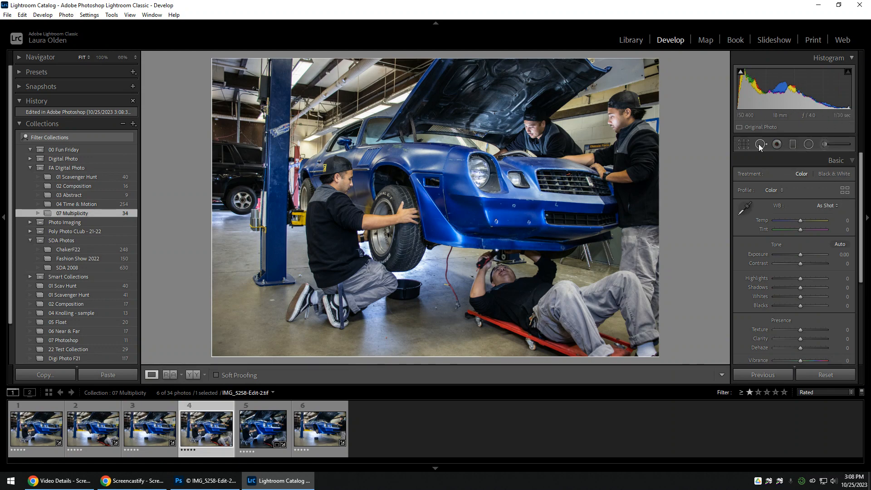
- Straighten IMG_5258-Edit-2.tif to an angle of -0.80 and set a 4 x 5 / 8 x 10 crop that includes the standing man
click(743, 144)
drag(702, 164, 697, 169)
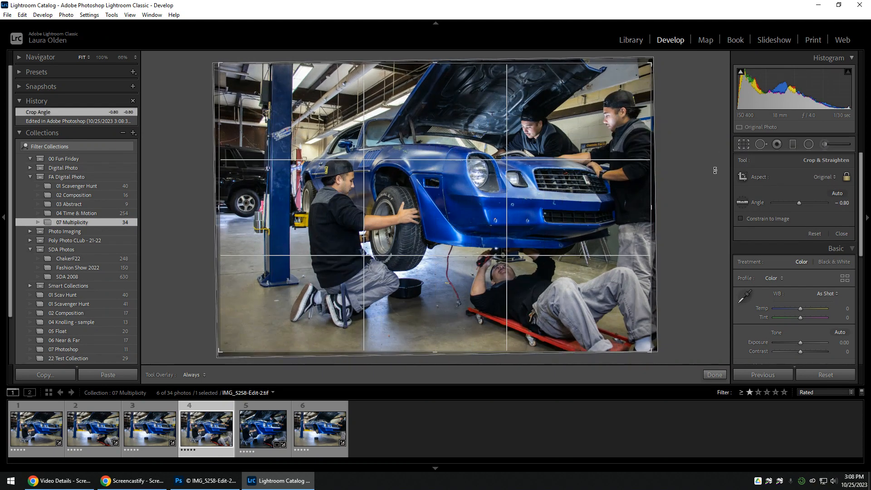
click(819, 177)
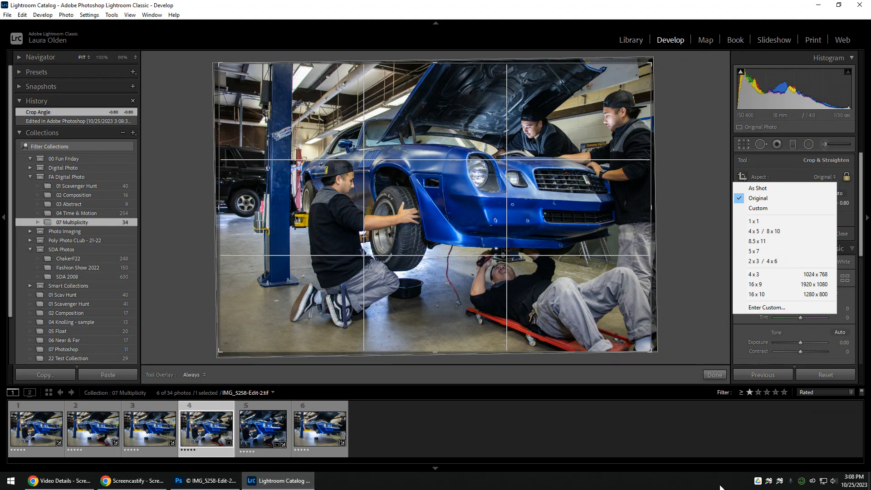
click(760, 232)
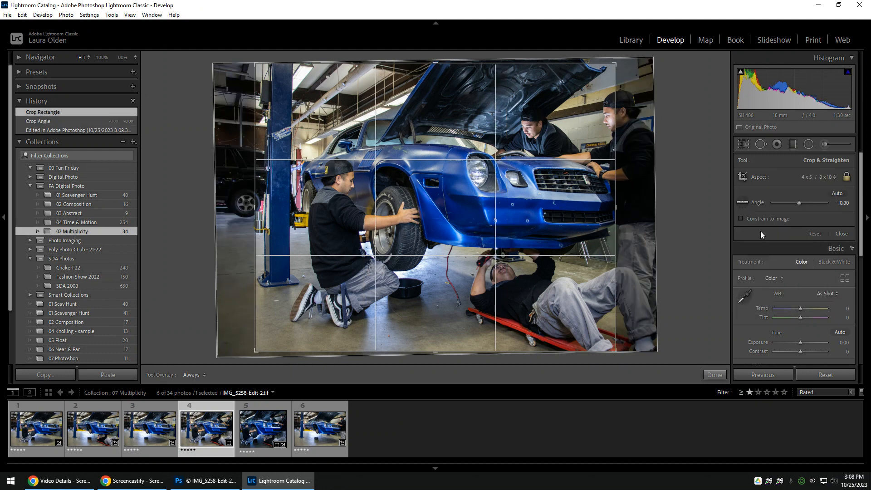
drag(557, 212, 509, 201)
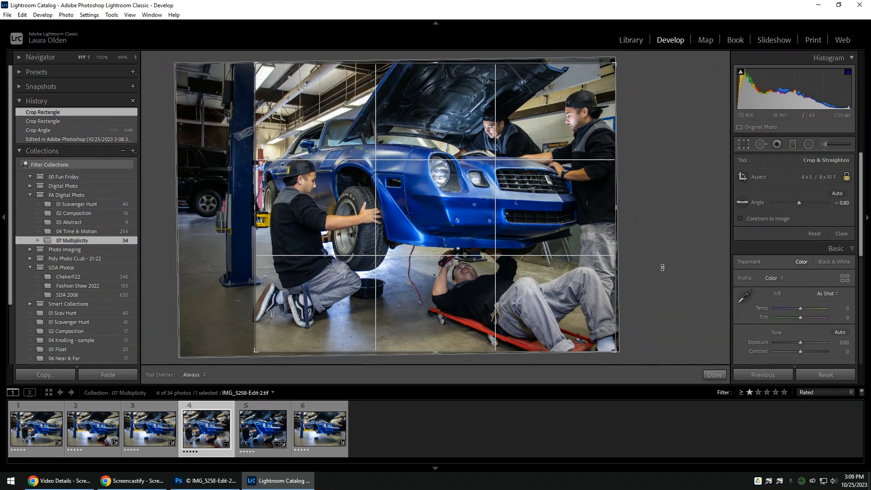
- Change the crop ratio to 5 x 7, enlarge the frame to nearly full height around all four men, and apply it
click(833, 181)
click(776, 251)
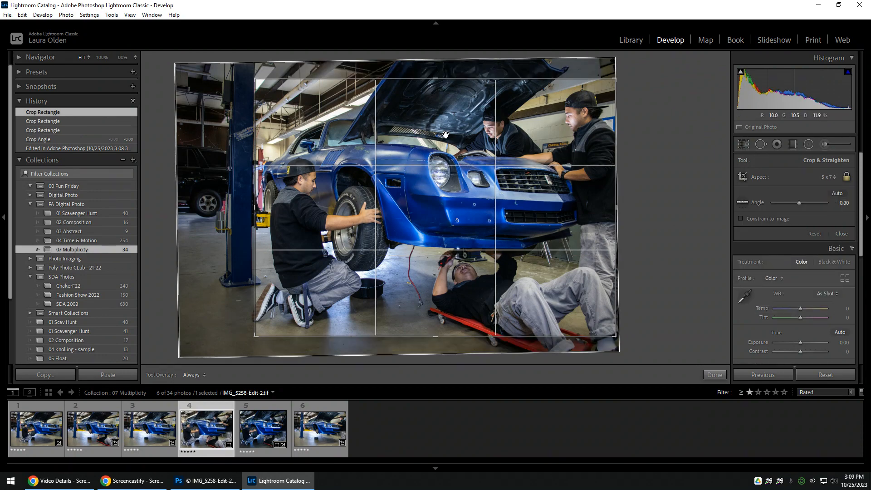
drag(255, 79, 237, 64)
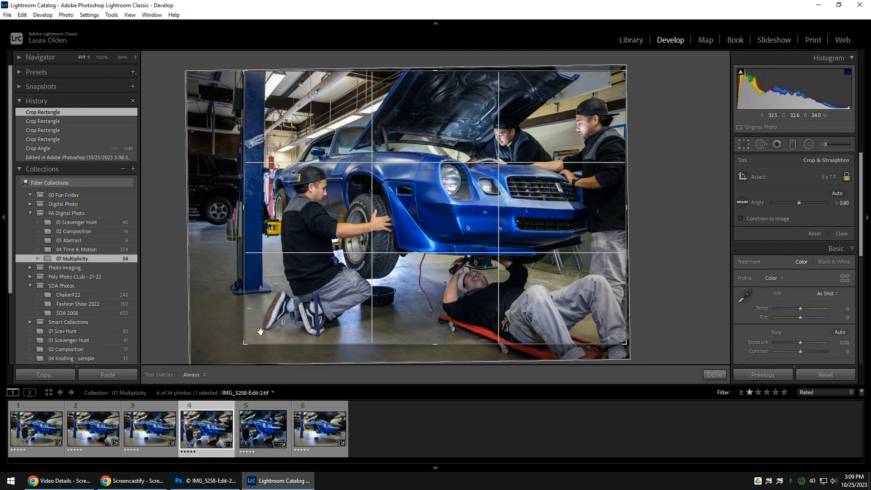
drag(245, 343, 231, 352)
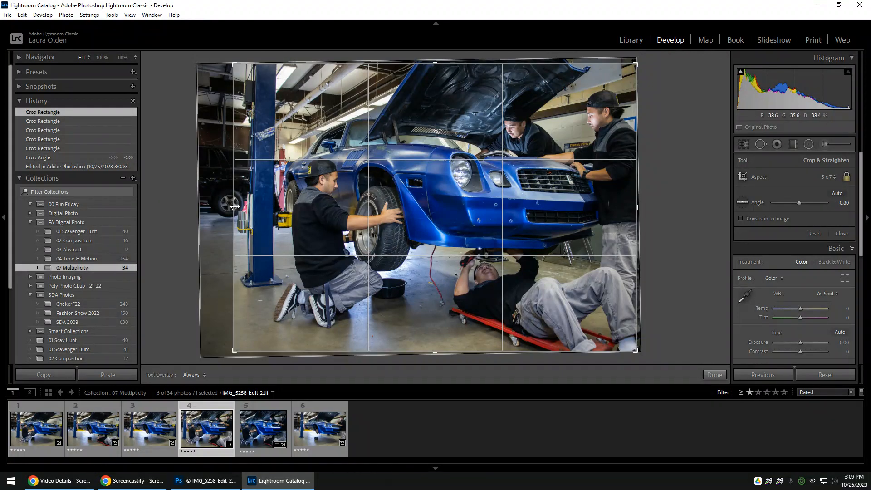
drag(234, 207, 241, 208)
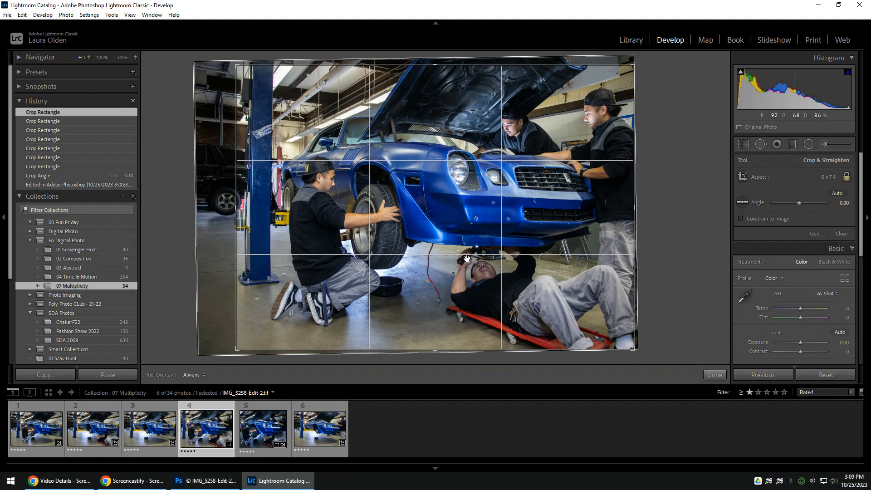
key(Return)
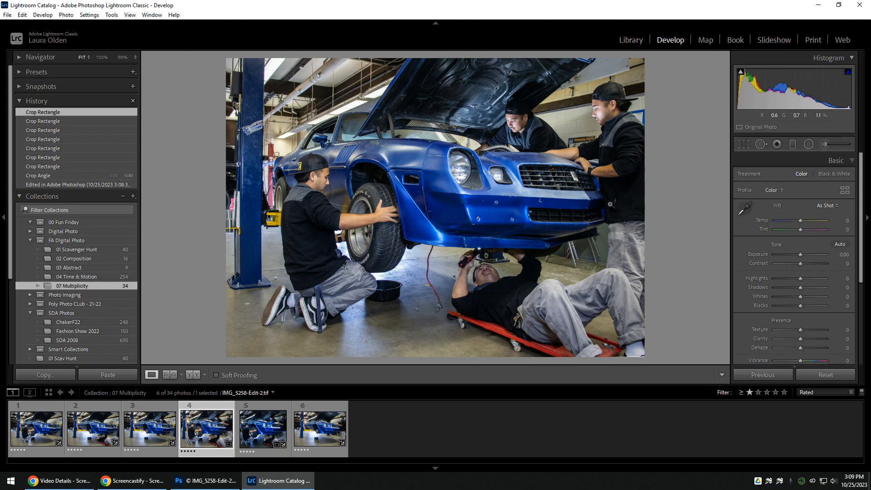
- Compare the photo with IMG_5258-Edit.tif, and straighten IMG_5258-Edit-2.tif to an angle of -1.05
click(254, 426)
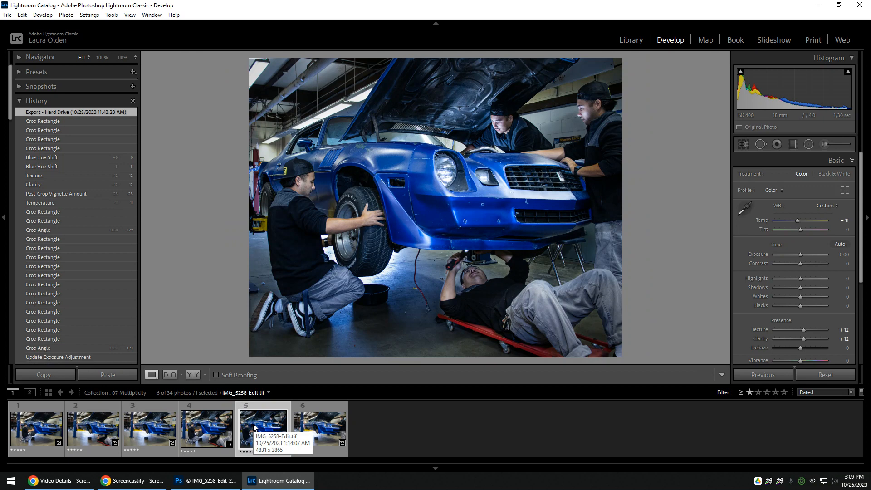
click(207, 426)
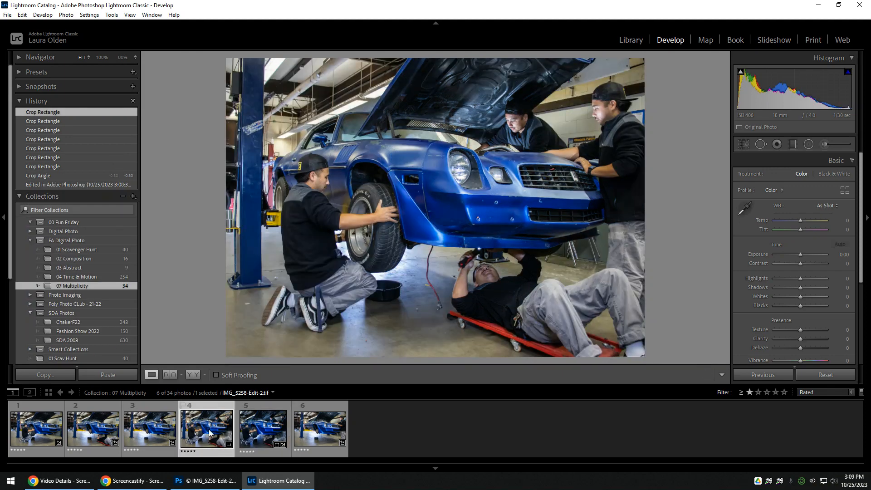
click(744, 144)
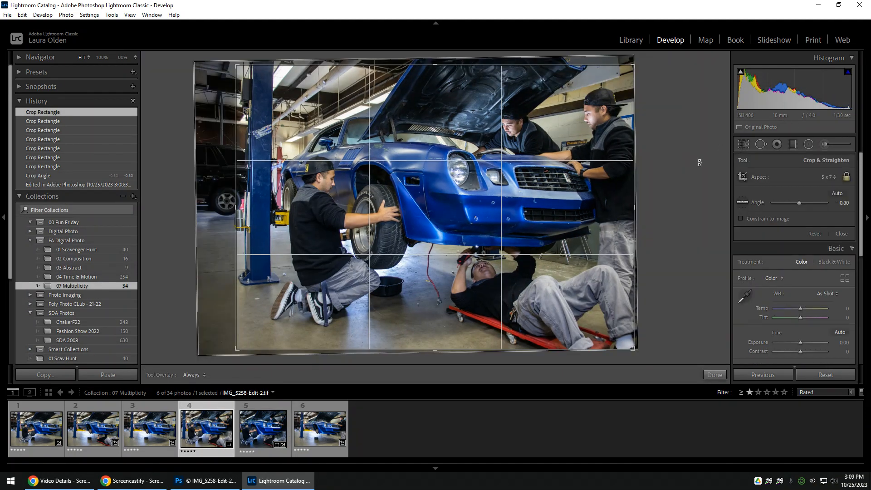
drag(700, 161, 702, 166)
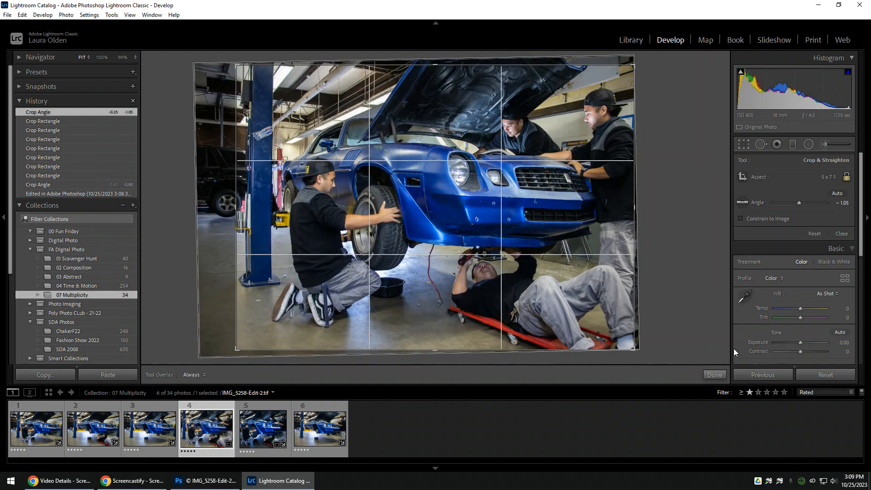
click(710, 376)
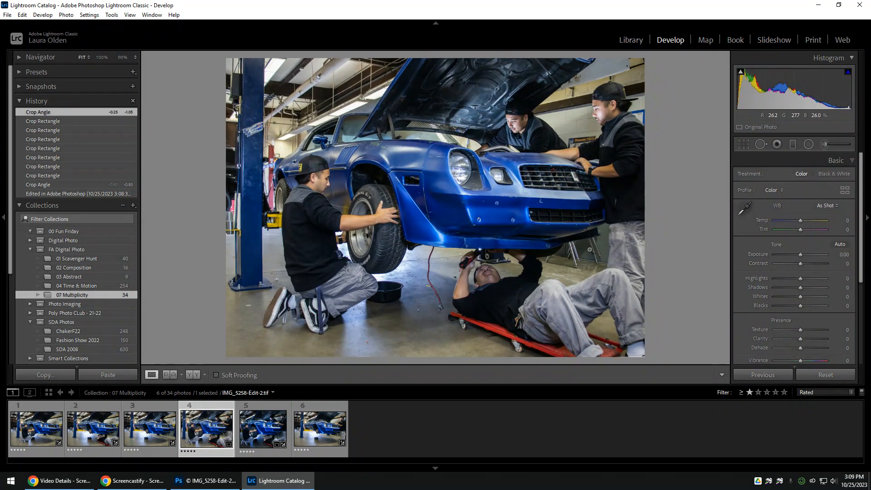
- Brush a Burn (Darken) adjustment at -0.30 exposure over the garage ceiling and blue lift post, with the selected mask overlay shown
click(824, 145)
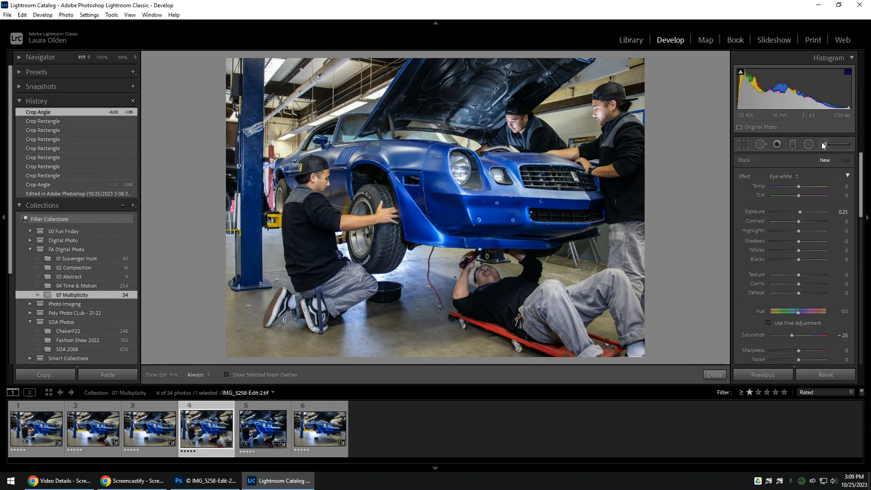
click(777, 180)
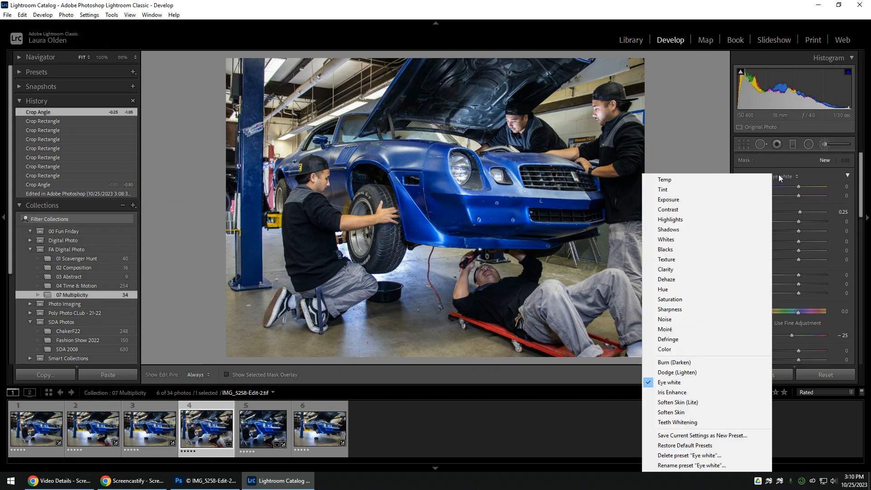
click(697, 363)
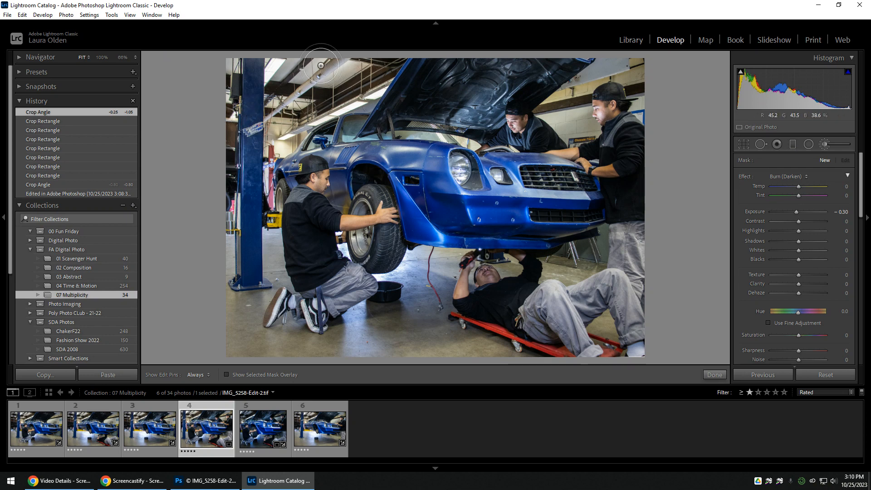
mouse_move(324, 66)
mouse_down()
mouse_move(240, 75)
mouse_move(301, 62)
mouse_move(351, 69)
mouse_move(378, 63)
mouse_move(313, 91)
mouse_move(382, 54)
mouse_move(362, 97)
mouse_move(349, 91)
mouse_move(272, 126)
mouse_move(245, 165)
mouse_move(245, 82)
mouse_move(258, 90)
mouse_move(300, 75)
mouse_move(245, 130)
mouse_move(222, 182)
mouse_move(232, 275)
mouse_move(260, 151)
mouse_move(290, 118)
mouse_move(239, 209)
mouse_move(255, 206)
mouse_move(267, 245)
mouse_up()
key(o)
key(h)
- Set the brush feather to 39 and paint the Burn (Darken) mask over the garage floor around the kneeling and lying men
drag(862, 198, 863, 253)
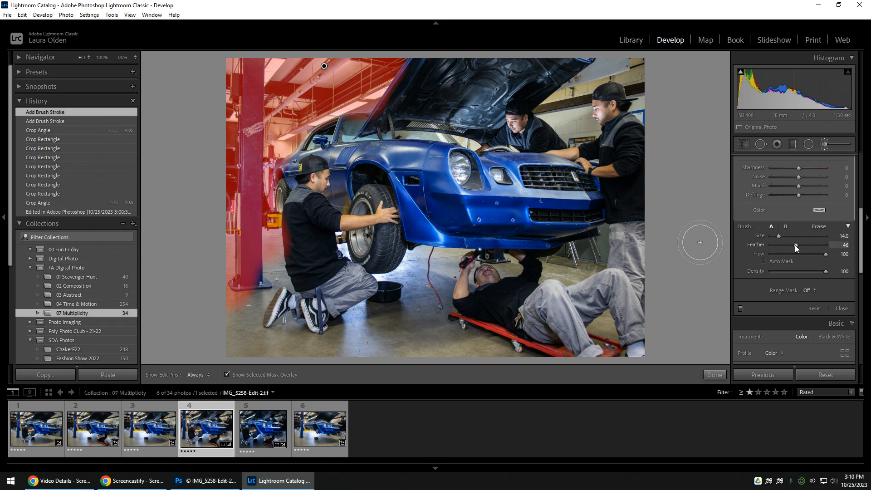
mouse_move(797, 246)
mouse_down()
mouse_move(784, 251)
mouse_move(793, 251)
mouse_up()
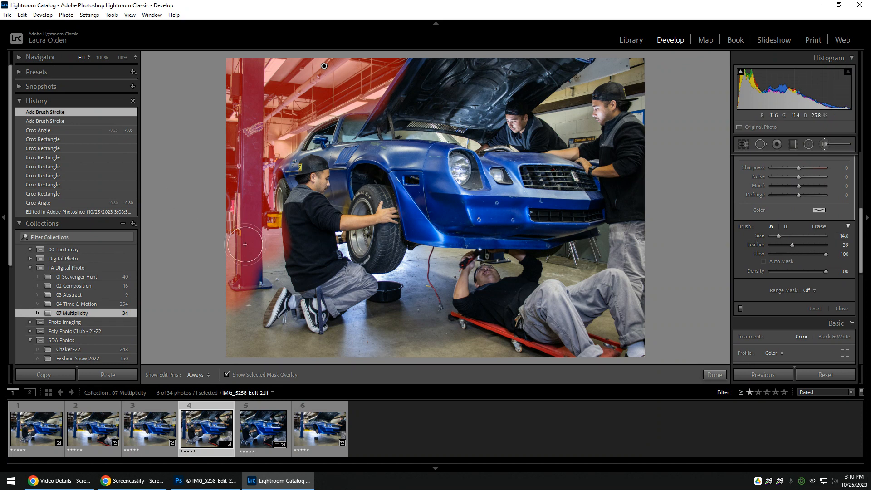
key(h)
mouse_move(266, 243)
mouse_down()
mouse_move(280, 290)
mouse_move(237, 320)
mouse_move(258, 338)
mouse_move(300, 342)
mouse_move(279, 342)
mouse_move(289, 333)
mouse_move(303, 360)
mouse_move(397, 351)
mouse_move(393, 343)
mouse_move(336, 351)
mouse_move(430, 263)
mouse_move(461, 251)
mouse_move(431, 337)
mouse_move(423, 303)
mouse_move(407, 341)
mouse_move(396, 295)
mouse_move(371, 323)
mouse_move(360, 296)
mouse_move(349, 309)
mouse_move(349, 247)
mouse_move(346, 254)
mouse_move(583, 376)
mouse_up()
drag(605, 322, 636, 369)
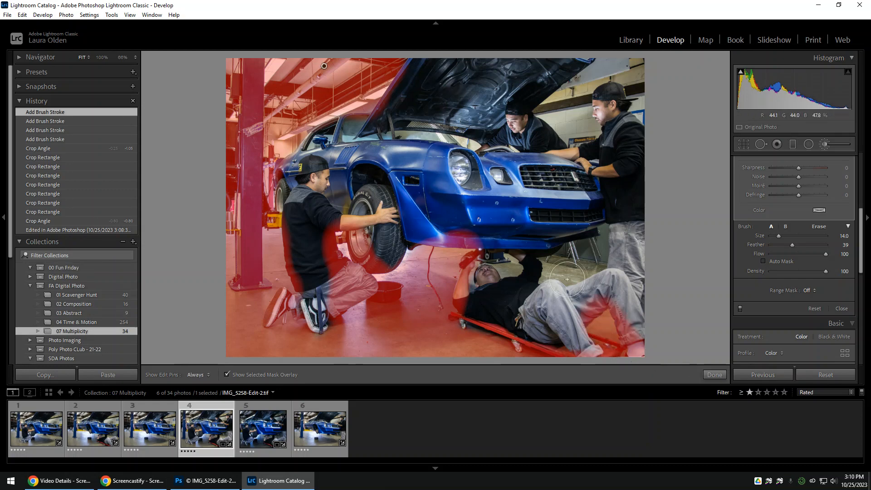
- Extend the mask over the background beneath the front bumper, behind the standing man, and around the open hood
mouse_move(548, 269)
mouse_down()
mouse_move(535, 280)
mouse_move(556, 257)
mouse_move(595, 261)
mouse_move(619, 217)
mouse_move(571, 256)
mouse_up()
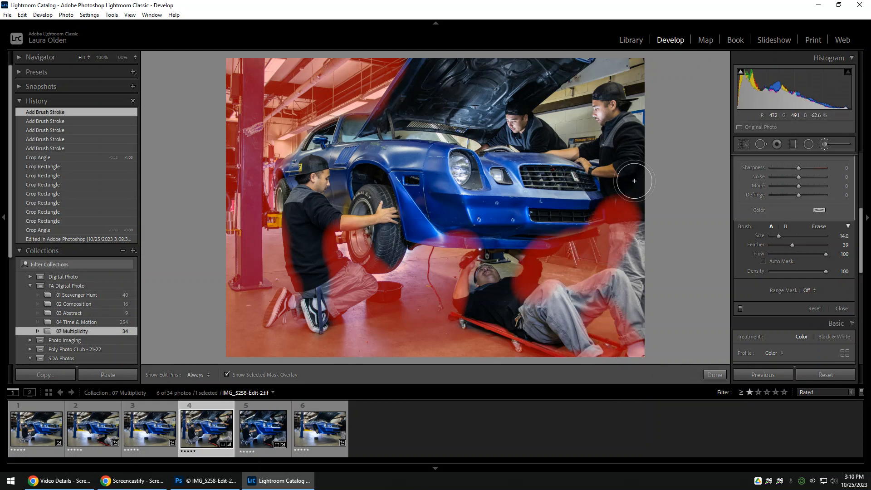
mouse_move(648, 117)
mouse_down()
mouse_move(623, 72)
mouse_move(592, 67)
mouse_move(563, 92)
mouse_move(569, 131)
mouse_move(582, 143)
mouse_move(573, 94)
mouse_up()
drag(478, 126, 468, 142)
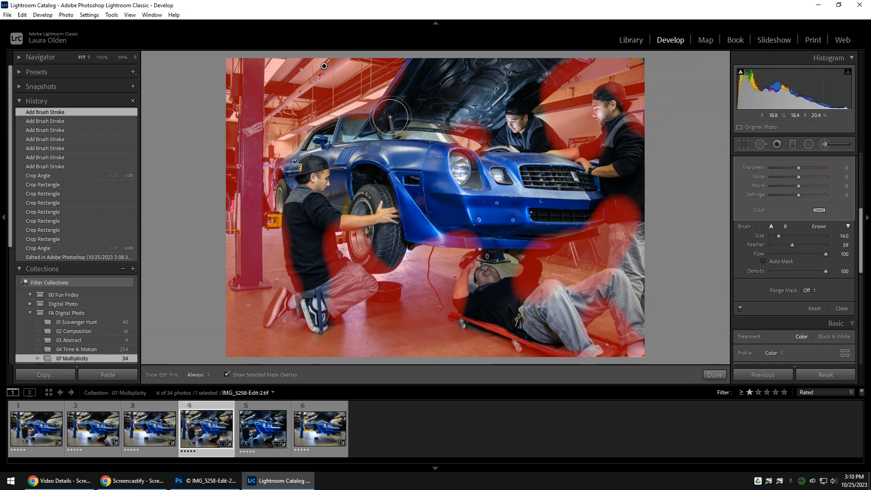
- Erase the mask spill along the edge of the open hood with a size 4.0 eraser, and undo the last stroke
key(alt)
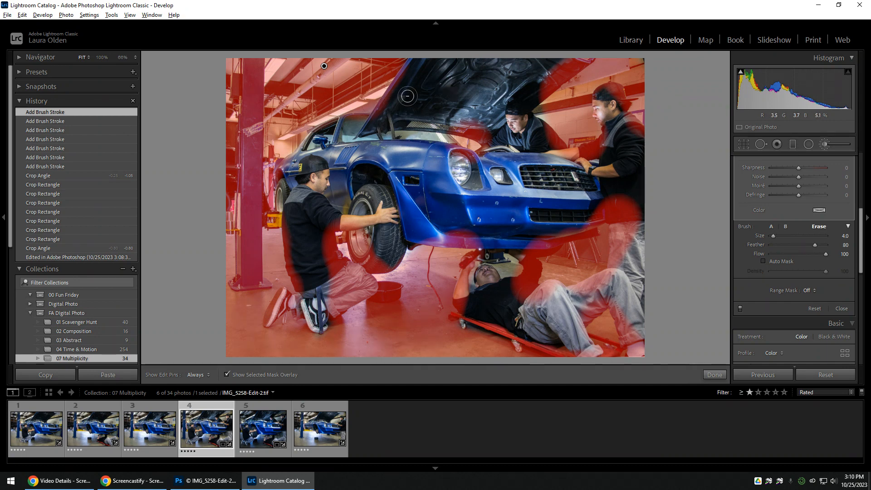
mouse_move(419, 60)
mouse_down()
mouse_move(375, 127)
mouse_move(416, 80)
mouse_move(410, 66)
mouse_move(363, 145)
mouse_up()
key(h)
drag(289, 215, 298, 283)
key(h)
key(ctrl+z)
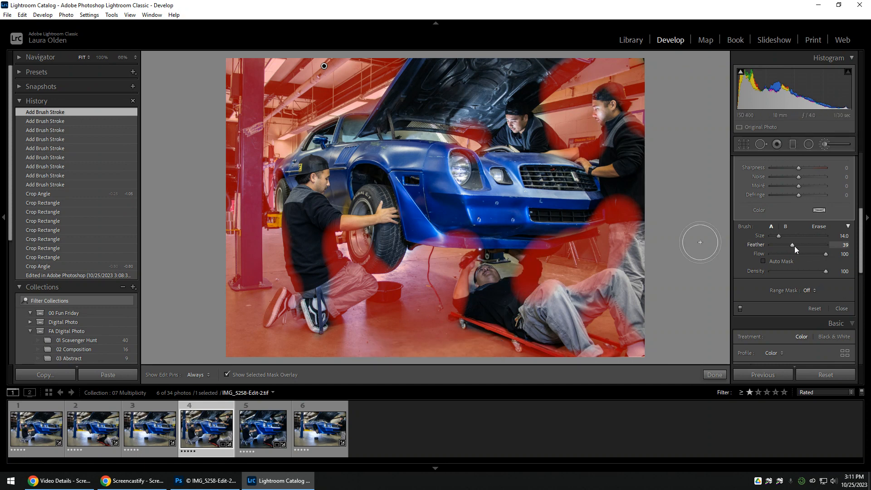
- Set the feather to 53 for painting brush A and to 87 for the eraser
drag(793, 245, 799, 246)
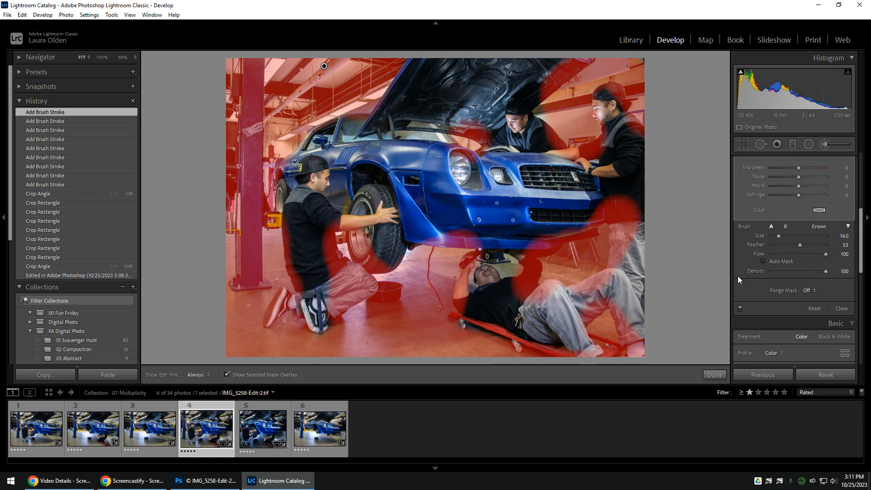
key(alt)
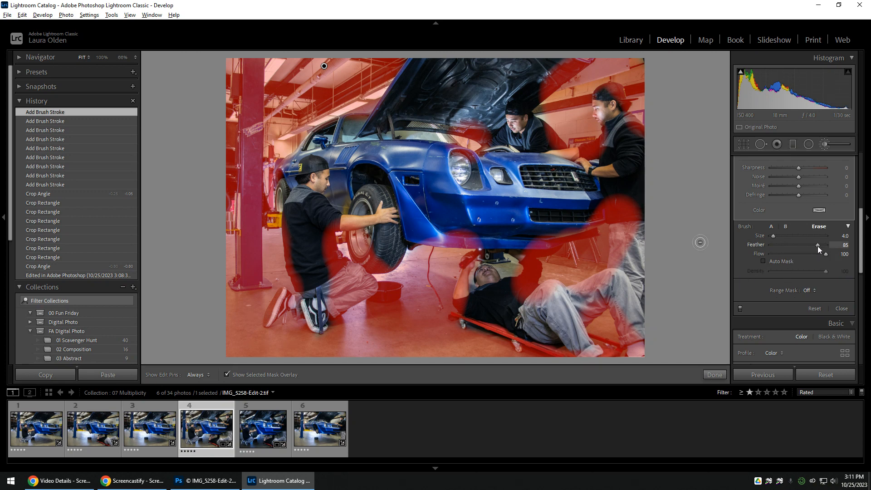
drag(817, 246, 819, 246)
key(h)
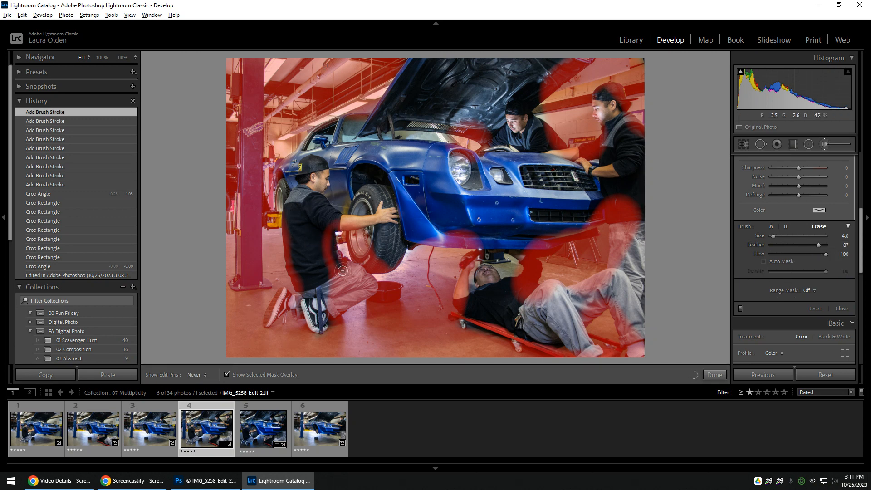
- Erase the mask from the kneeling man's front and trouser legs, and toggle the mask overlay off and on to check it
mouse_move(343, 271)
mouse_down()
mouse_move(323, 254)
mouse_move(324, 225)
mouse_move(328, 270)
mouse_move(335, 224)
mouse_up()
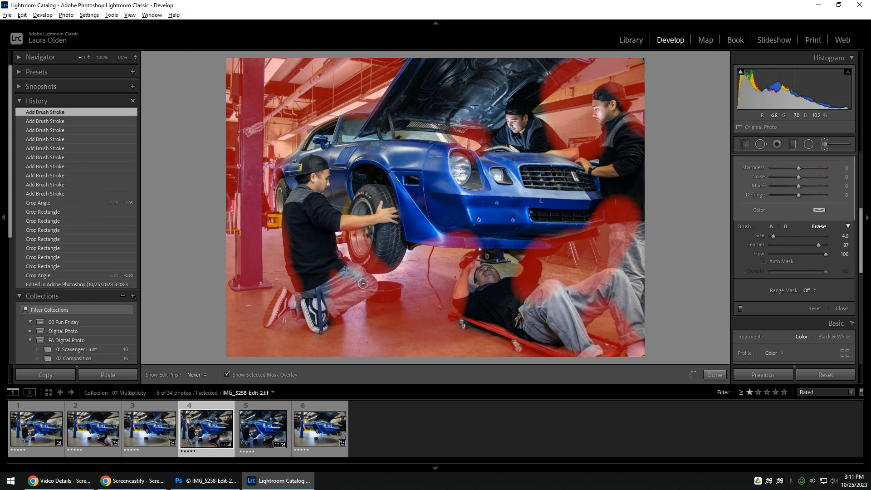
mouse_move(363, 285)
mouse_down()
mouse_move(326, 309)
mouse_move(335, 289)
mouse_move(330, 273)
mouse_move(328, 294)
mouse_move(333, 289)
mouse_up()
scroll(328, 301, up, 2)
mouse_move(330, 259)
mouse_down()
mouse_move(366, 286)
mouse_move(324, 311)
mouse_move(368, 285)
mouse_move(351, 267)
mouse_up()
drag(325, 256, 322, 256)
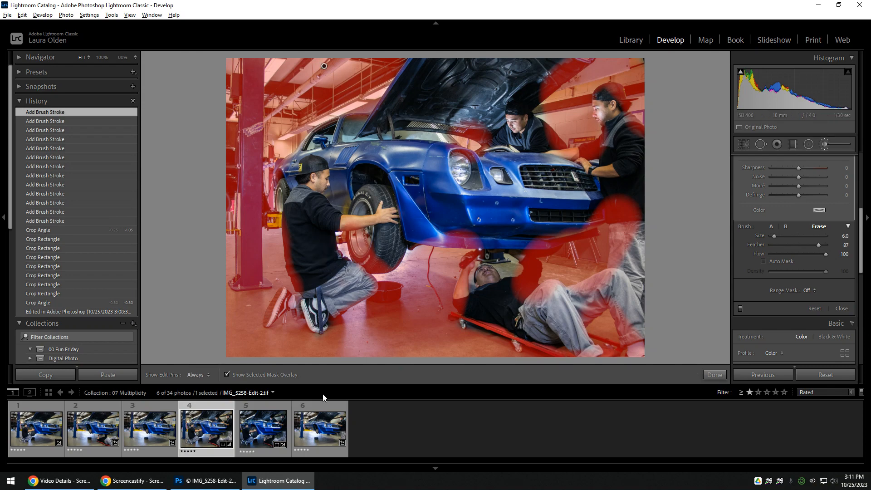
click(227, 375)
click(227, 374)
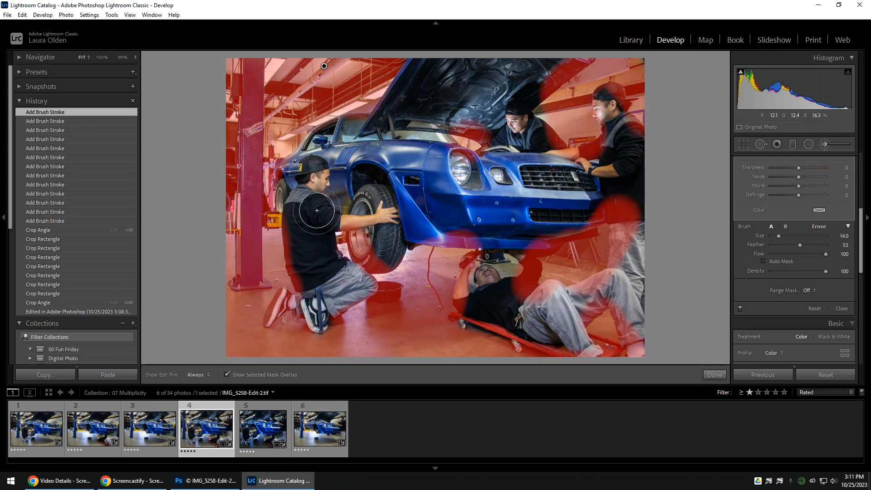
- Erase the mask from the kneeling man's back, shoes and lower legs with a size 5.0 eraser
key(alt)
drag(294, 218, 302, 285)
drag(292, 227, 302, 292)
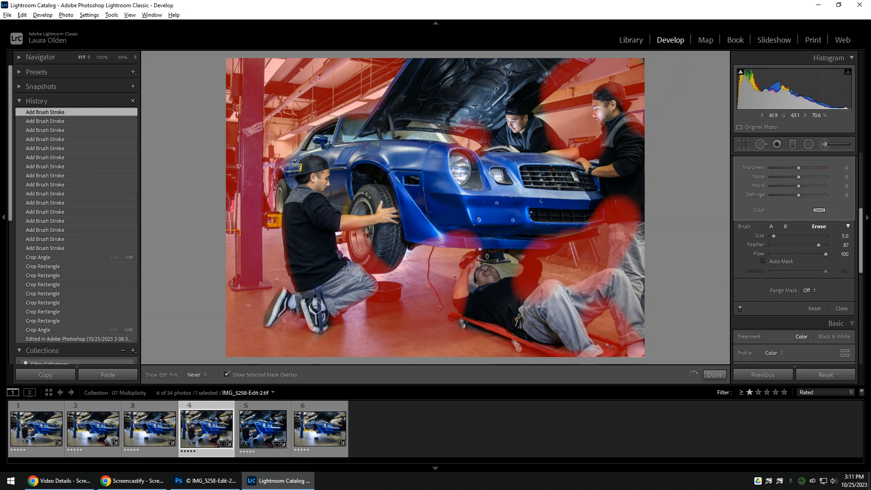
drag(339, 303, 350, 289)
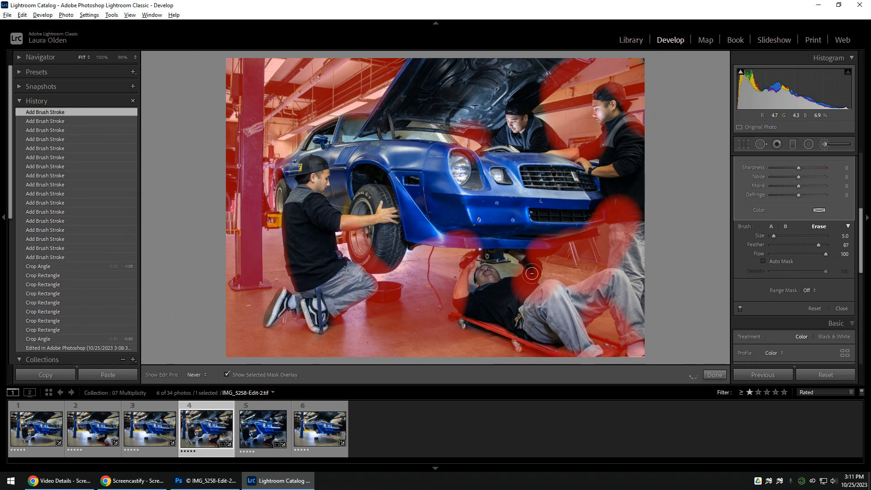
- Enlarge the eraser to size 7.0 and clear the mask from the standing man, the lying man's shoulder, and the man leaning over the engine
mouse_move(532, 264)
mouse_down()
mouse_move(526, 245)
mouse_move(536, 225)
mouse_move(577, 214)
mouse_move(546, 245)
mouse_move(526, 245)
mouse_move(622, 203)
mouse_move(640, 217)
mouse_move(619, 195)
mouse_move(577, 208)
mouse_move(626, 207)
mouse_move(599, 196)
mouse_move(612, 204)
mouse_move(628, 279)
mouse_move(626, 221)
mouse_up()
key(])
key(])
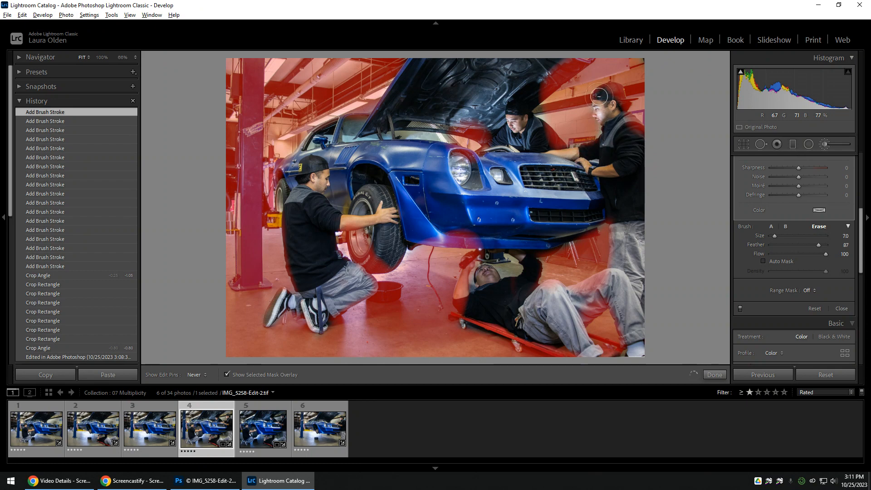
mouse_move(608, 90)
mouse_down()
mouse_move(624, 98)
mouse_move(635, 130)
mouse_move(654, 138)
mouse_up()
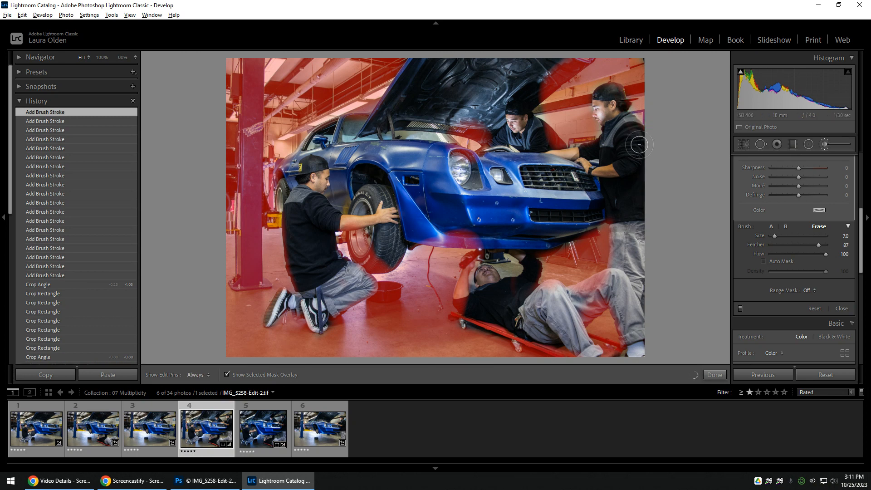
mouse_move(510, 147)
mouse_down()
mouse_move(528, 131)
mouse_move(565, 144)
mouse_up()
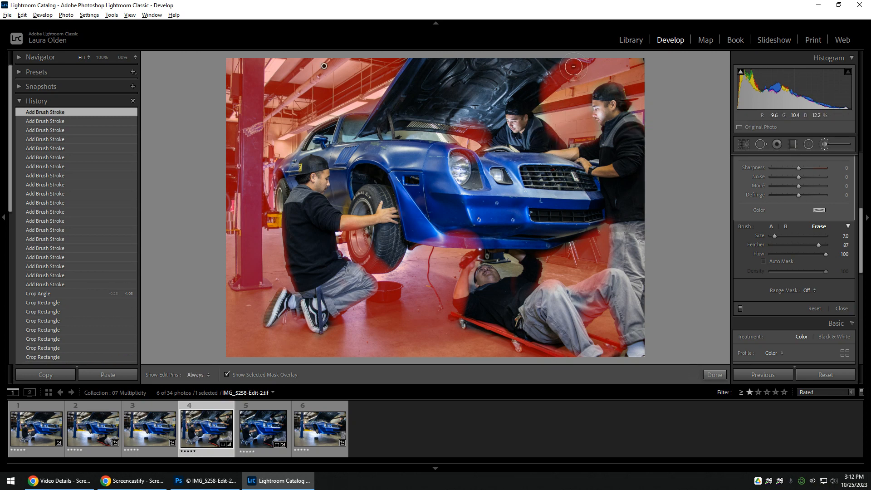
- Erase the mask spill from the open hood, the area around its hinge and front fender, and the kneeling man's back
mouse_move(559, 72)
mouse_down()
mouse_move(531, 93)
mouse_move(580, 64)
mouse_move(540, 88)
mouse_up()
key(h)
mouse_move(459, 115)
mouse_down()
mouse_move(494, 132)
mouse_move(446, 120)
mouse_move(498, 136)
mouse_up()
drag(445, 148, 475, 167)
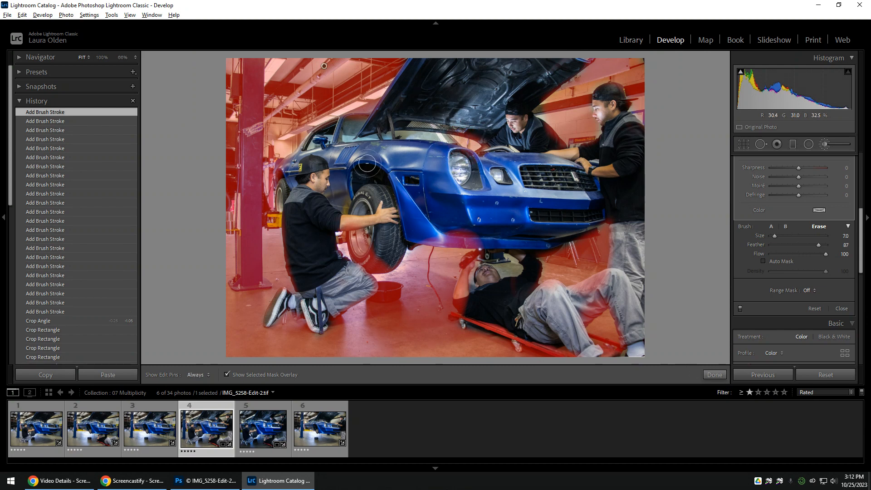
drag(390, 105, 390, 123)
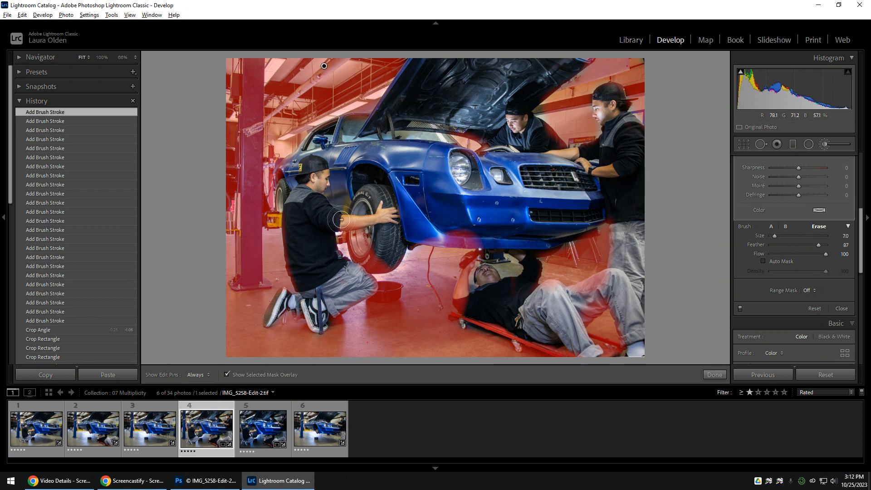
drag(302, 208, 303, 279)
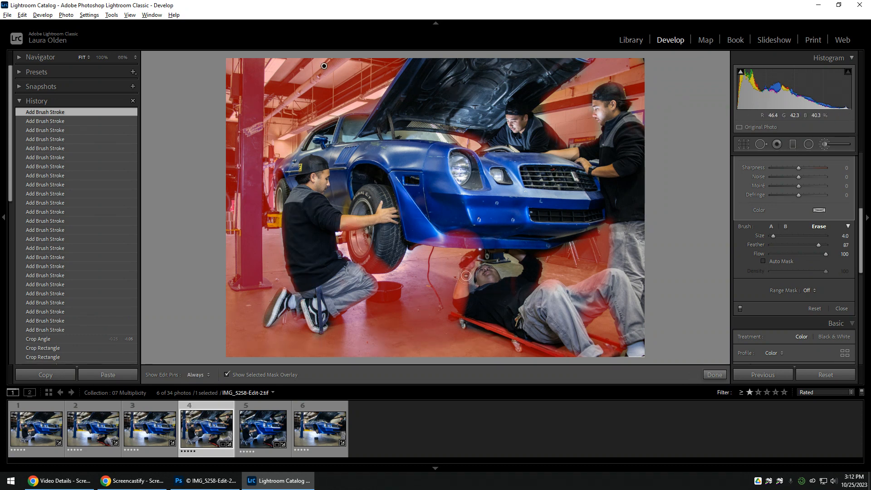
- Erase the mask from the lying man's arm and legs and the lower front bumper, adjusting the eraser between sizes 4.0 and 7.0
scroll(477, 259, down, 3)
drag(486, 246, 470, 264)
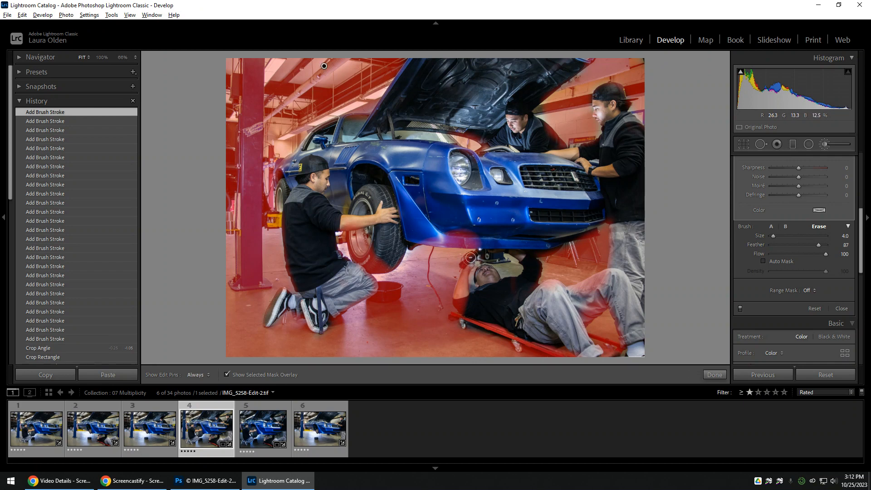
scroll(470, 238, up, 3)
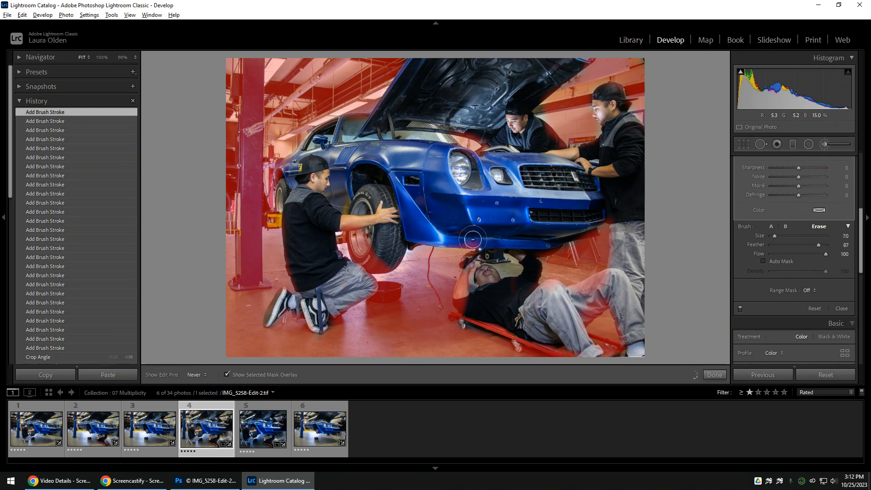
scroll(463, 281, down, 1)
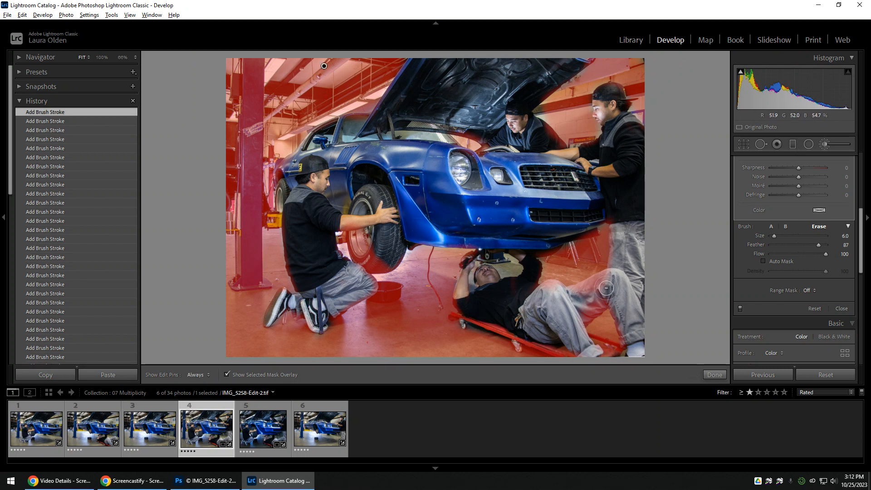
mouse_move(609, 281)
mouse_down()
mouse_move(575, 298)
mouse_move(608, 277)
mouse_up()
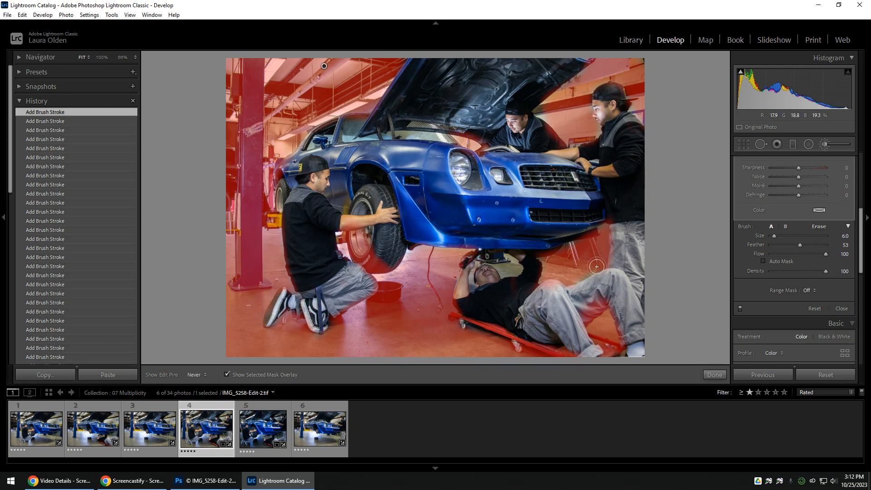
key(alt)
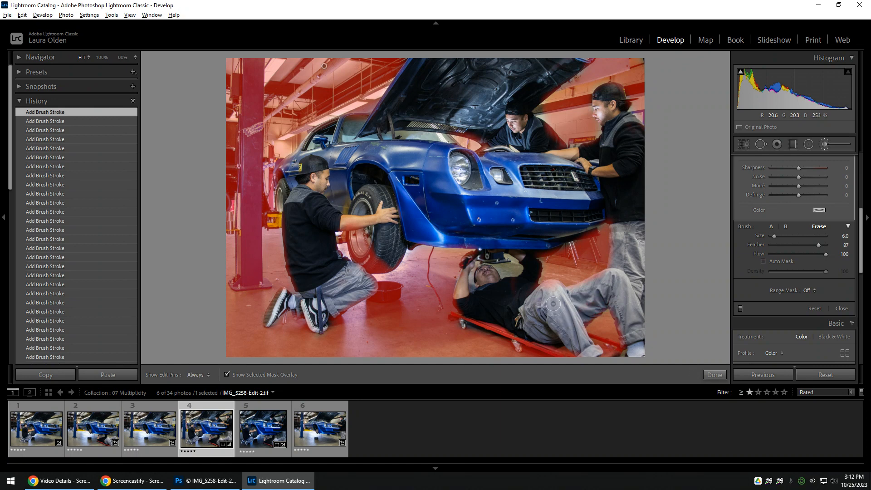
key(h)
key(h)
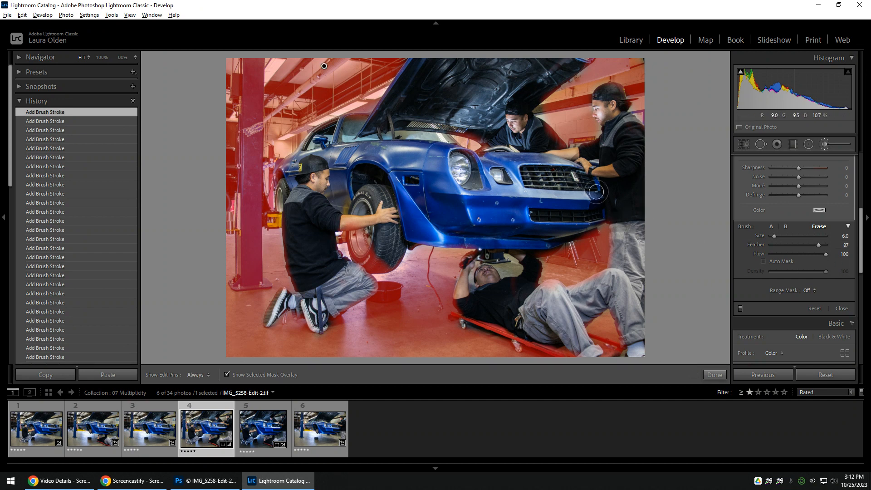
- Erase the mask from the front wheel and tyre and from the engine-bay edge beside the leaning man
key(h)
key(h)
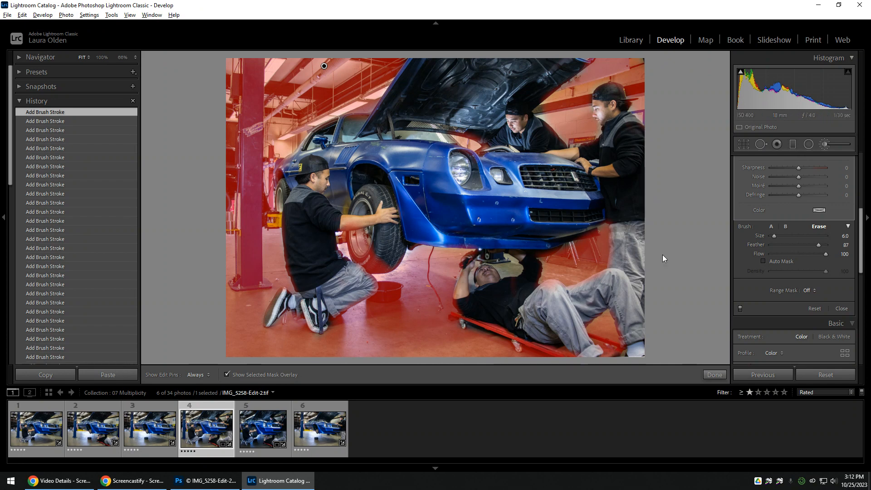
key(h)
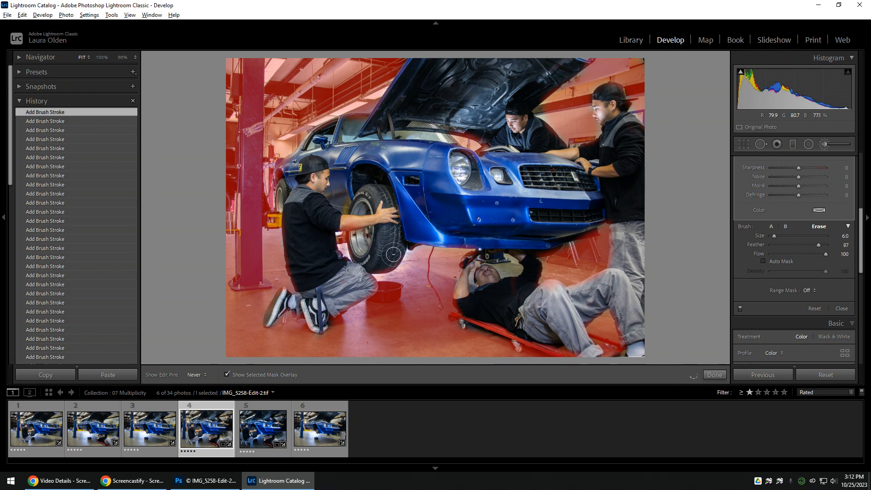
drag(393, 254, 387, 258)
scroll(383, 245, down, 2)
drag(343, 238, 318, 243)
drag(445, 129, 522, 159)
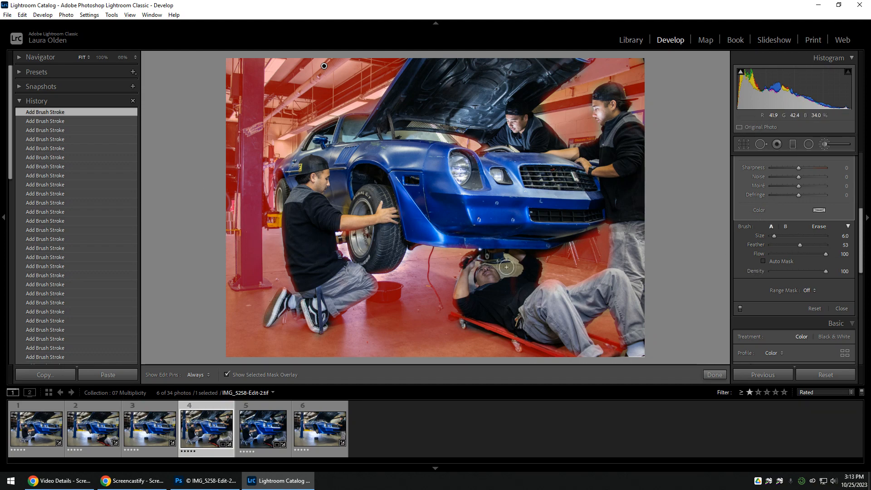
- Hide the selected mask overlay and lower the Burn (Darken) exposure to -2.39
key(o)
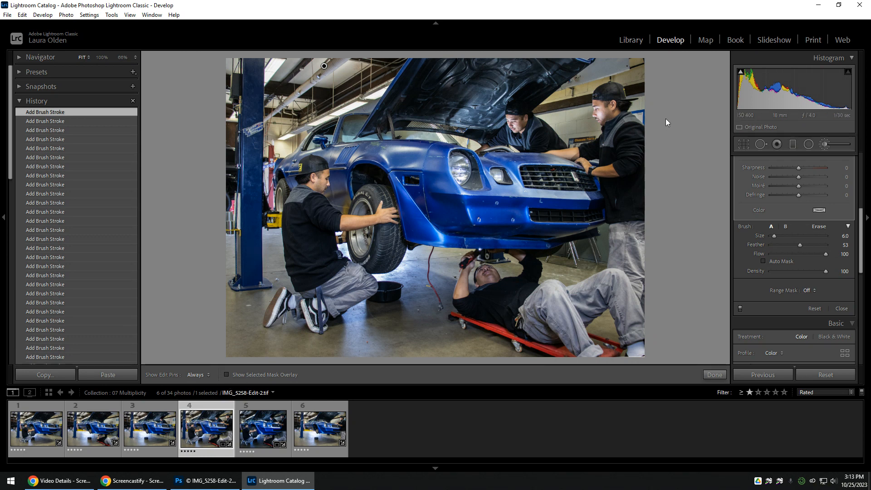
drag(859, 227, 859, 171)
drag(798, 208, 783, 215)
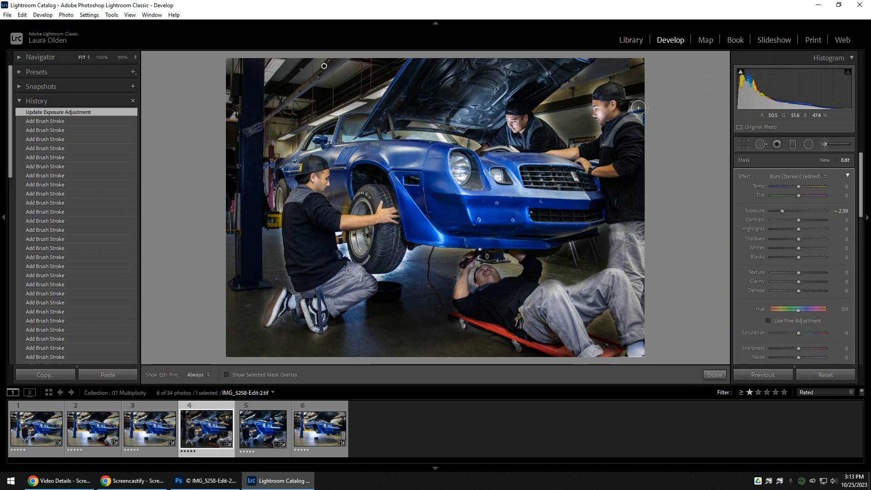
- Paint the darkening mask over the bright wall areas around the standing man, above the hood, and behind the leaning man
key(h)
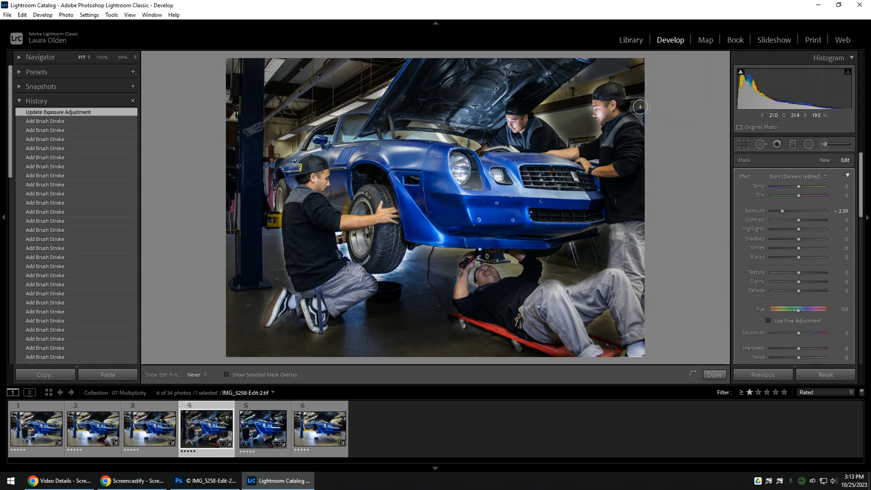
drag(633, 111, 639, 106)
mouse_move(604, 73)
mouse_down()
mouse_move(595, 83)
mouse_move(649, 61)
mouse_up()
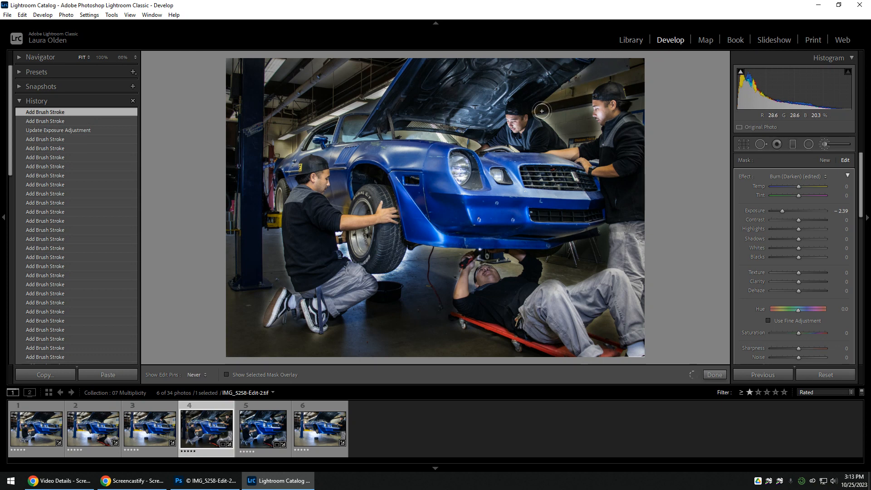
mouse_move(540, 111)
mouse_down()
mouse_move(571, 140)
mouse_move(629, 126)
mouse_move(569, 141)
mouse_up()
key(h)
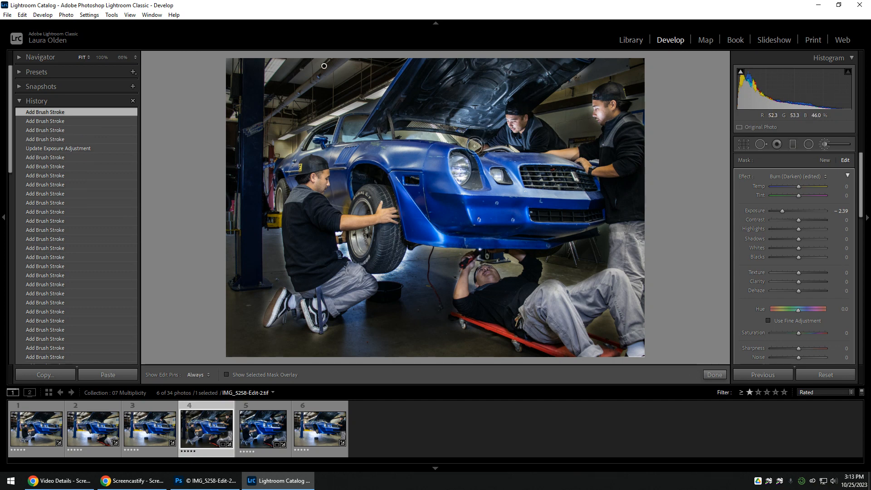
- Refine the darkening mask with brush strokes along the engine-bay edge, over the fender, and beneath the bumper around the lying man
key(h)
drag(457, 138, 524, 146)
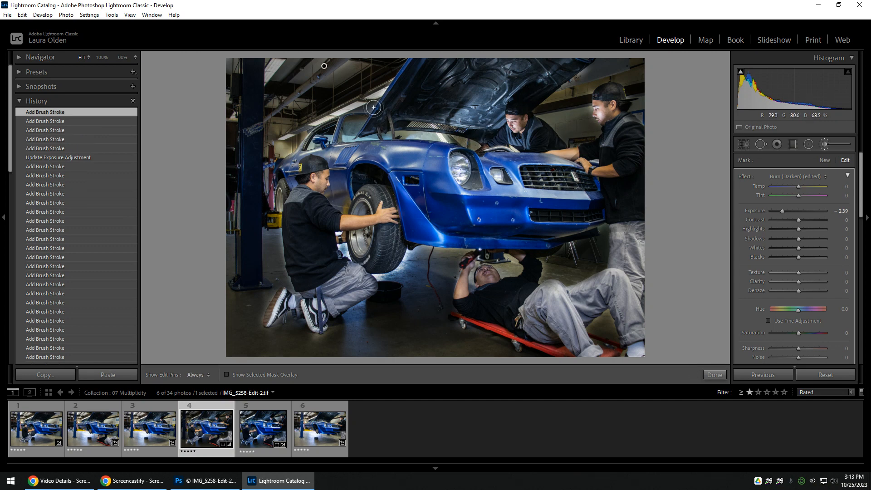
key(alt)
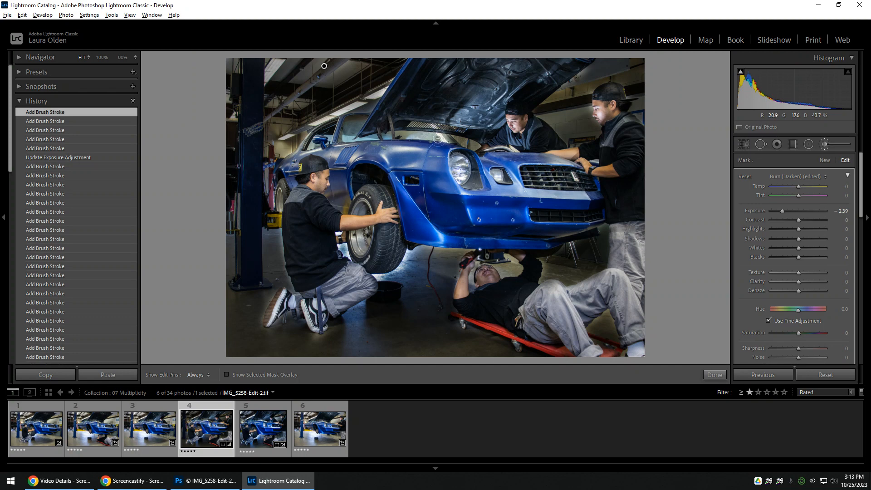
drag(467, 158, 413, 154)
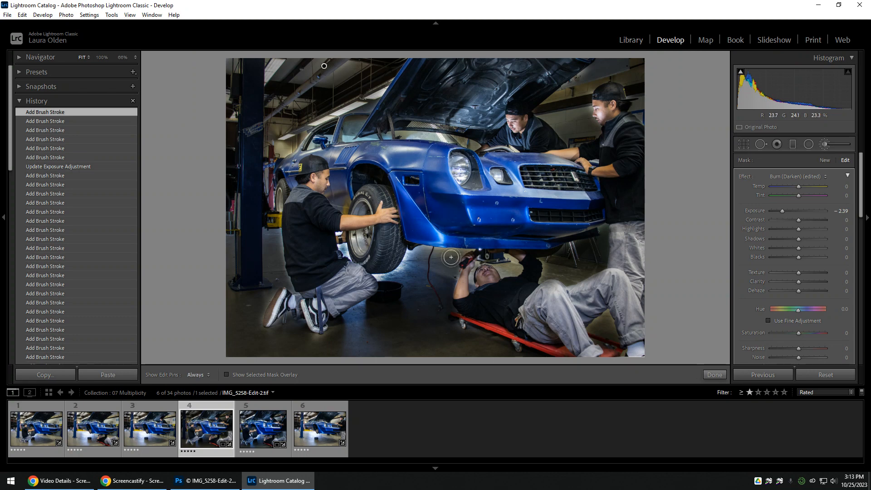
mouse_move(506, 270)
mouse_down()
mouse_move(518, 267)
mouse_move(496, 253)
mouse_move(505, 267)
mouse_move(474, 268)
mouse_move(470, 292)
mouse_move(485, 288)
mouse_move(477, 283)
mouse_up()
- Refine the darkening mask beside the front wheel, around the kneeling man's back and shoes, and near the lying and standing men's legs
key(alt)
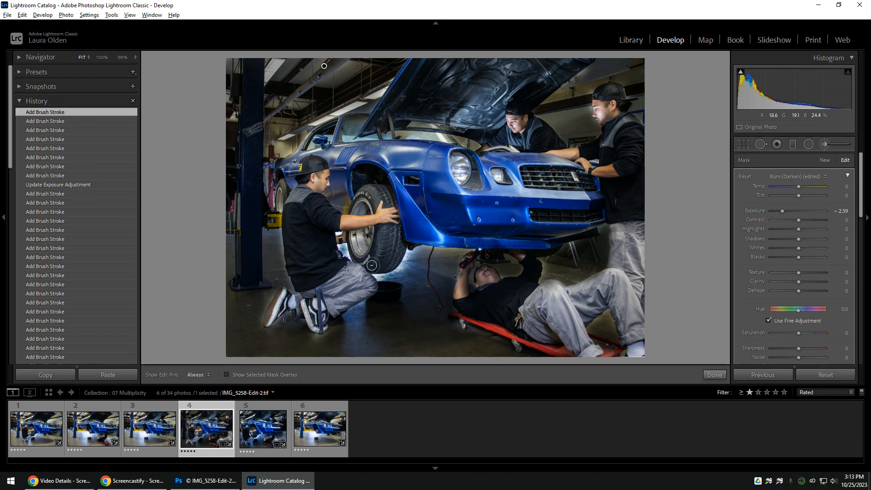
mouse_move(407, 275)
mouse_down()
mouse_move(381, 280)
mouse_move(384, 253)
mouse_move(391, 258)
mouse_move(365, 282)
mouse_up()
key(alt)
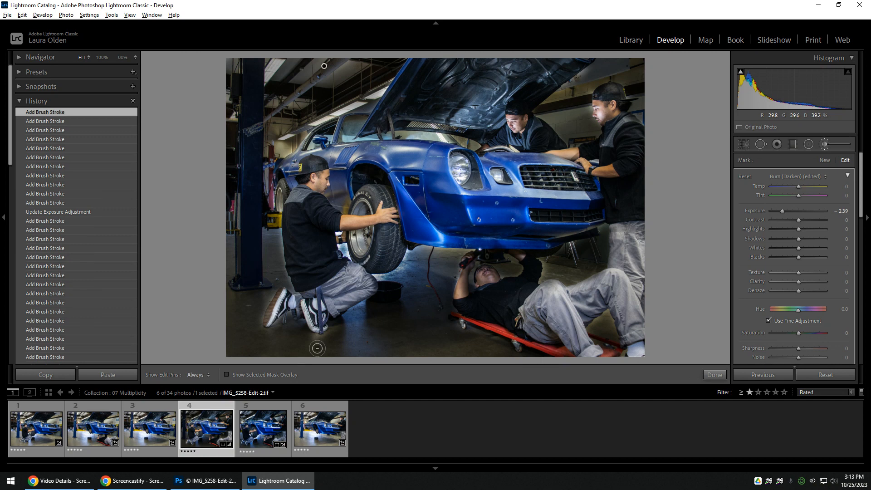
mouse_move(267, 217)
mouse_down()
mouse_move(270, 262)
mouse_move(271, 219)
mouse_move(276, 282)
mouse_move(274, 236)
mouse_up()
mouse_move(267, 289)
mouse_down()
mouse_move(271, 331)
mouse_move(285, 342)
mouse_move(304, 337)
mouse_move(335, 349)
mouse_move(339, 341)
mouse_move(336, 333)
mouse_move(302, 338)
mouse_up()
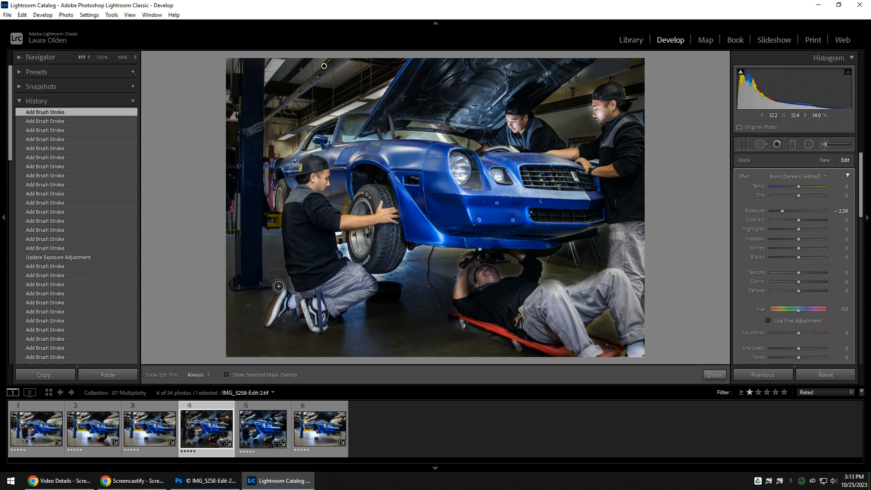
drag(295, 292, 296, 293)
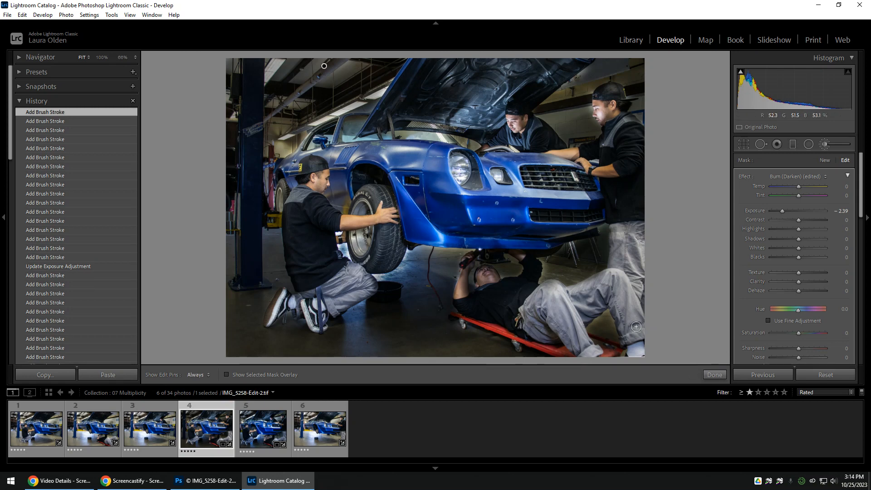
mouse_move(607, 317)
mouse_down()
mouse_move(590, 332)
mouse_move(606, 319)
mouse_move(613, 338)
mouse_move(617, 299)
mouse_move(626, 335)
mouse_move(605, 318)
mouse_move(615, 343)
mouse_up()
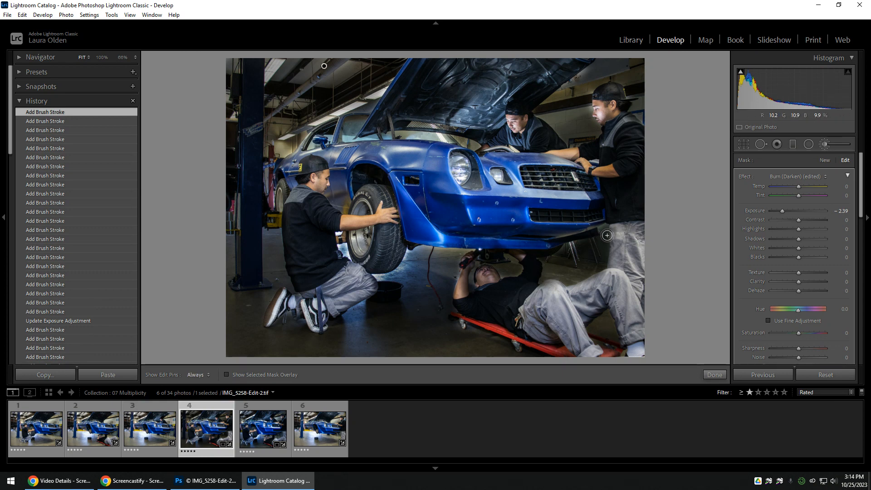
drag(605, 227, 588, 252)
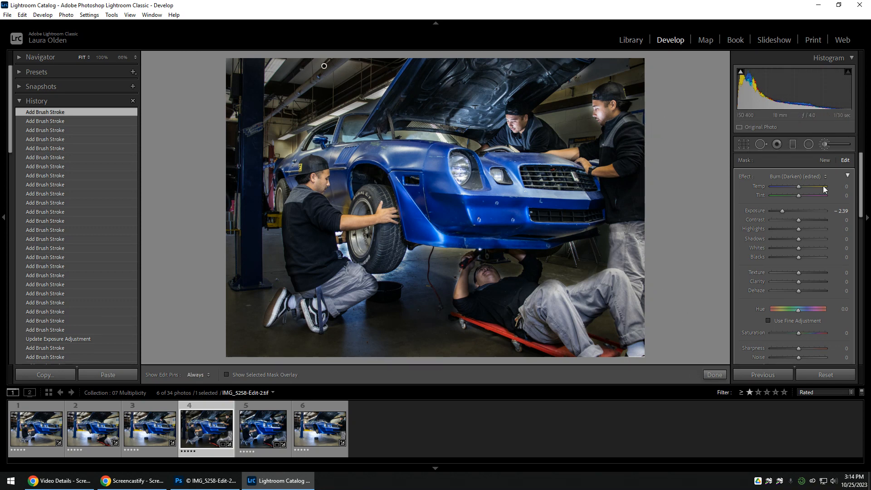
- Raise the Burn (Darken) mask's exposure to -1.18 and finish the brush adjustments
drag(780, 212, 791, 216)
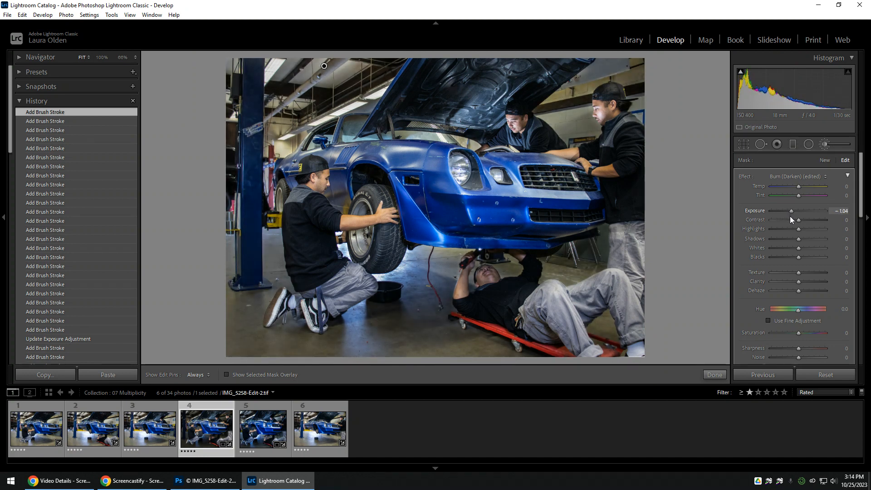
drag(791, 216, 789, 217)
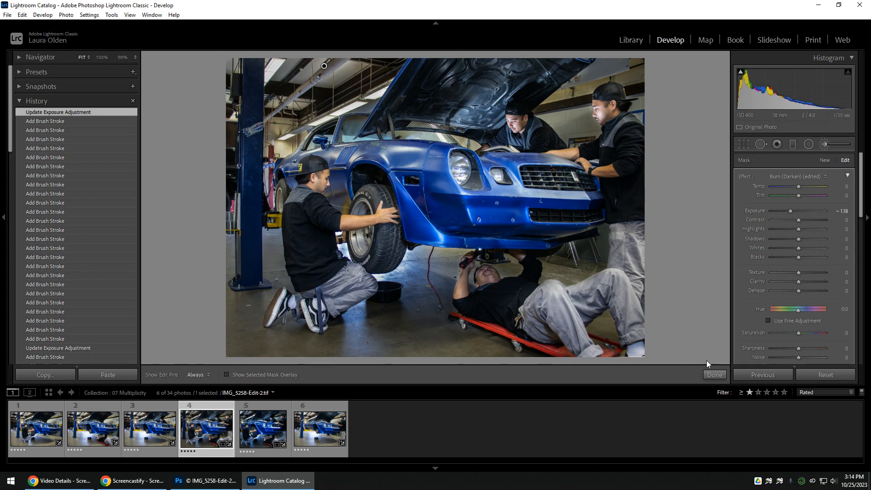
click(714, 375)
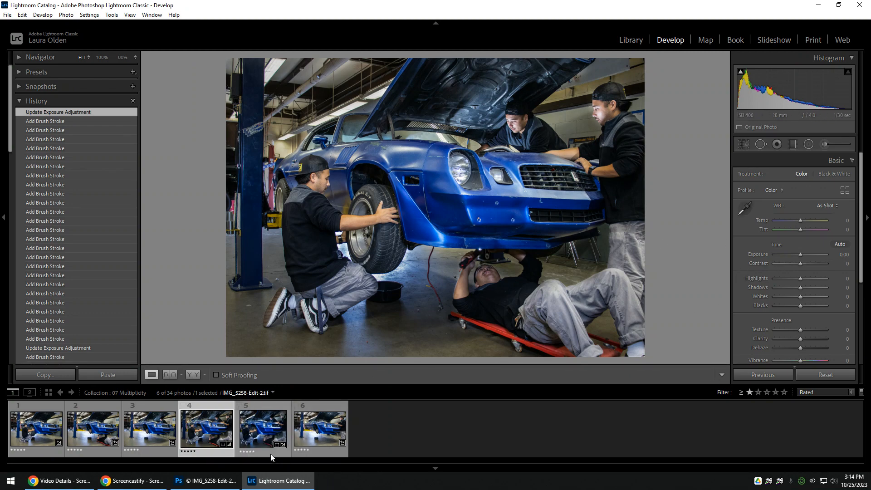
- Compare against IMG_5258-Edit.tif, return to IMG_5258-Edit-2.tif, and set its white balance temperature to -11
click(257, 433)
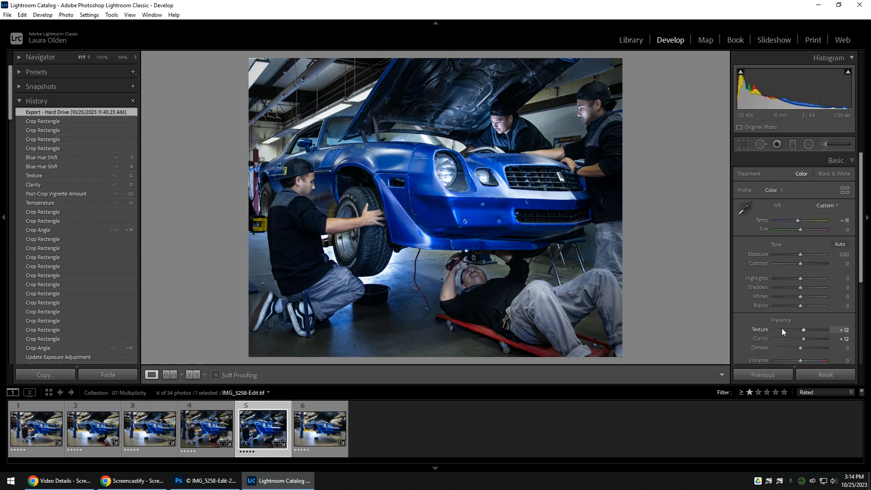
click(196, 438)
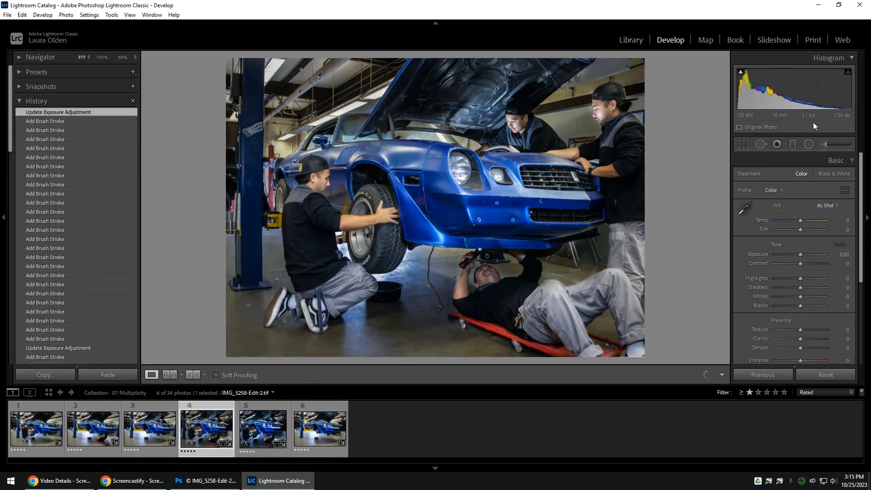
drag(799, 219, 797, 220)
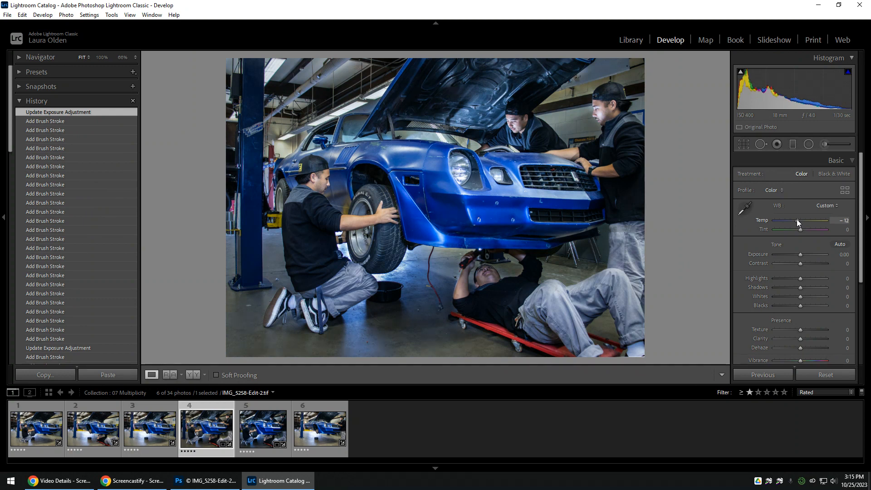
drag(797, 220, 797, 219)
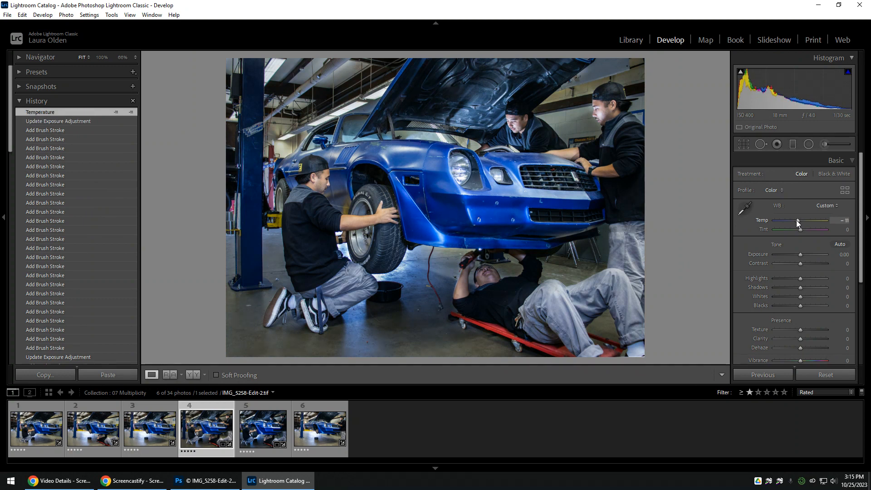
- Set the photo's Texture to +9 and Clarity to +7
scroll(865, 241, down, 2)
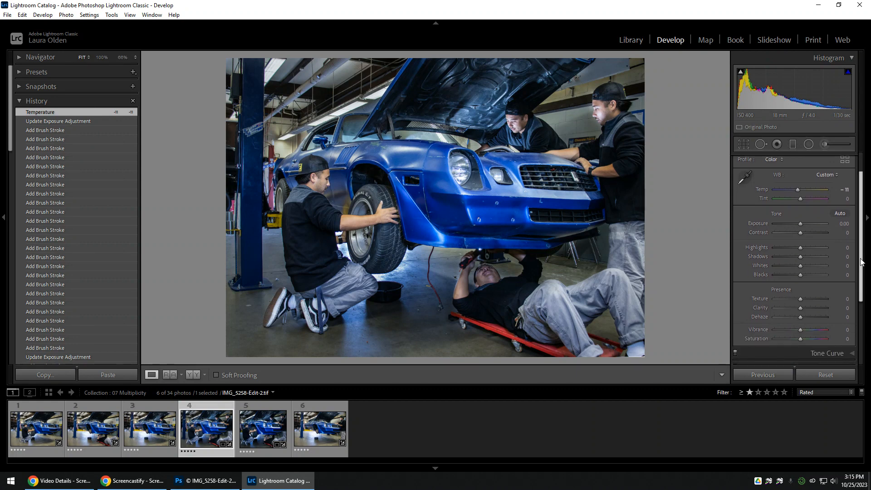
drag(800, 300, 801, 299)
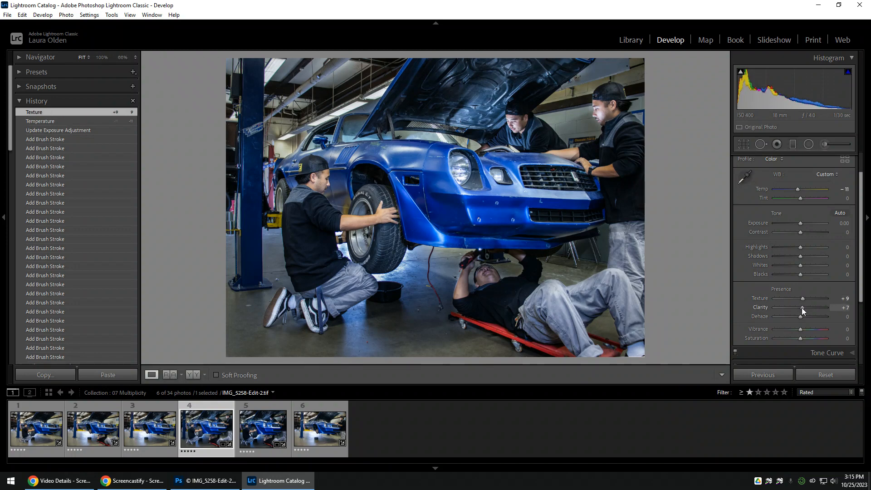
drag(802, 307, 802, 308)
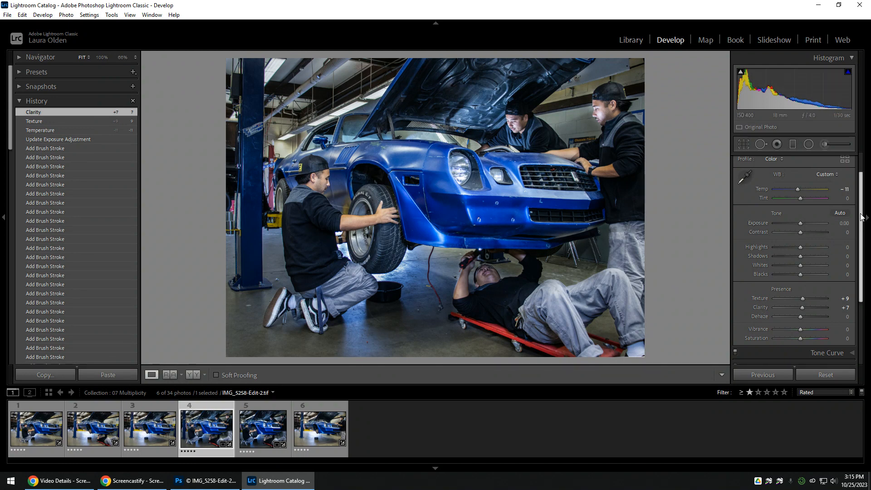
- Shift the car's blue paint with the targeted hue adjustment, setting Blue hue to -13 and Purple hue to -5
drag(862, 214, 867, 278)
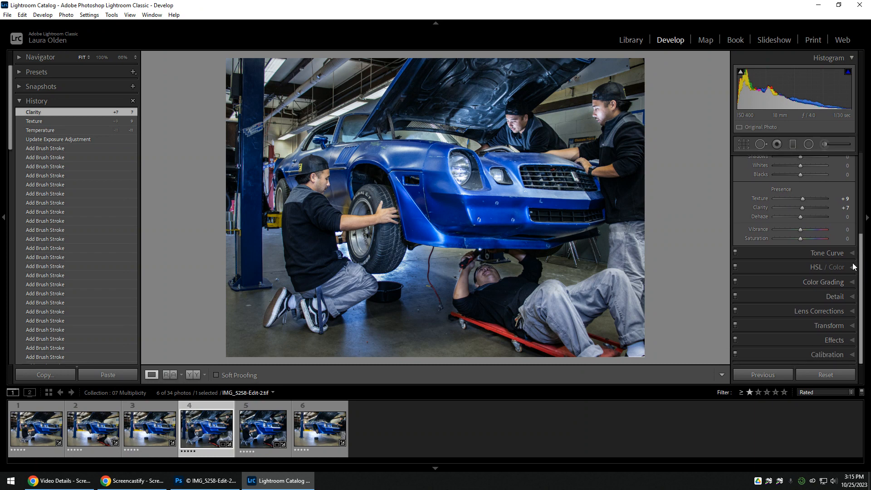
click(852, 267)
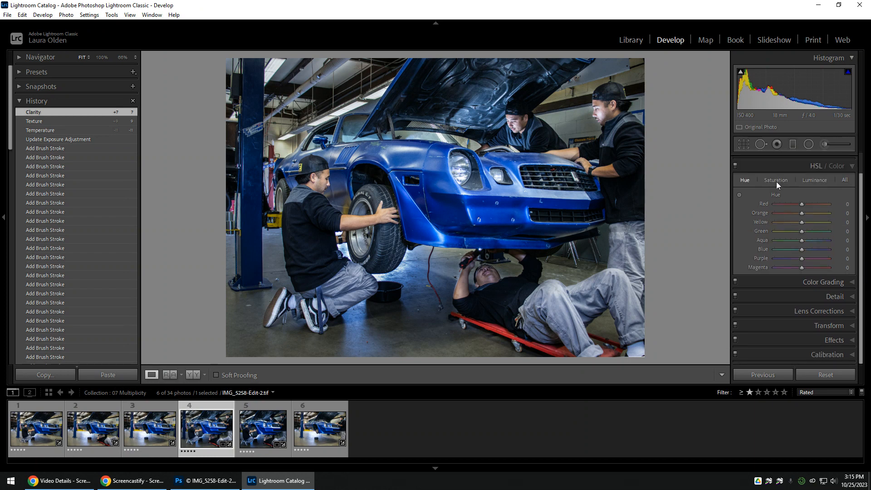
click(739, 195)
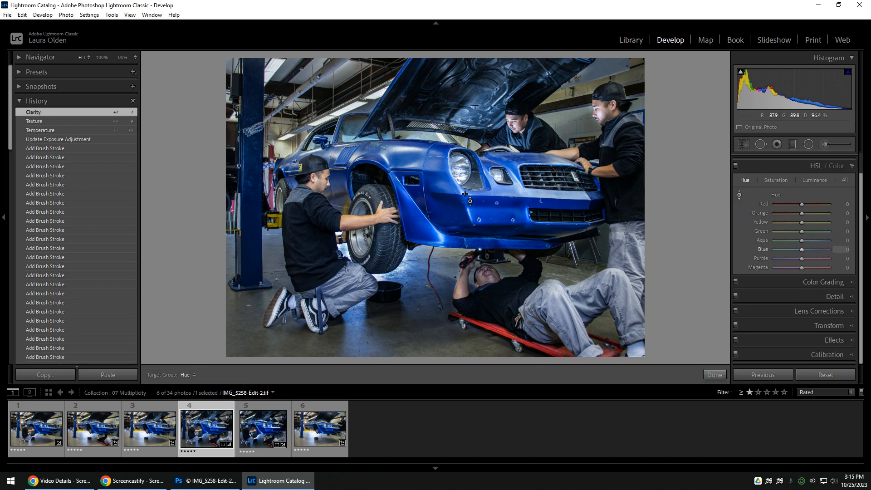
drag(431, 173, 431, 181)
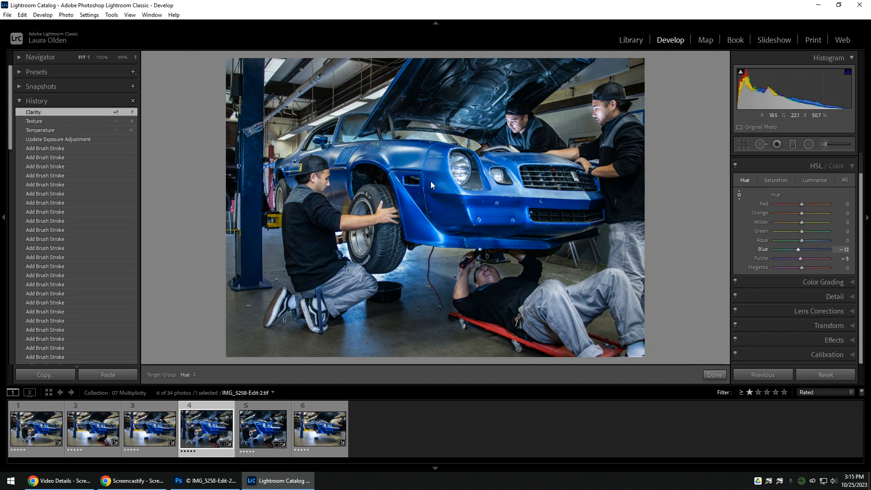
drag(431, 181, 431, 181)
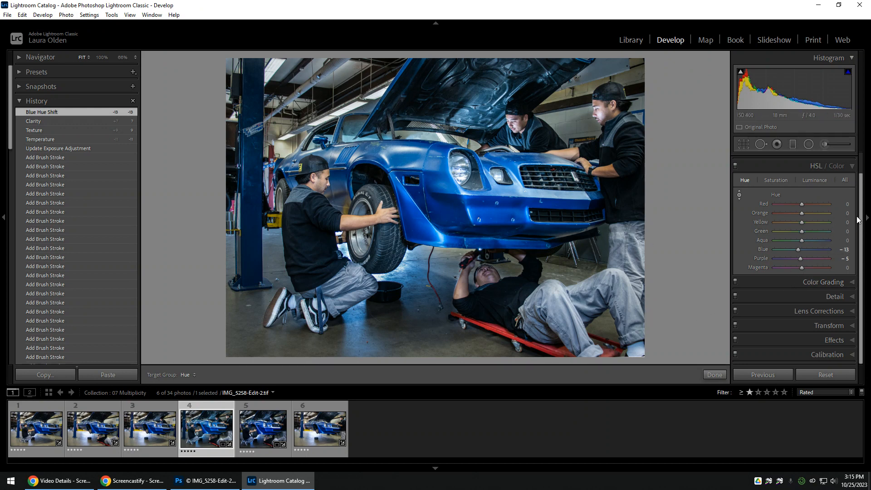
- Add a Highlight Priority post-crop vignette with an amount of -14 and compare the photo with IMG_5258-Edit.tif
drag(861, 221, 861, 186)
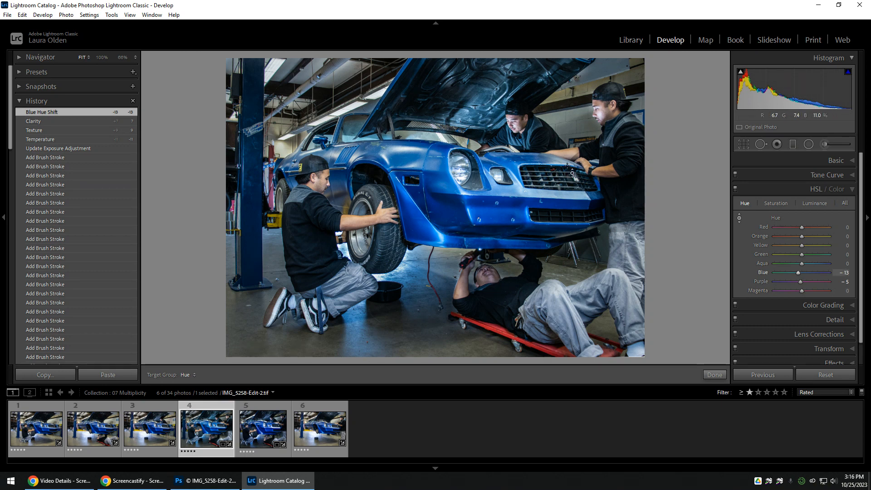
scroll(868, 210, down, 1)
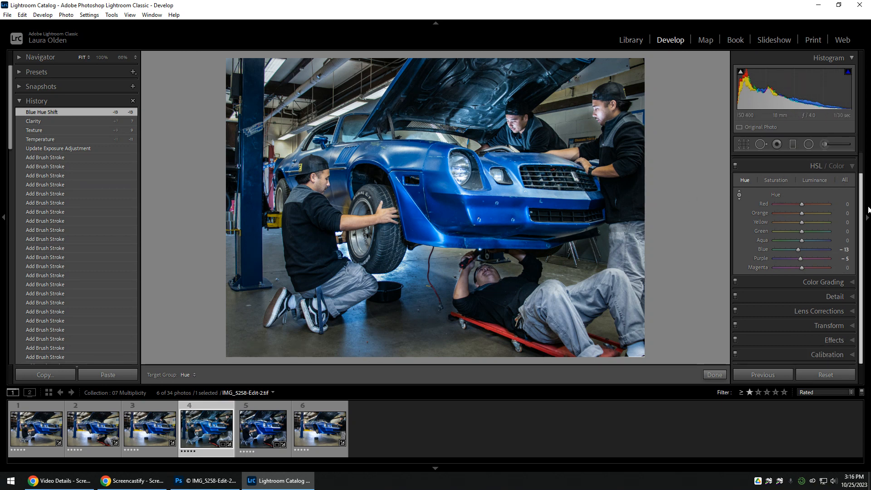
click(834, 338)
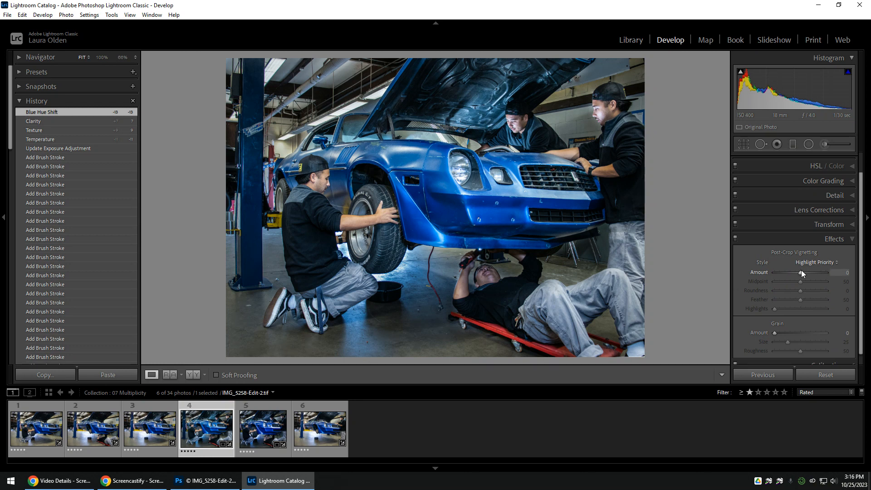
drag(799, 273, 795, 273)
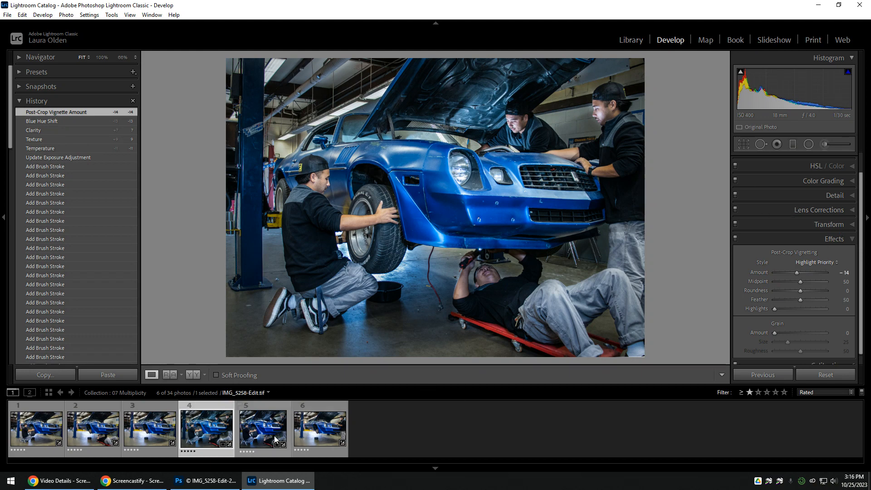
click(263, 428)
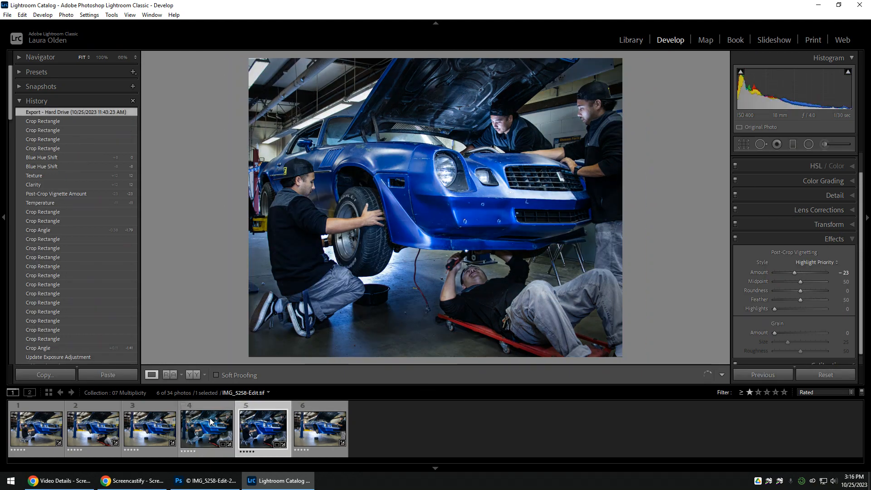
click(193, 425)
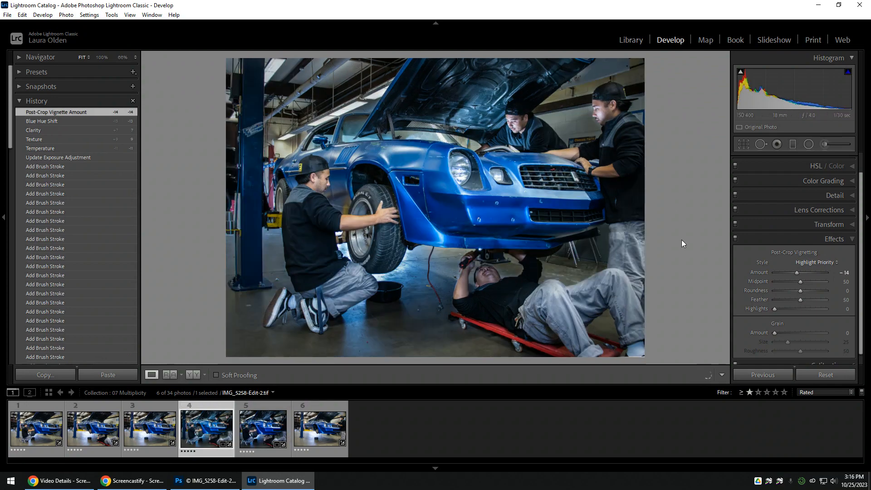
- Rotate the photo's crop to an angle of -1.51 and apply it
click(746, 147)
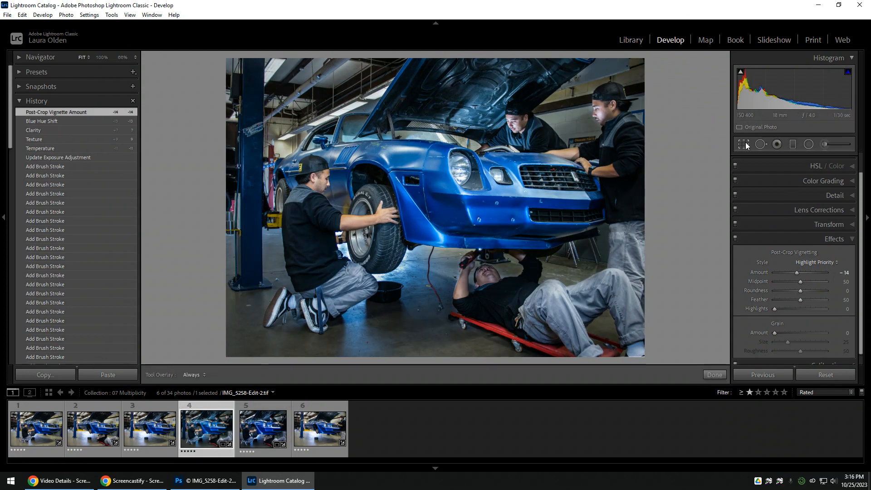
drag(695, 179, 689, 178)
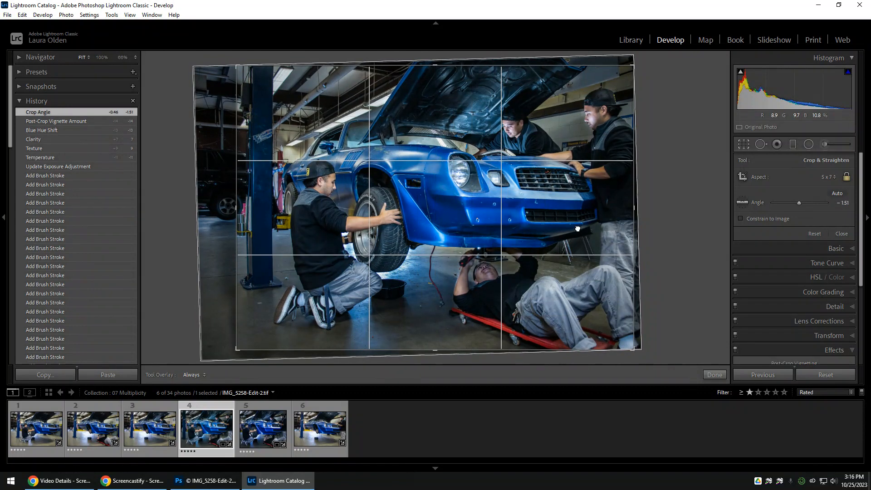
click(715, 374)
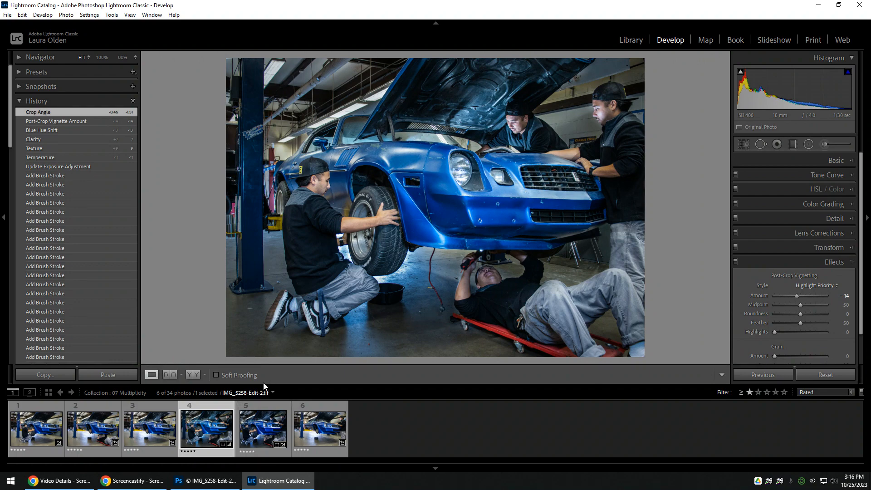
- Send IMG_5258-Edit-2.tif to Adobe Photoshop 2021 with the Edit a Copy option and switch to Photoshop
right_click(208, 426)
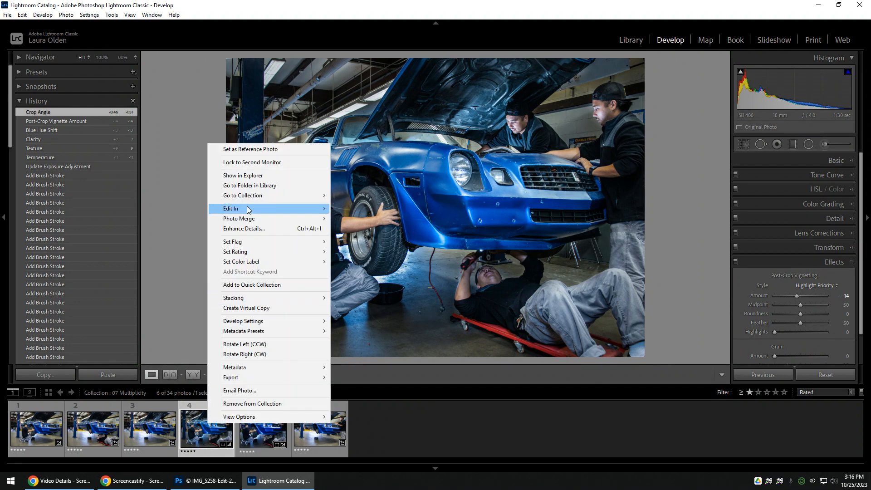
mouse_move(241, 210)
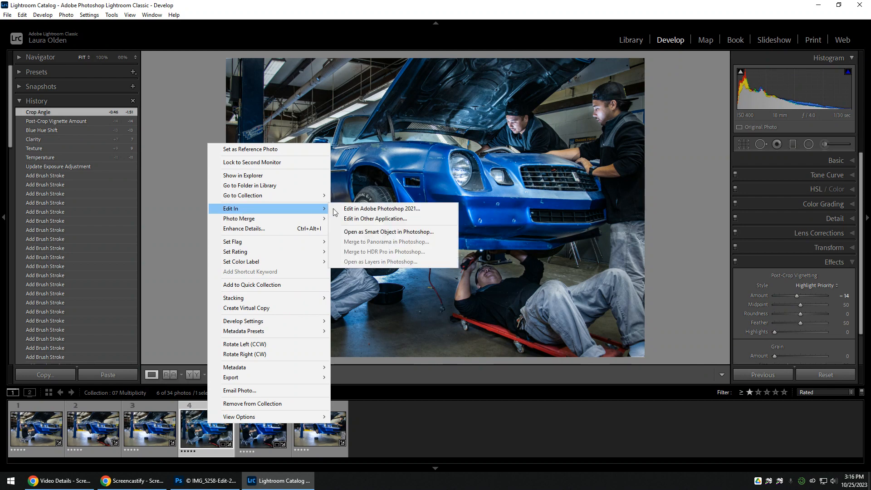
click(381, 209)
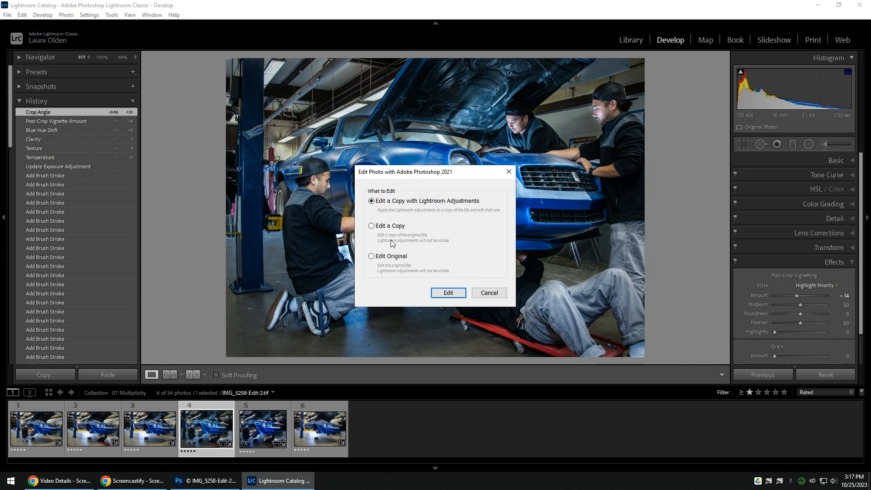
click(372, 227)
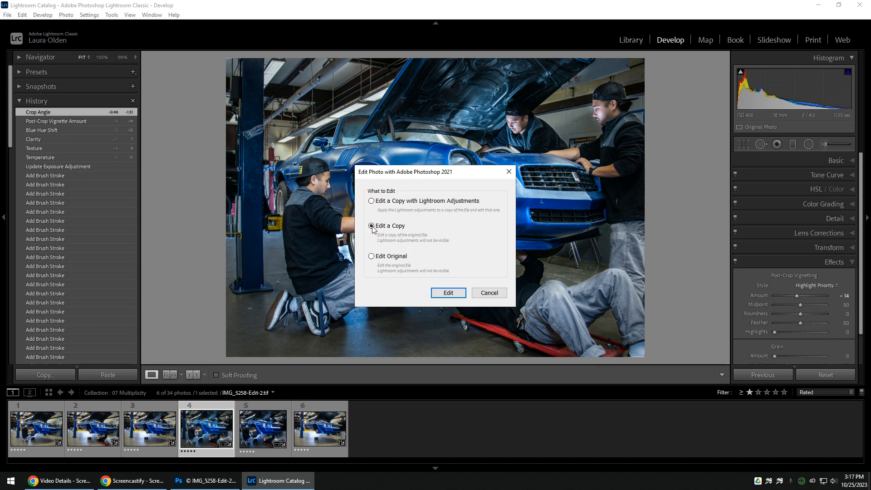
click(461, 293)
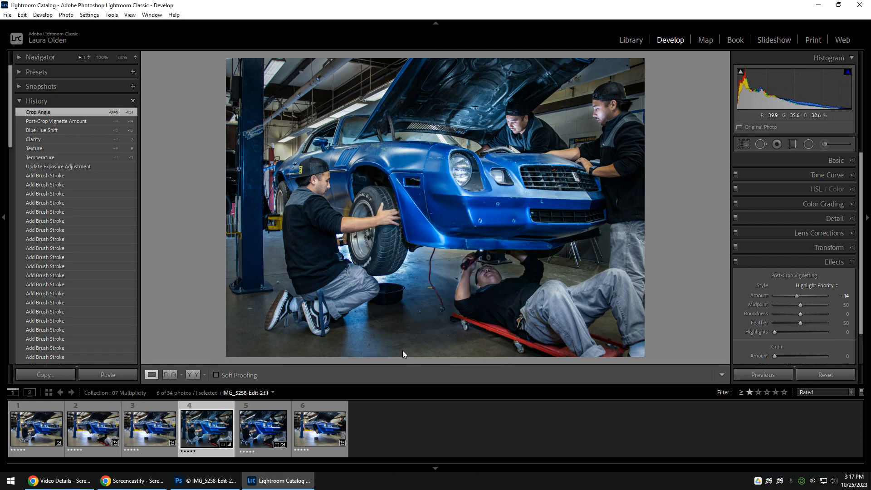
click(213, 482)
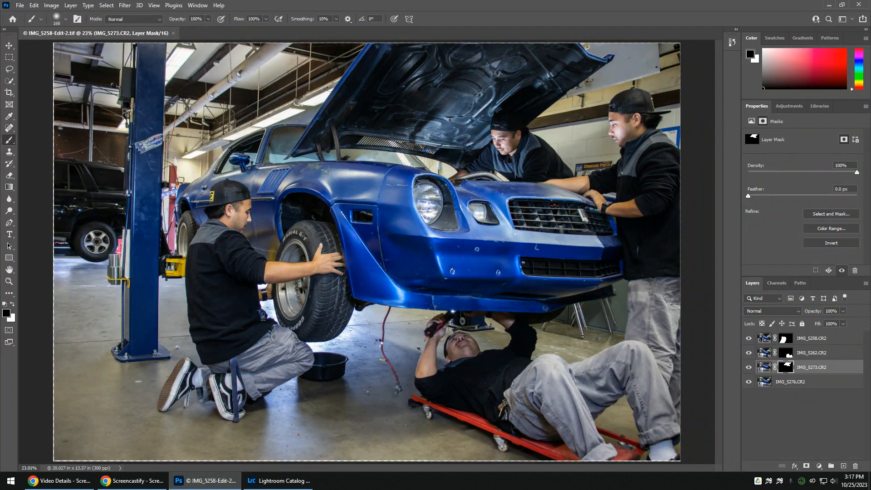